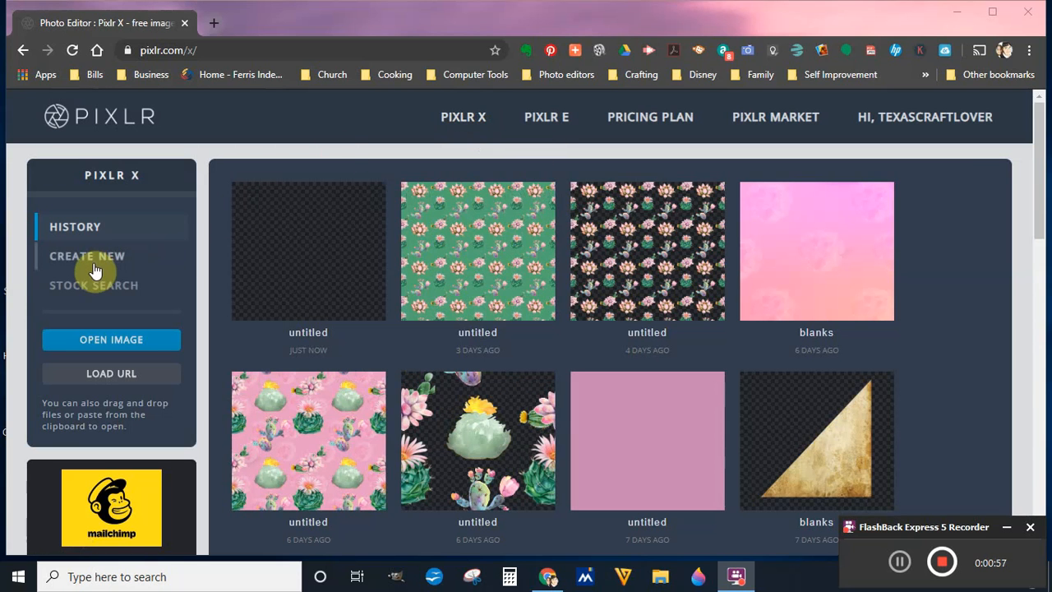
Open the newest untitled blank canvas from the history and add the pink-flowered round green cactus image from the Cactus folder as a layer
{"action": "left_click", "coordinate": [322, 282]}
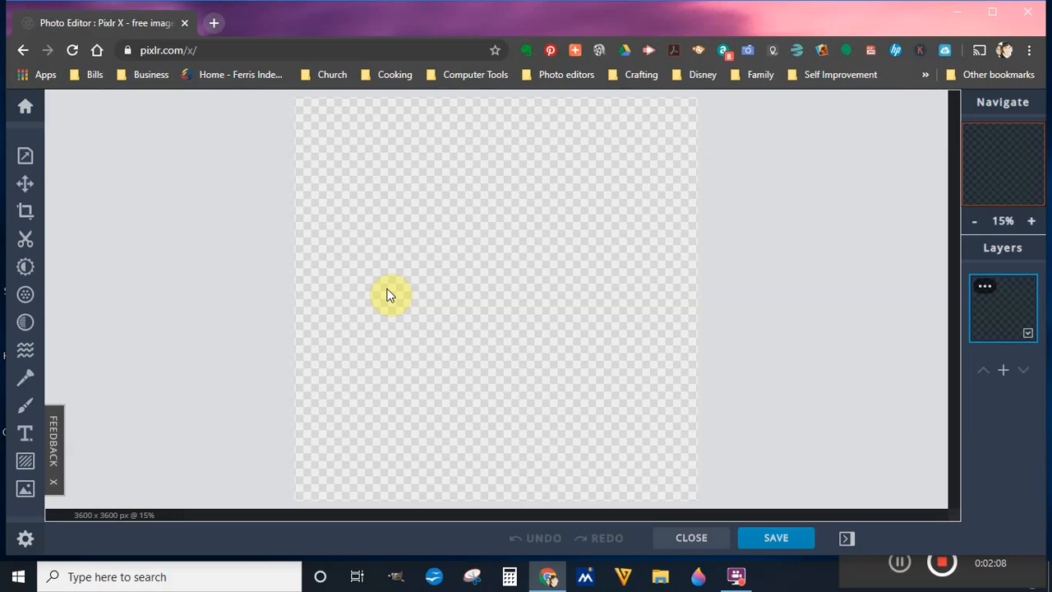
{"action": "left_click", "coordinate": [26, 491]}
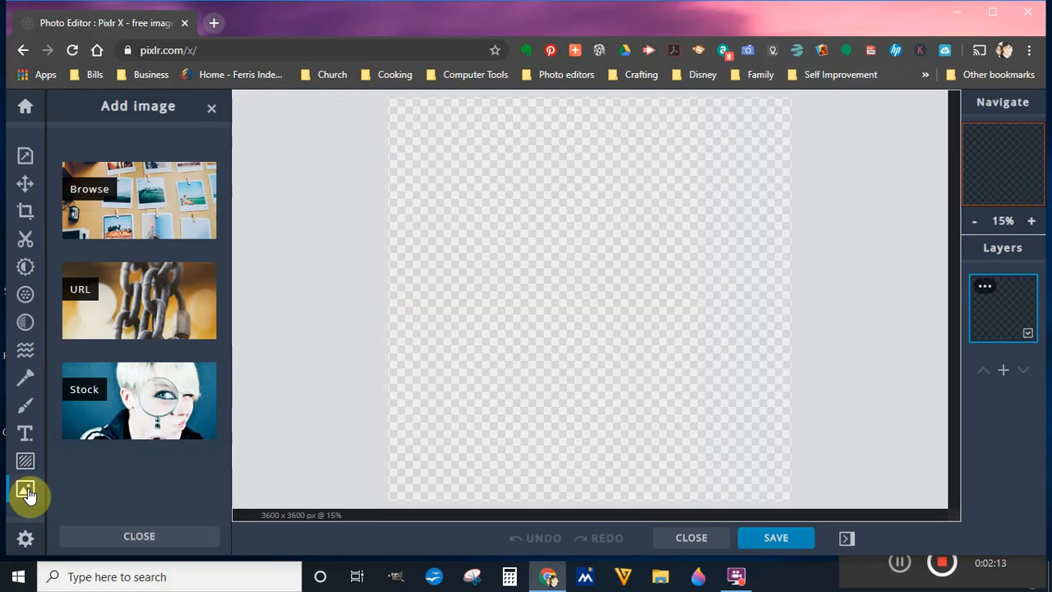
{"action": "left_click", "coordinate": [158, 204]}
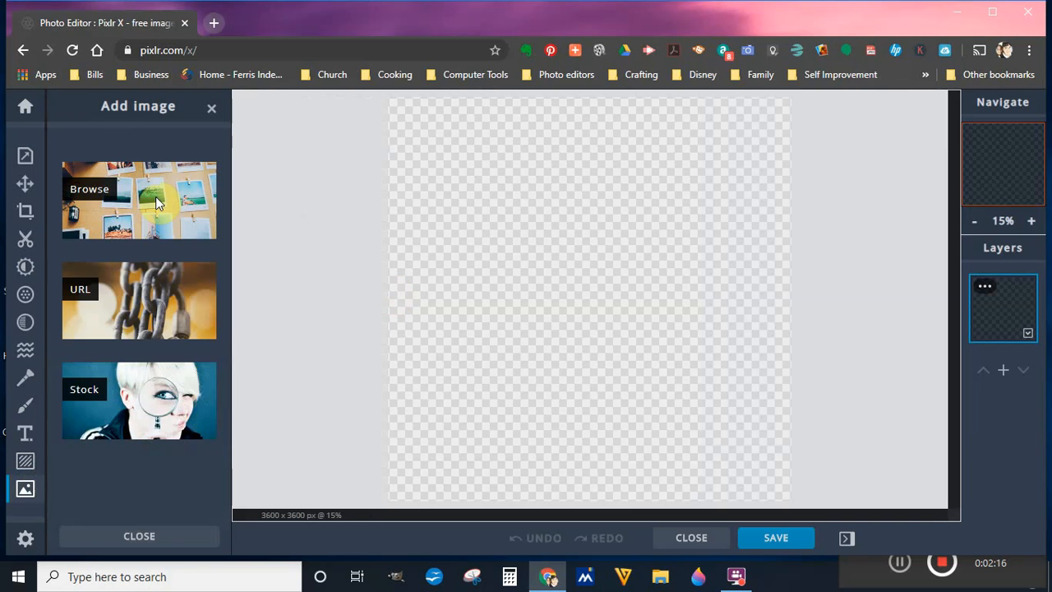
{"action": "left_click", "coordinate": [156, 196]}
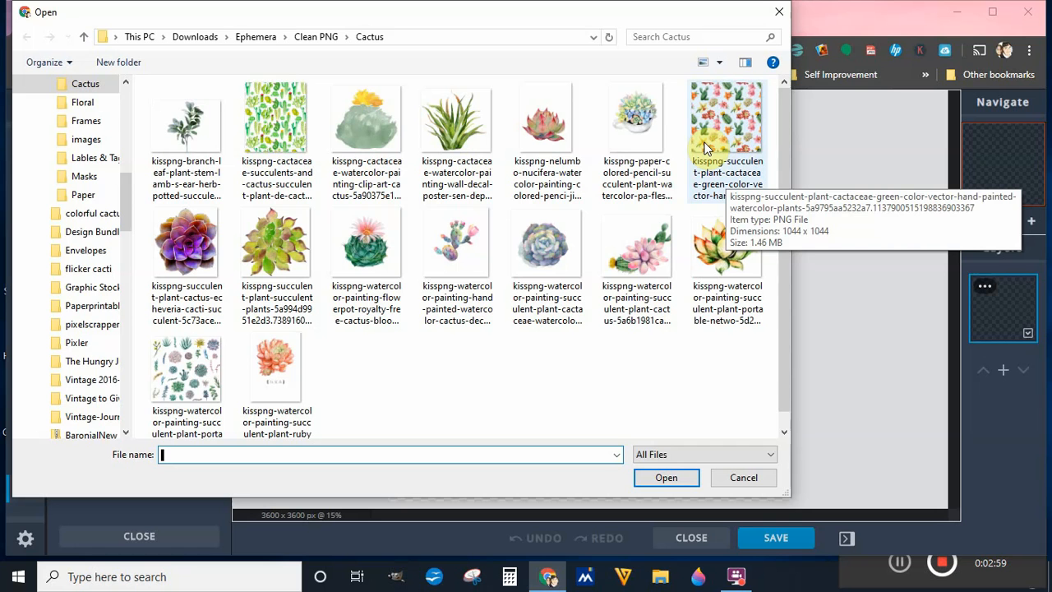
{"action": "left_click", "coordinate": [365, 246]}
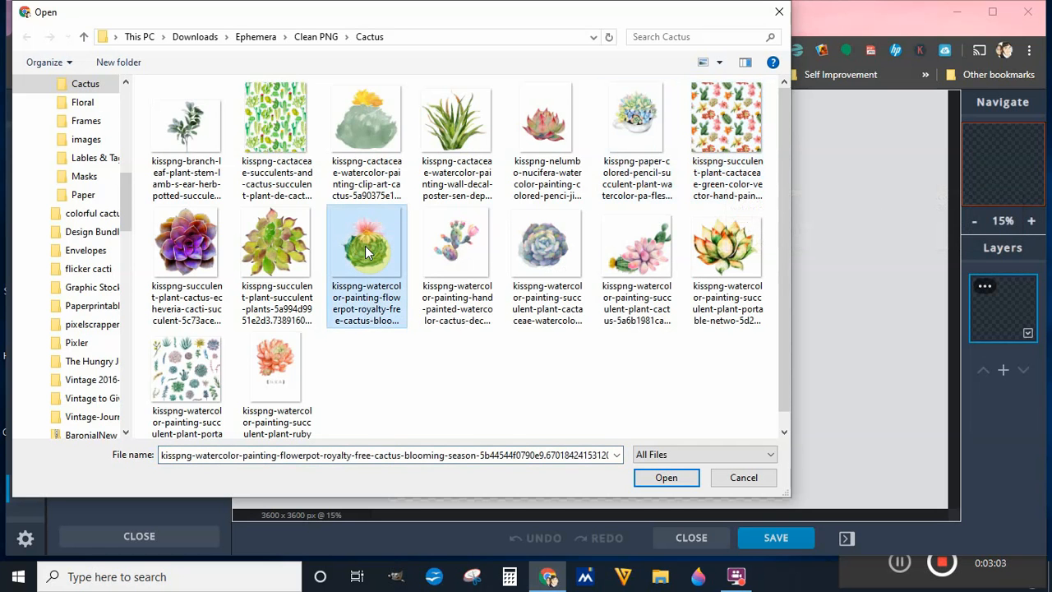
{"action": "left_click", "coordinate": [670, 478]}
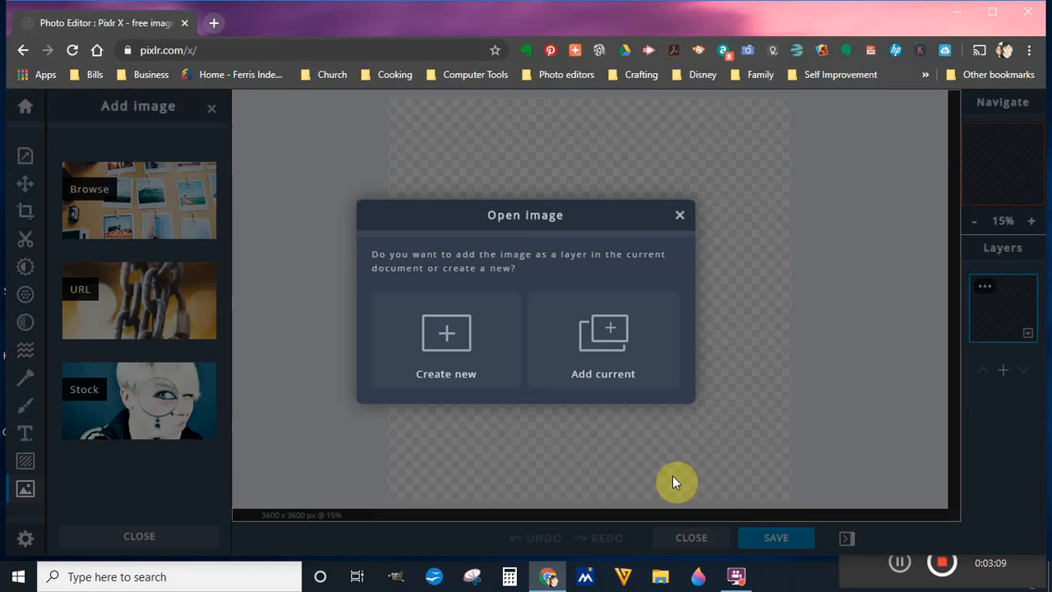
{"action": "left_click", "coordinate": [605, 333]}
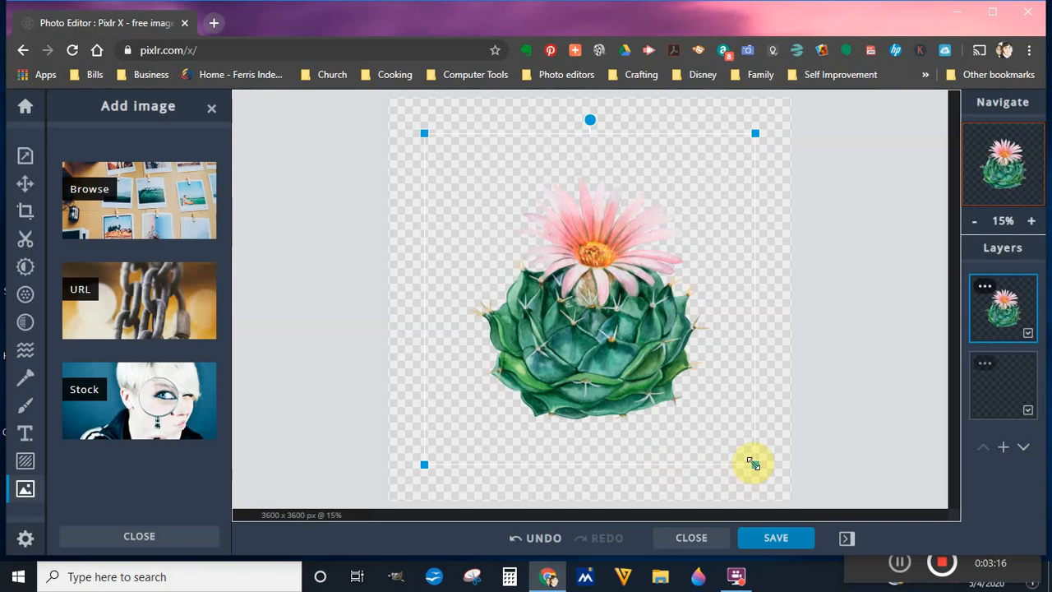
Shrink the flowering cactus to about half size and place it half off the canvas's right edge, aligned with the top edge
{"action": "left_click_drag", "start_coordinate": [752, 463], "coordinate": [592, 306]}
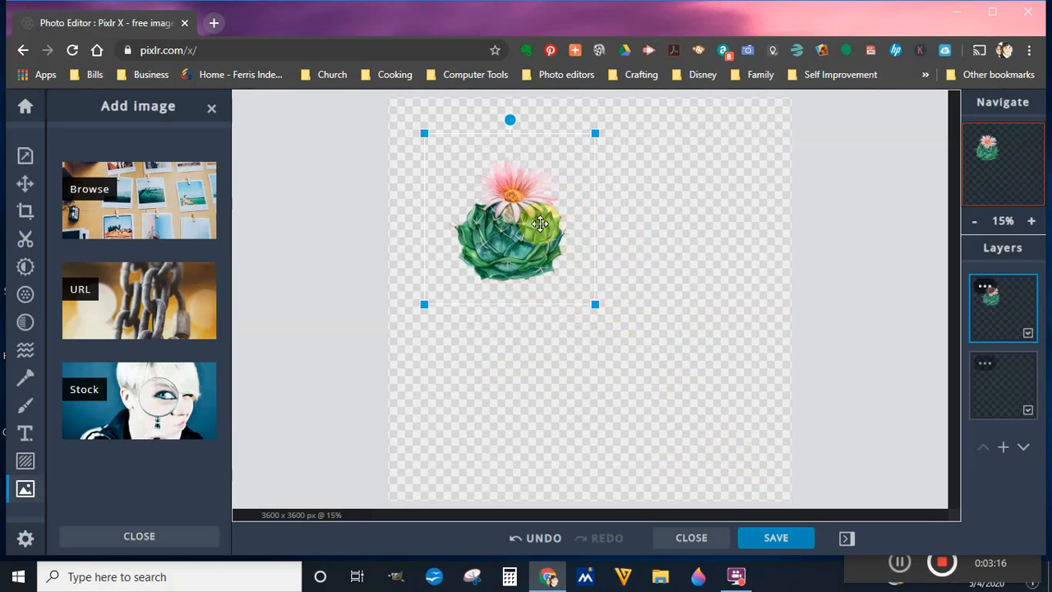
{"action": "left_click_drag", "start_coordinate": [540, 224], "coordinate": [819, 186]}
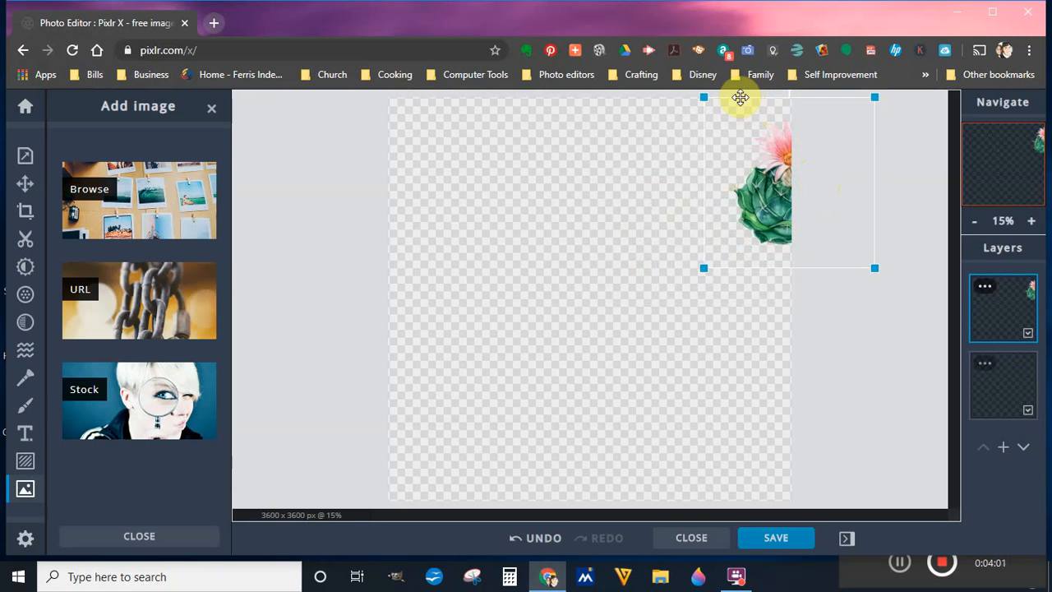
{"action": "left_click_drag", "start_coordinate": [778, 167], "coordinate": [778, 167]}
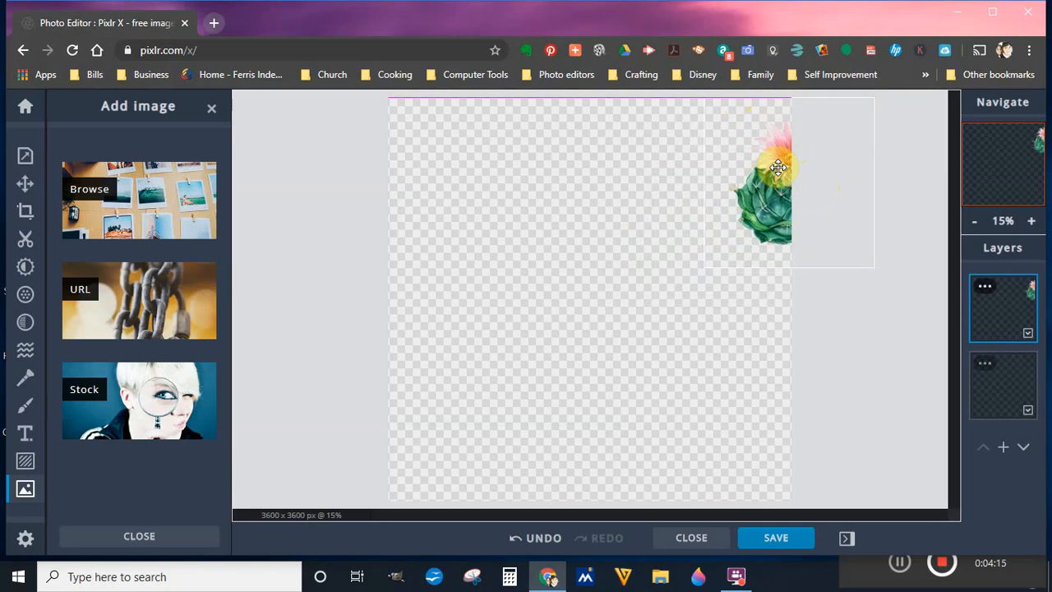
{"action": "left_click", "coordinate": [778, 168]}
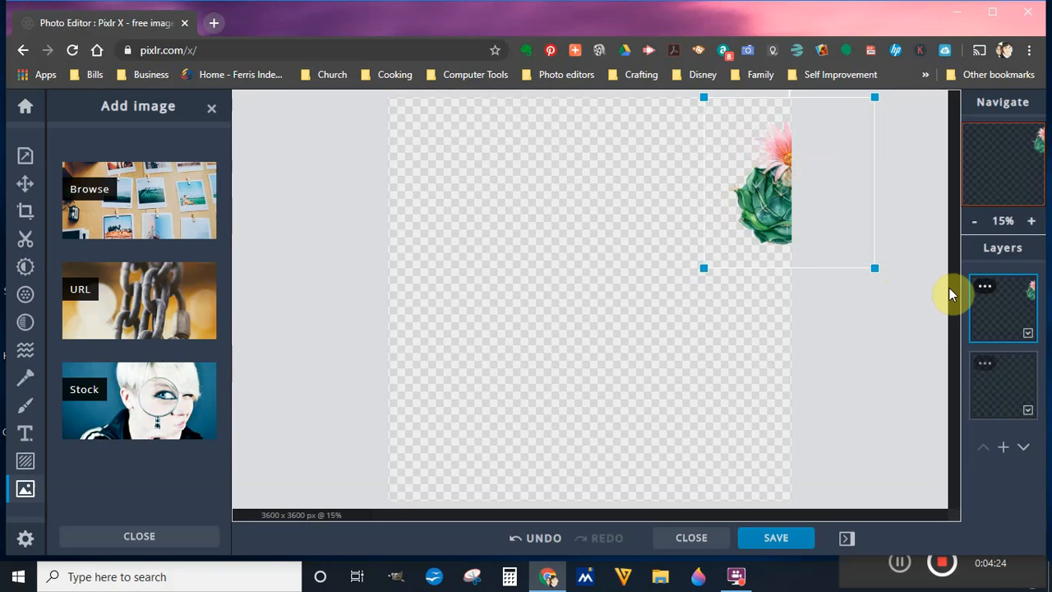
Duplicate the flowering cactus layer and place the copy half off the canvas's left edge at the same height
{"action": "left_click", "coordinate": [985, 287]}
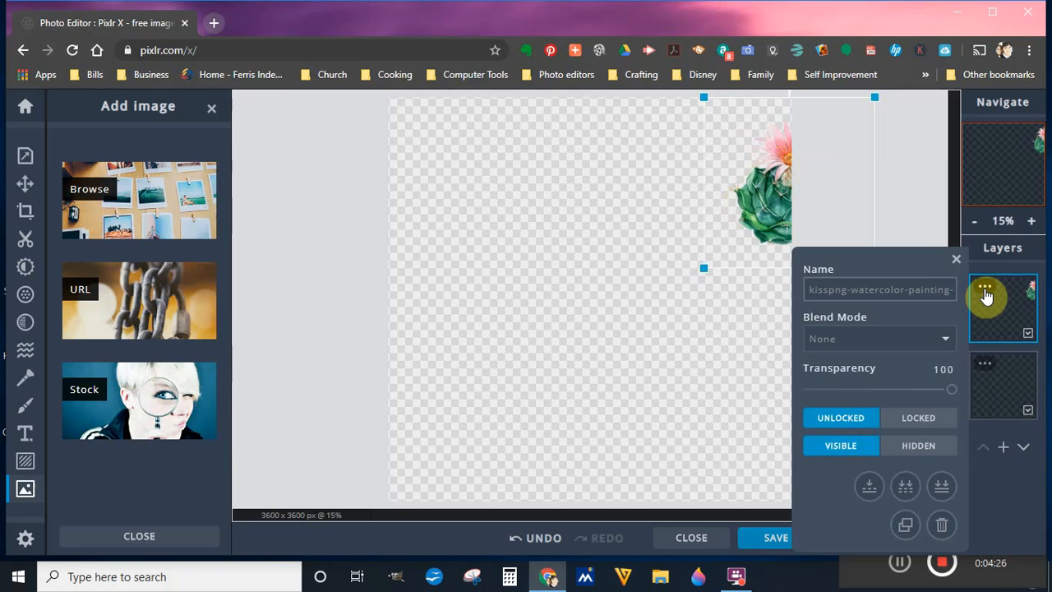
{"action": "left_click", "coordinate": [906, 527]}
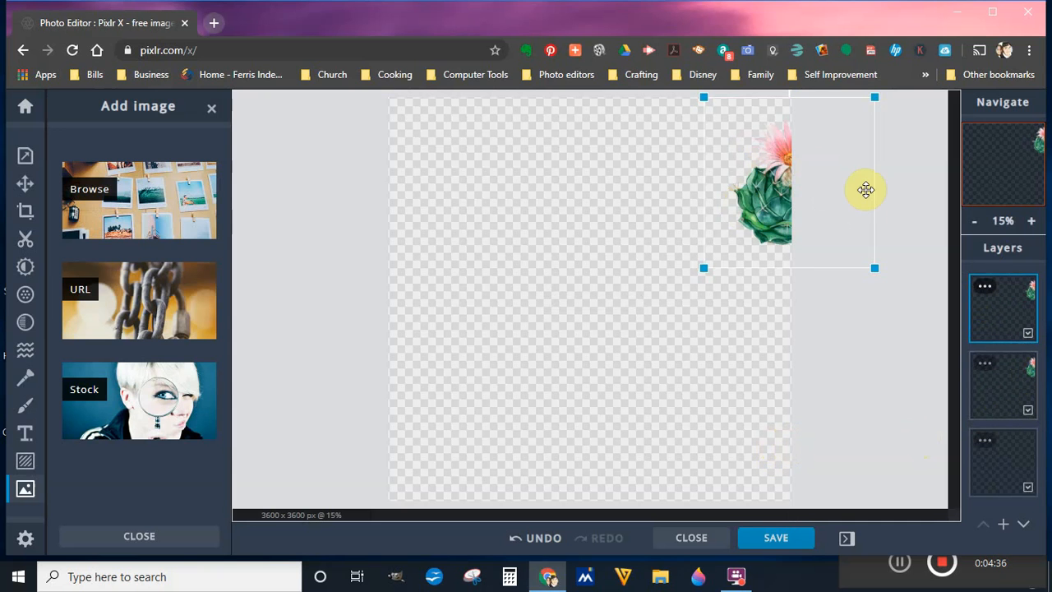
{"action": "left_click_drag", "start_coordinate": [788, 170], "coordinate": [389, 181]}
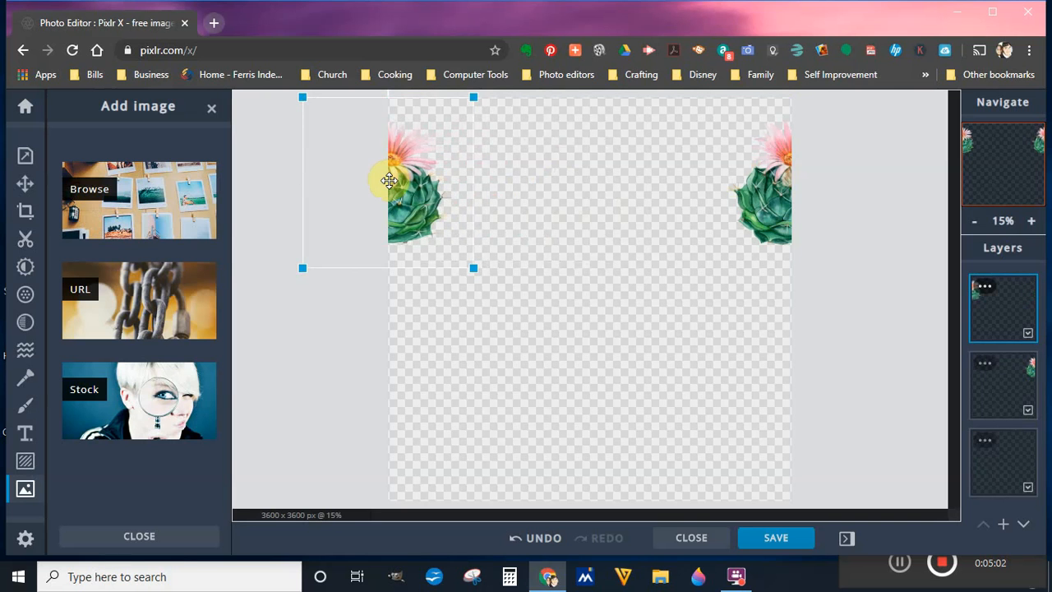
{"action": "mouse_move", "coordinate": [389, 181]}
{"action": "left_mouse_down"}
{"action": "mouse_move", "coordinate": [396, 129]}
{"action": "mouse_move", "coordinate": [400, 183]}
{"action": "mouse_move", "coordinate": [388, 180]}
{"action": "left_mouse_up"}
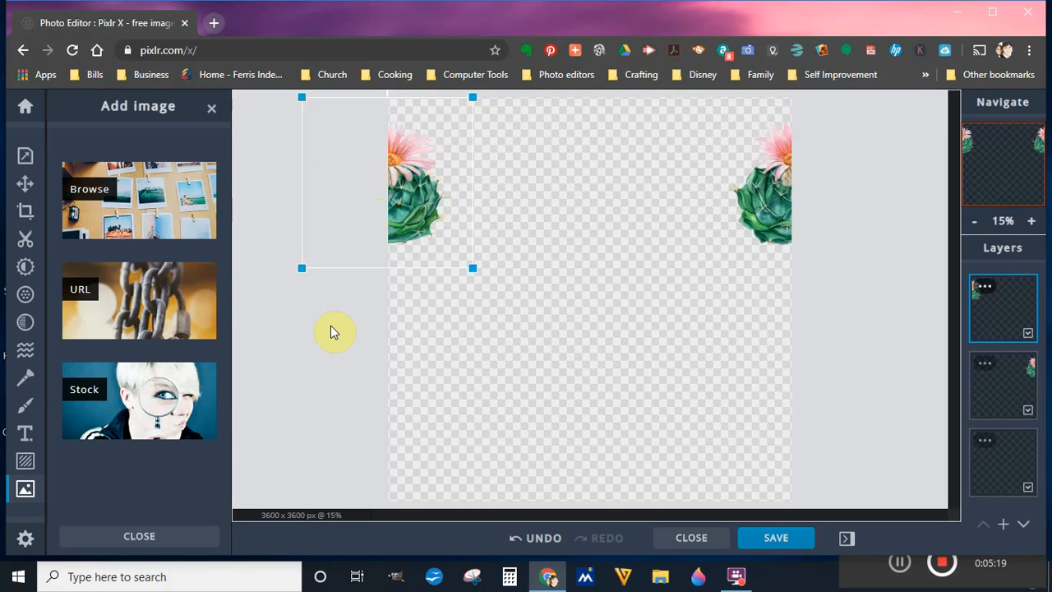
{"action": "left_click", "coordinate": [331, 354]}
Add the pink succulent image with the small yellow-flowered cactus from the Cactus folder to the current document as a layer
{"action": "left_click", "coordinate": [140, 190]}
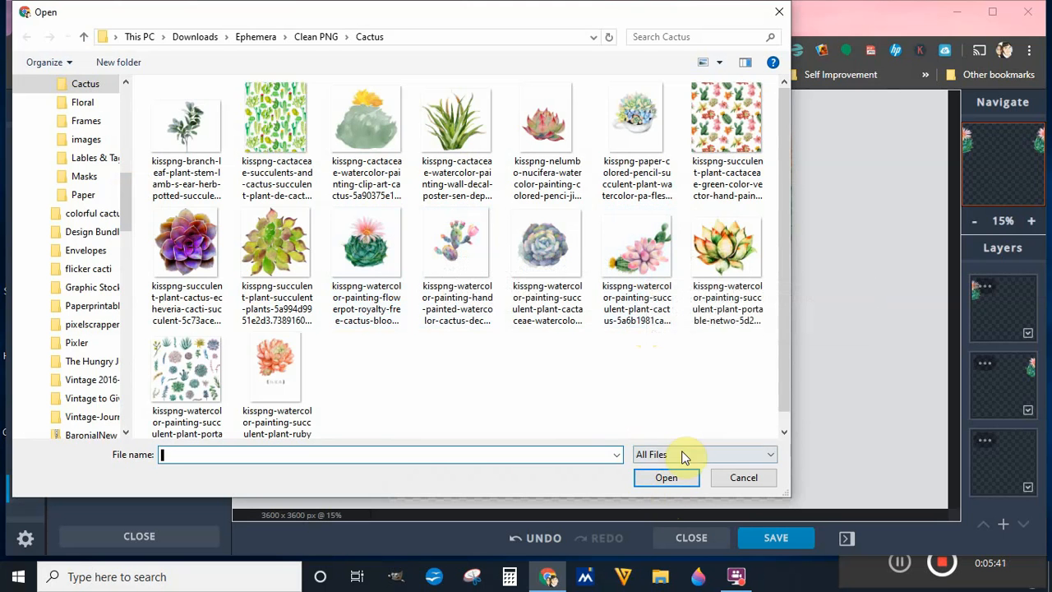
{"action": "left_click", "coordinate": [635, 240]}
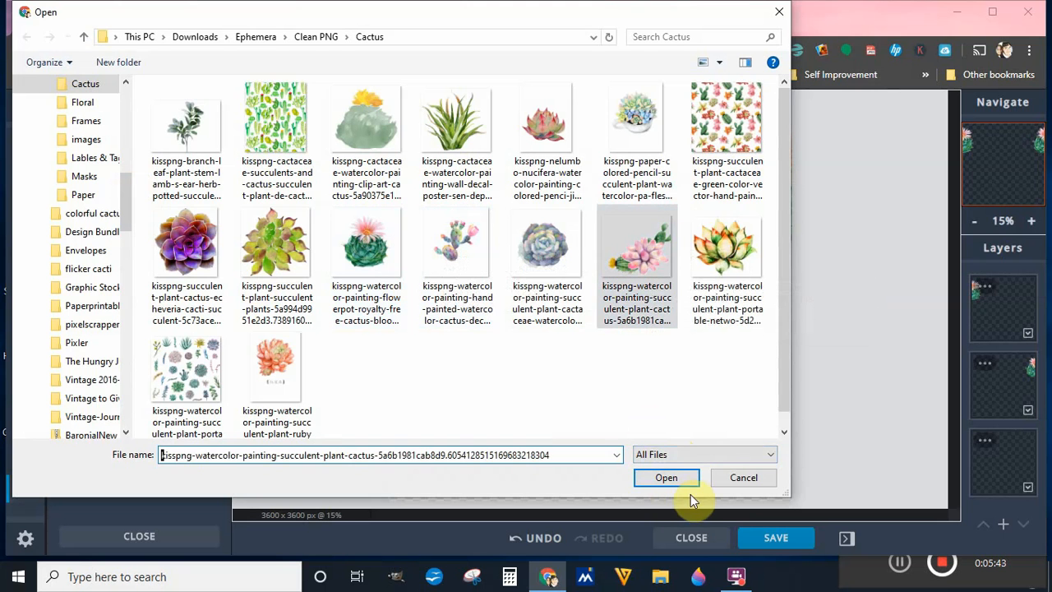
{"action": "left_click", "coordinate": [667, 478]}
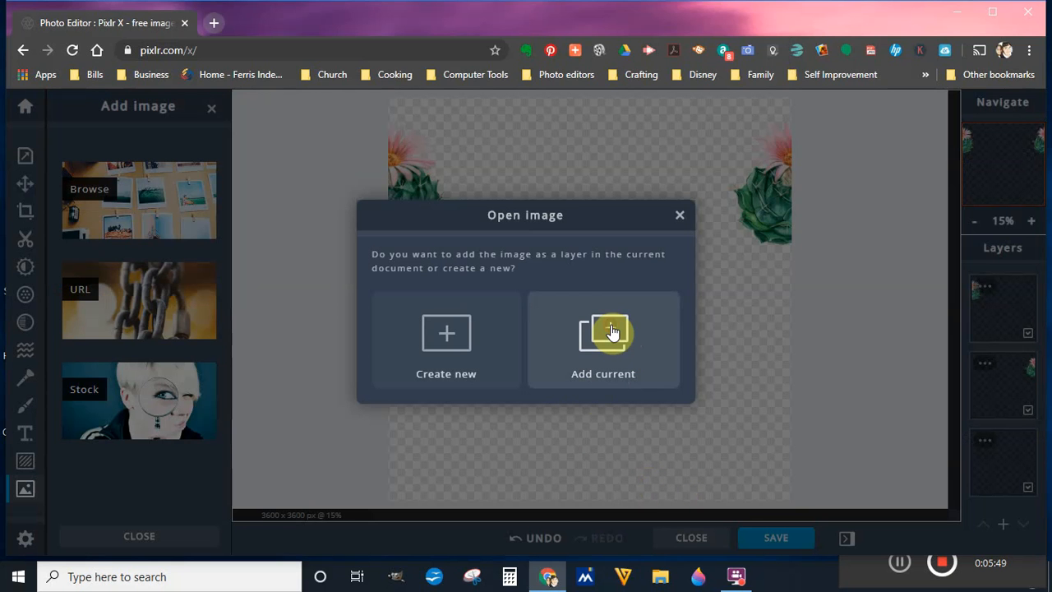
{"action": "left_click", "coordinate": [612, 331]}
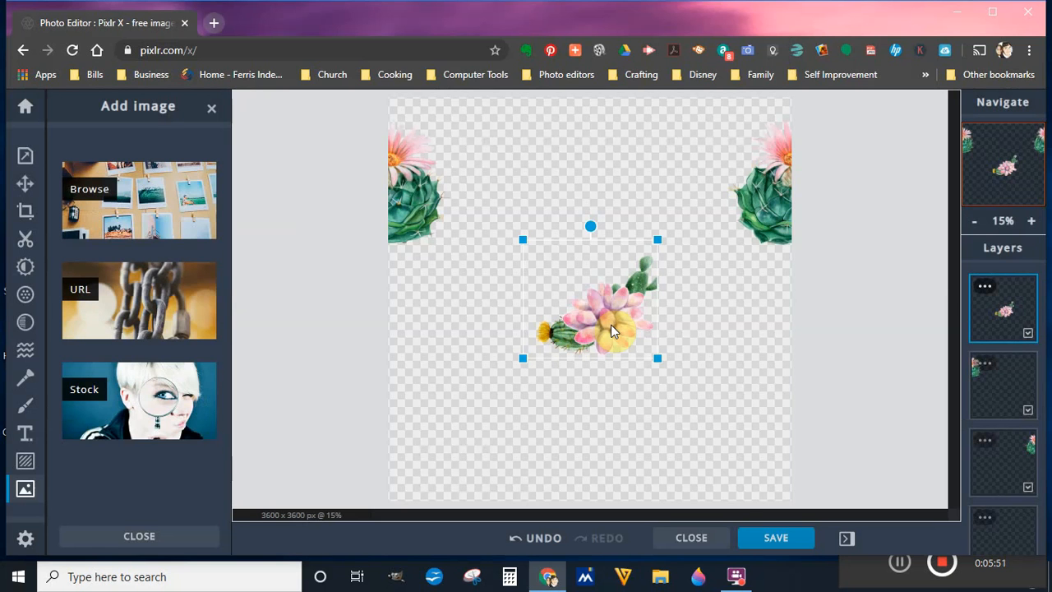
Enlarge the pink succulent and place it in the canvas's lower right corner, partly off the right edge and aligned with the bottom
{"action": "left_click_drag", "start_coordinate": [610, 329], "coordinate": [755, 388]}
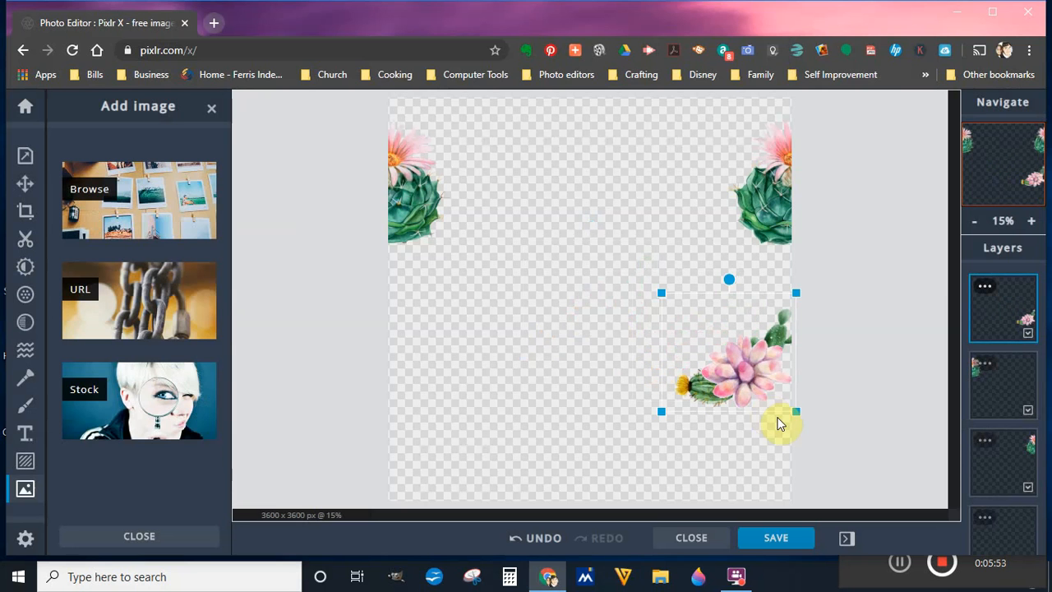
{"action": "left_click_drag", "start_coordinate": [809, 420], "coordinate": [840, 436]}
{"action": "left_click_drag", "start_coordinate": [739, 394], "coordinate": [693, 370]}
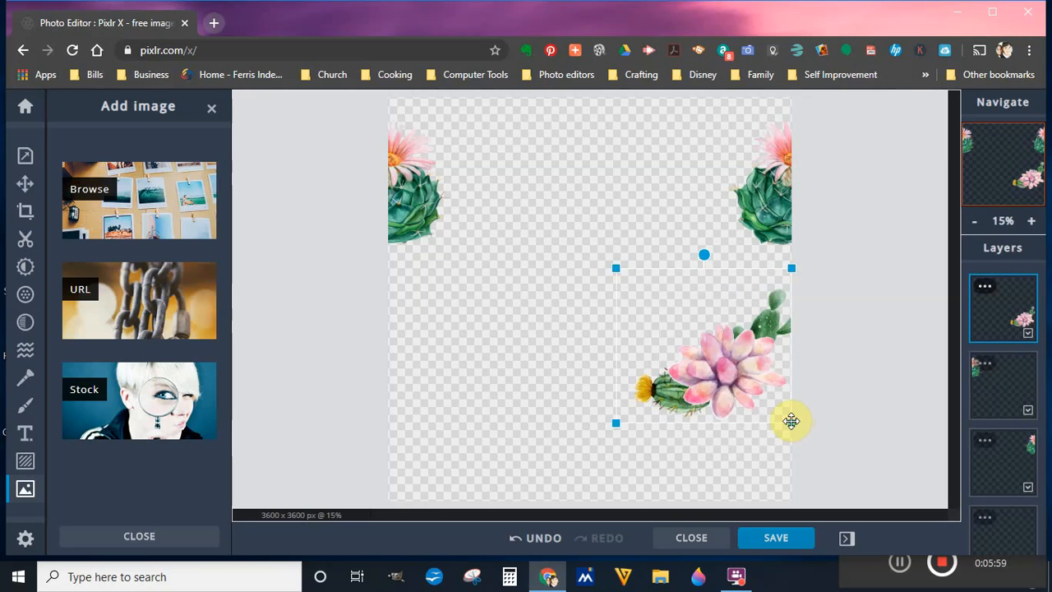
{"action": "left_click_drag", "start_coordinate": [813, 438], "coordinate": [829, 450]}
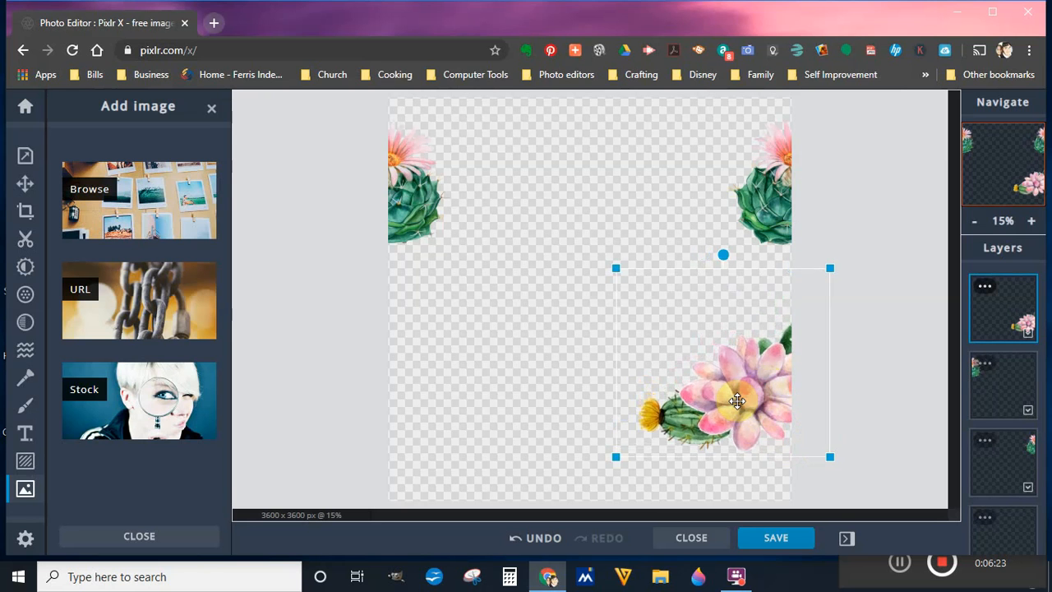
{"action": "left_click_drag", "start_coordinate": [726, 364], "coordinate": [765, 411]}
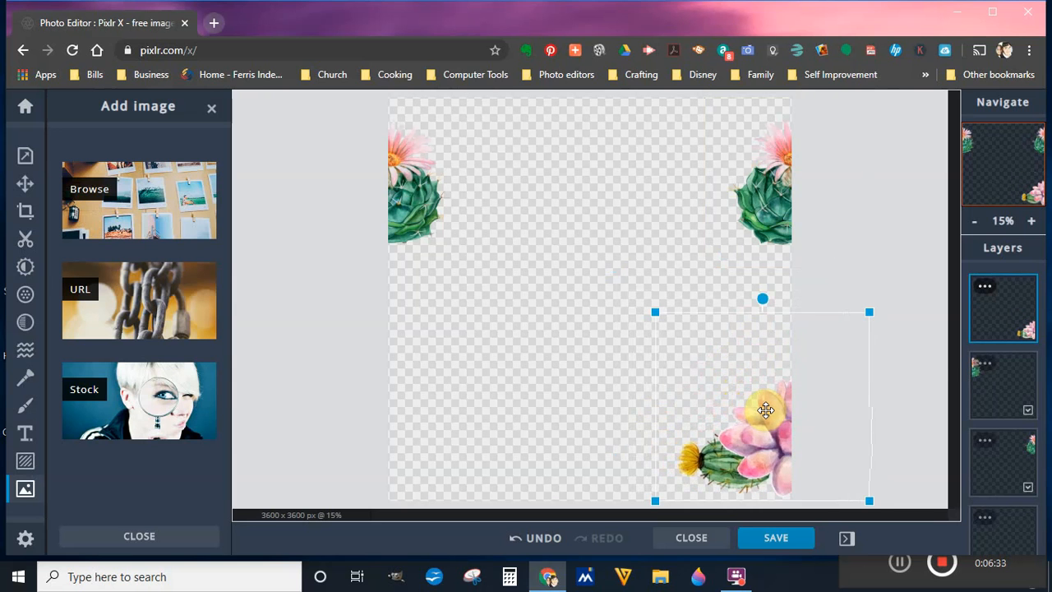
Duplicate the pink succulent layer and place the copy partly off the canvas's left edge at the same height
{"action": "left_click", "coordinate": [985, 288]}
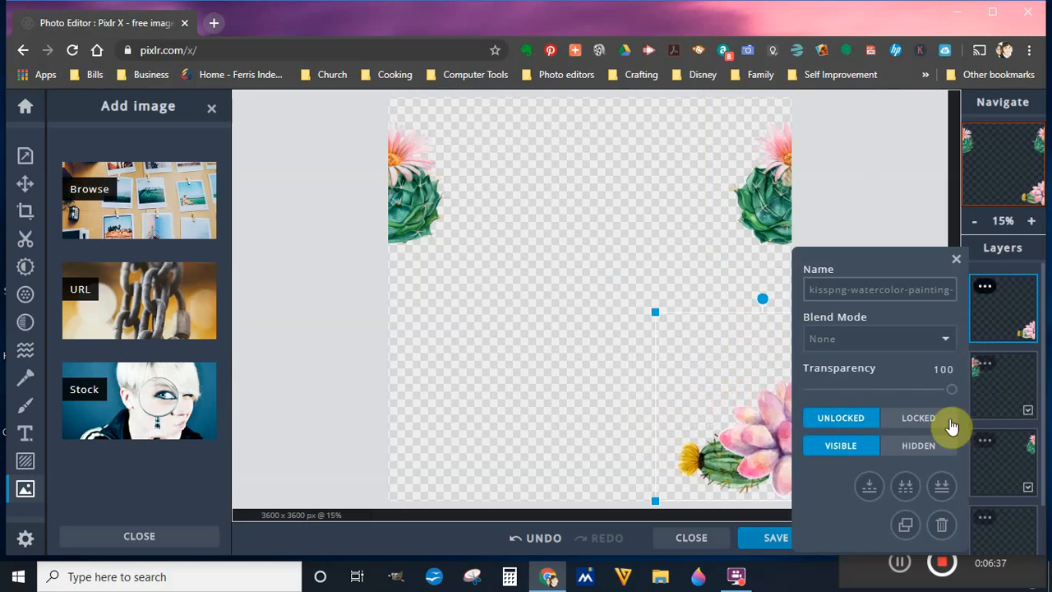
{"action": "left_click", "coordinate": [907, 526]}
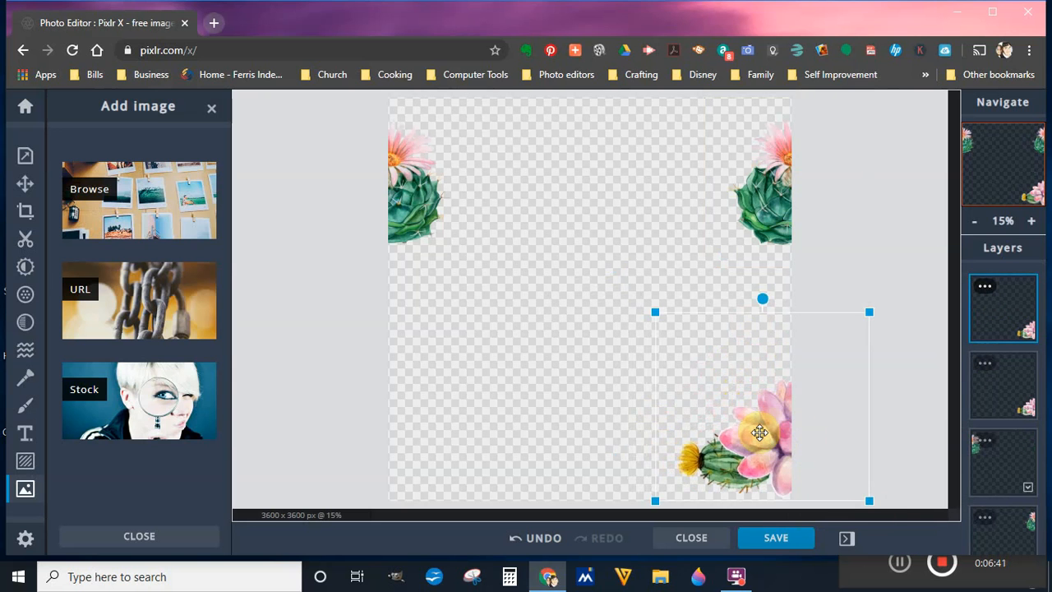
{"action": "left_click_drag", "start_coordinate": [761, 435], "coordinate": [362, 434]}
{"action": "mouse_move", "coordinate": [378, 435]}
{"action": "left_mouse_down"}
{"action": "mouse_move", "coordinate": [389, 436]}
{"action": "mouse_move", "coordinate": [357, 432]}
{"action": "left_mouse_up"}
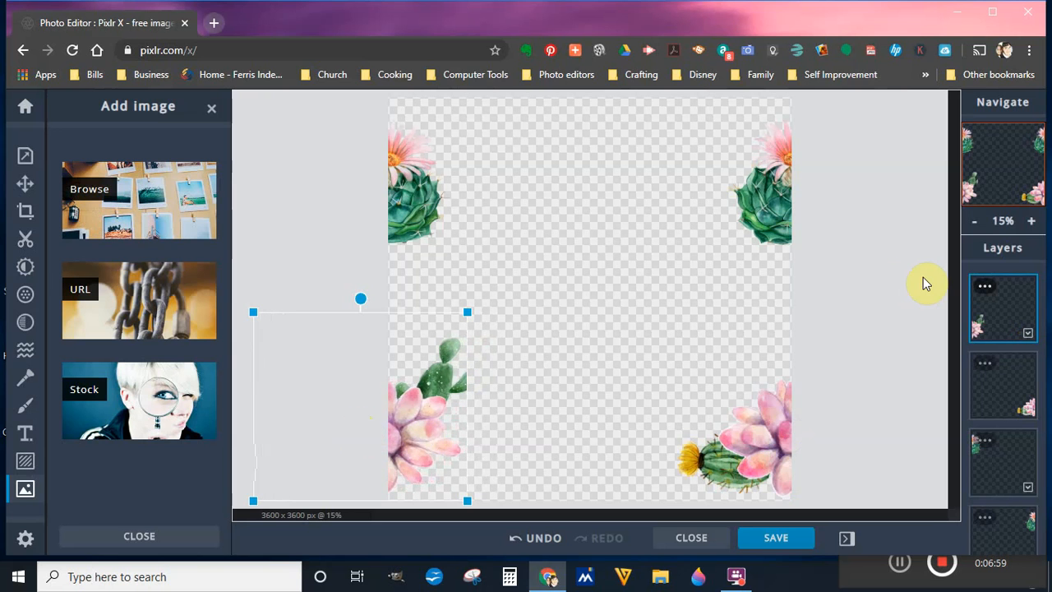
{"action": "left_click", "coordinate": [890, 282]}
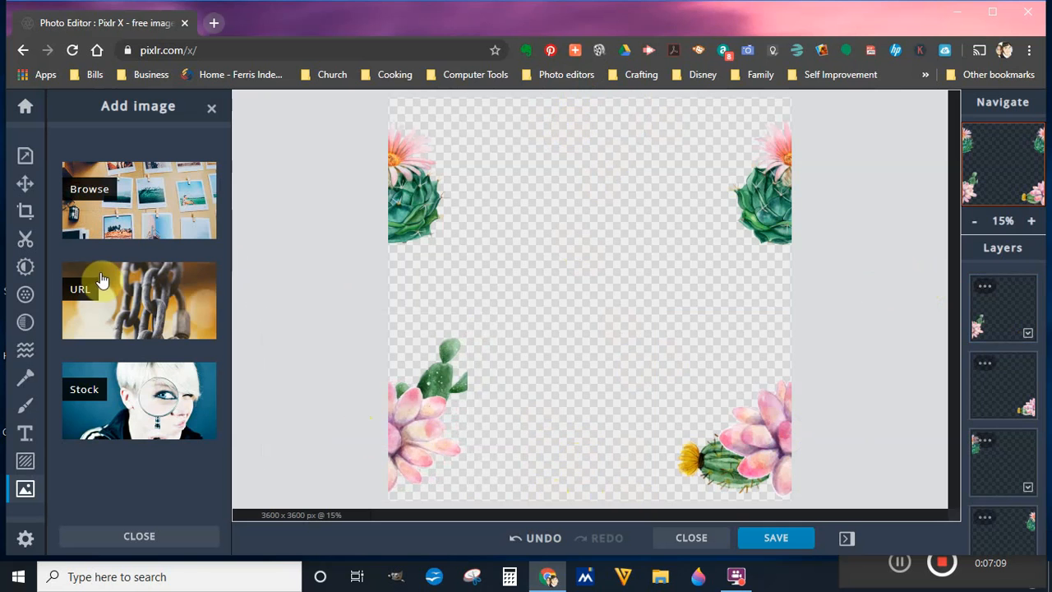
Add the spiky green aloe image from the Cactus folder to the current document as a layer
{"action": "left_click", "coordinate": [158, 186]}
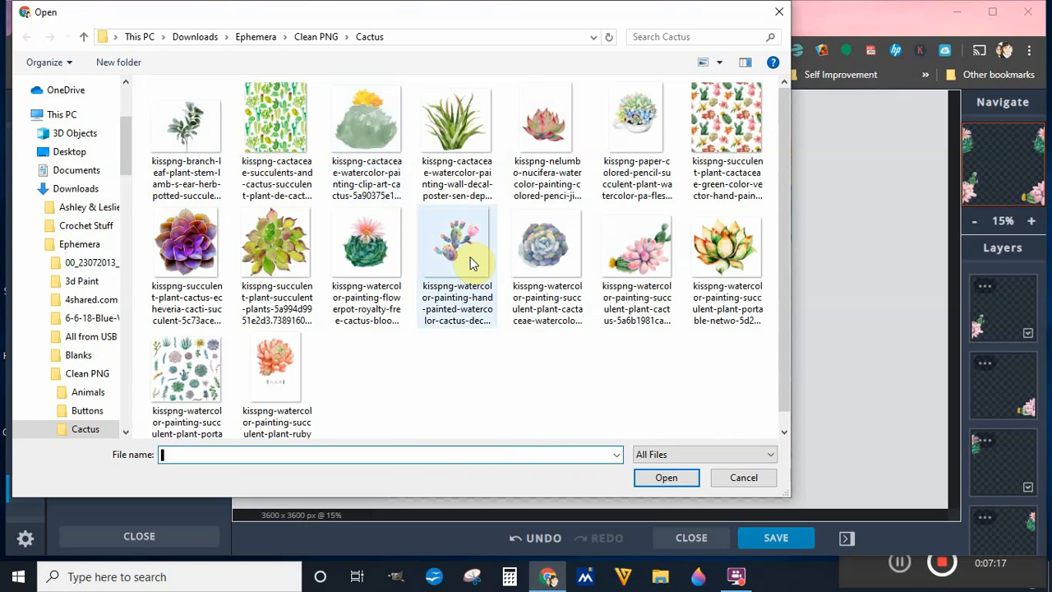
{"action": "left_click", "coordinate": [473, 263]}
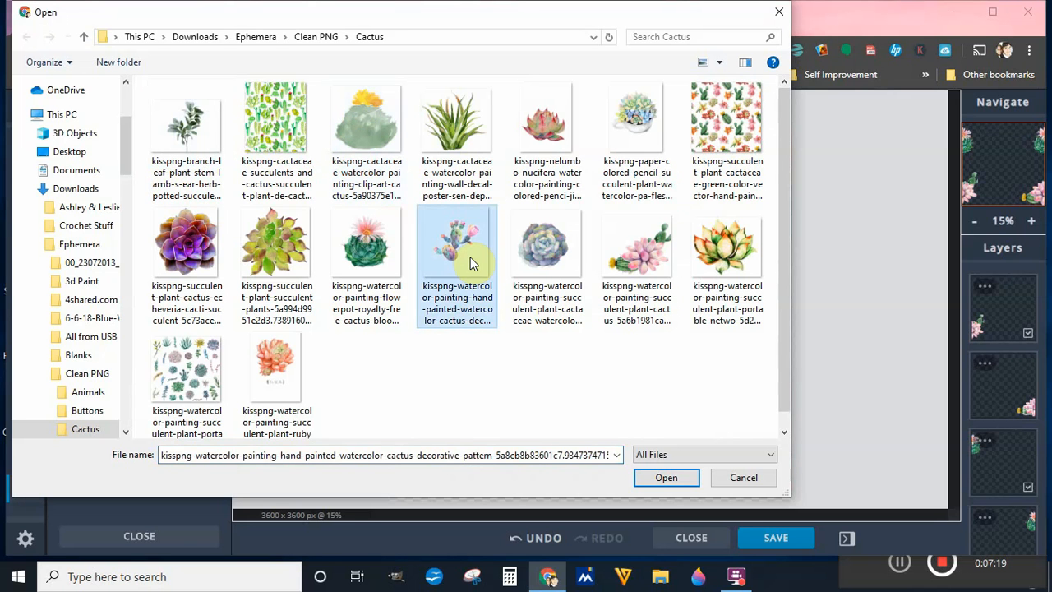
{"action": "left_click", "coordinate": [457, 129]}
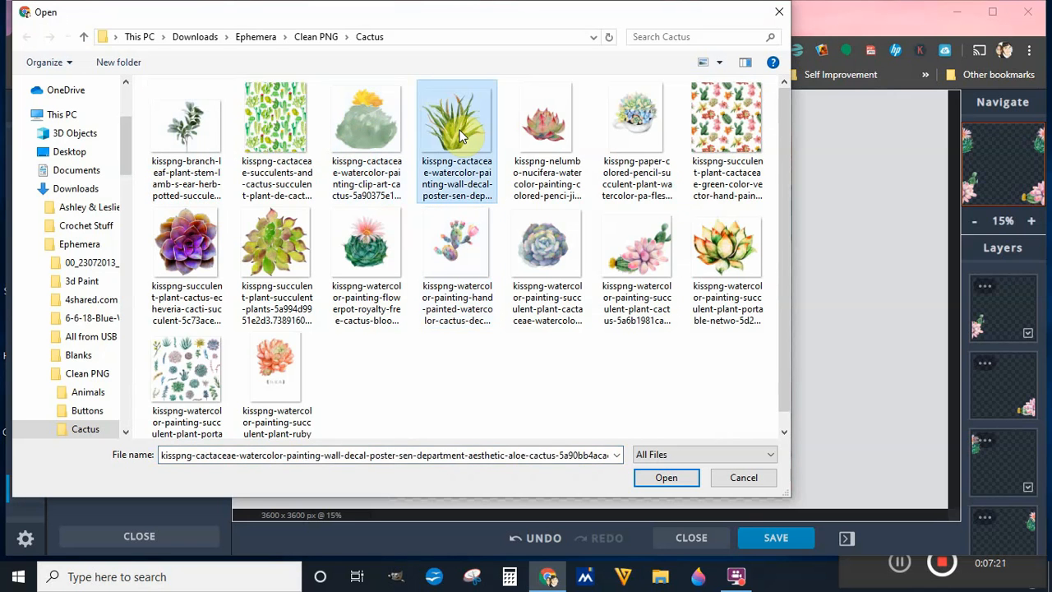
{"action": "left_click", "coordinate": [666, 478]}
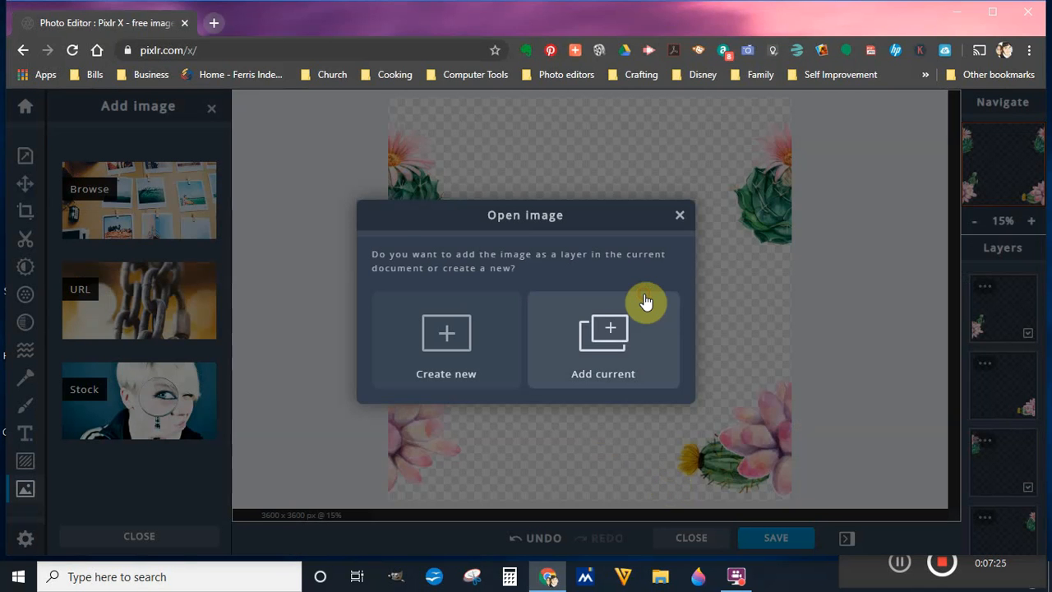
{"action": "left_click", "coordinate": [644, 299]}
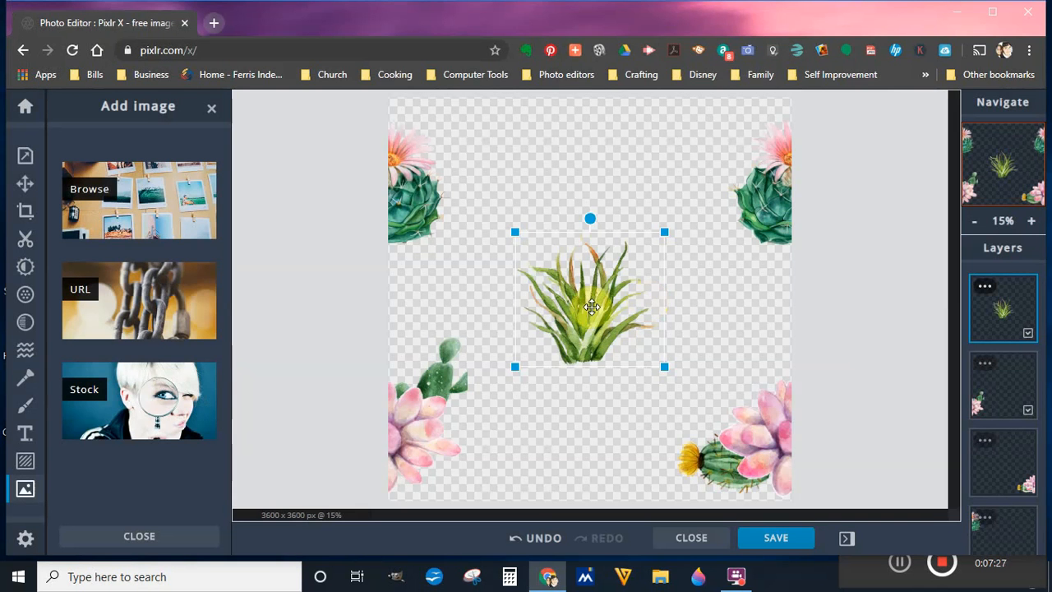
Enlarge the aloe and place it horizontally centered, partly off the canvas's bottom edge
{"action": "left_click_drag", "start_coordinate": [666, 233], "coordinate": [701, 188]}
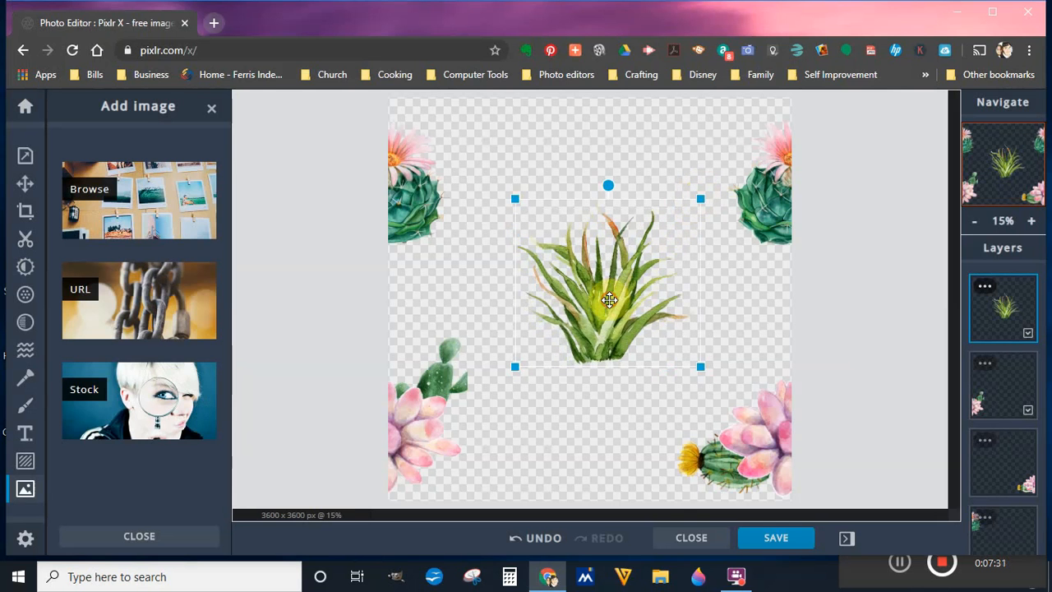
{"action": "left_click_drag", "start_coordinate": [608, 329], "coordinate": [592, 472]}
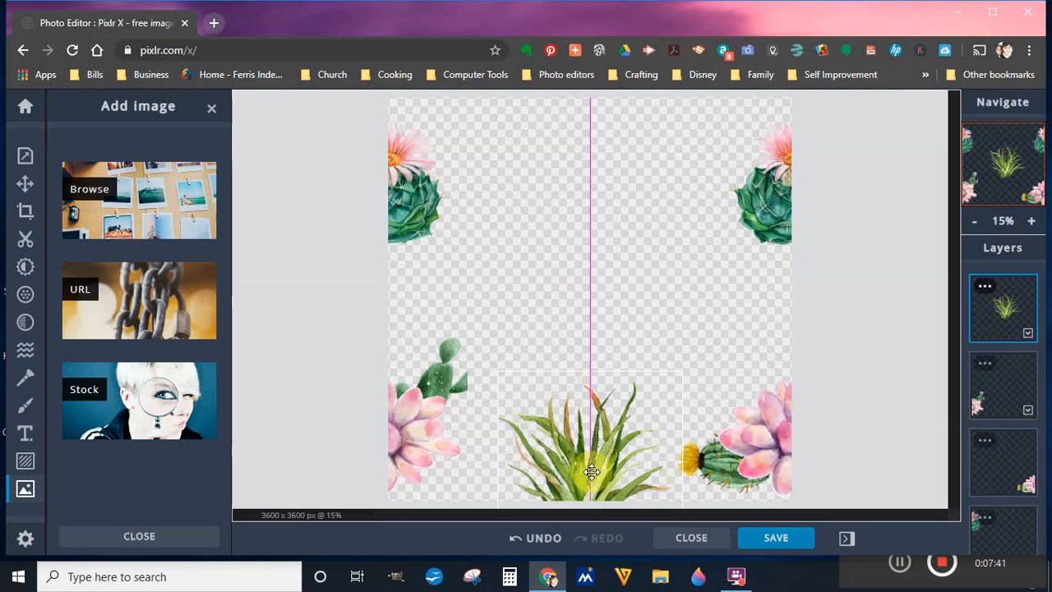
{"action": "left_click_drag", "start_coordinate": [592, 472], "coordinate": [592, 489]}
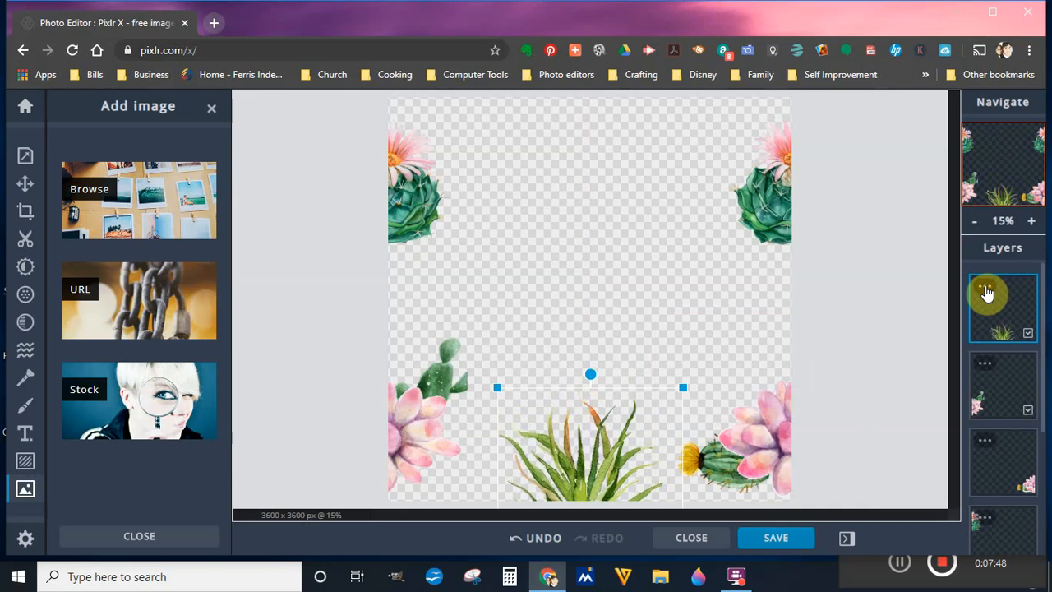
Duplicate the aloe layer and place the copy horizontally centered, partly off the canvas's top edge
{"action": "left_click", "coordinate": [985, 287]}
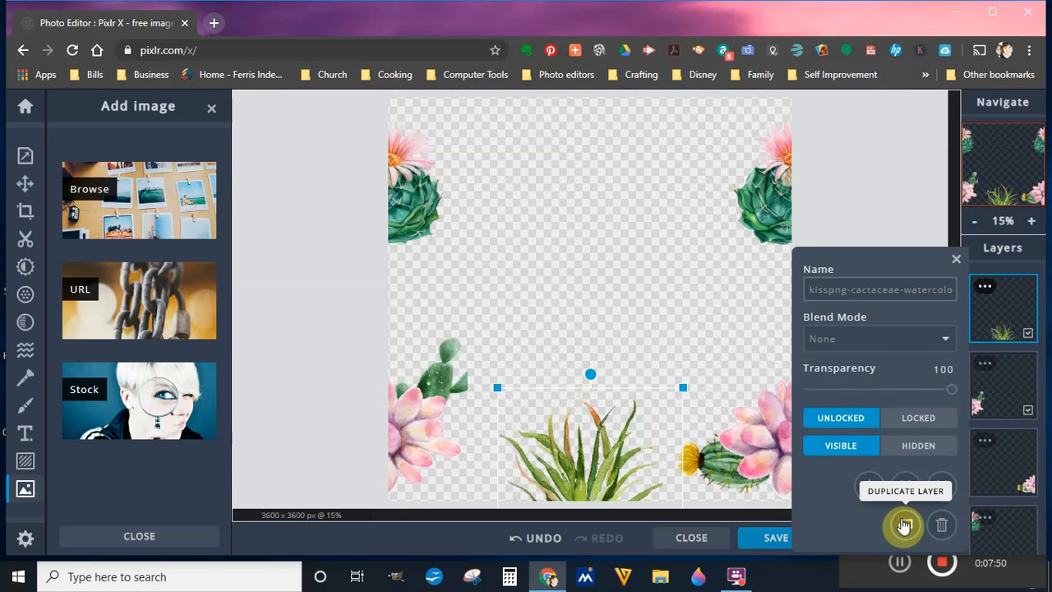
{"action": "left_click", "coordinate": [906, 524]}
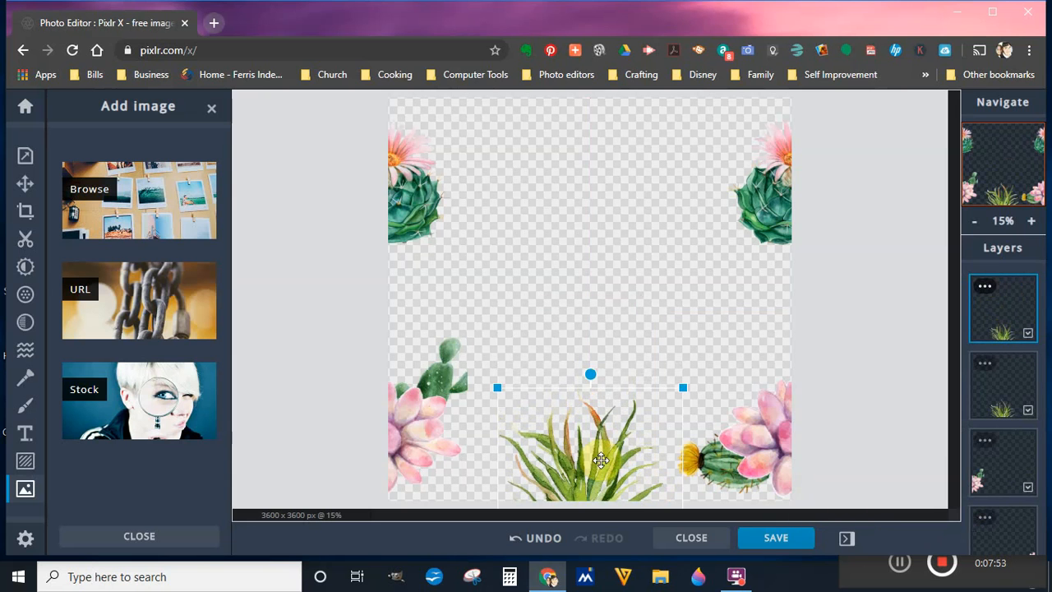
{"action": "left_click_drag", "start_coordinate": [601, 460], "coordinate": [609, 112]}
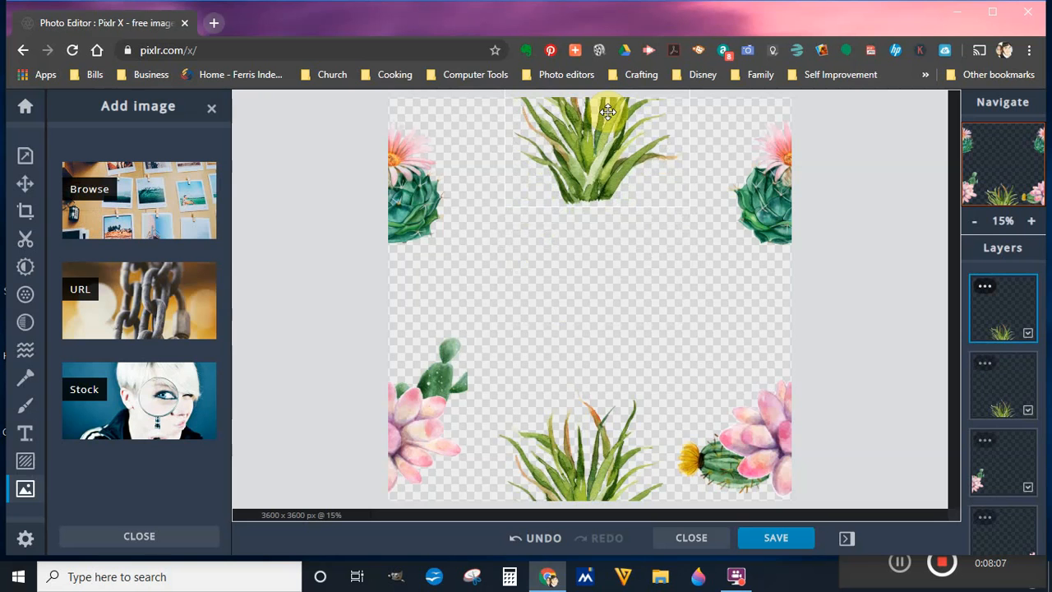
{"action": "left_click_drag", "start_coordinate": [608, 112], "coordinate": [606, 87]}
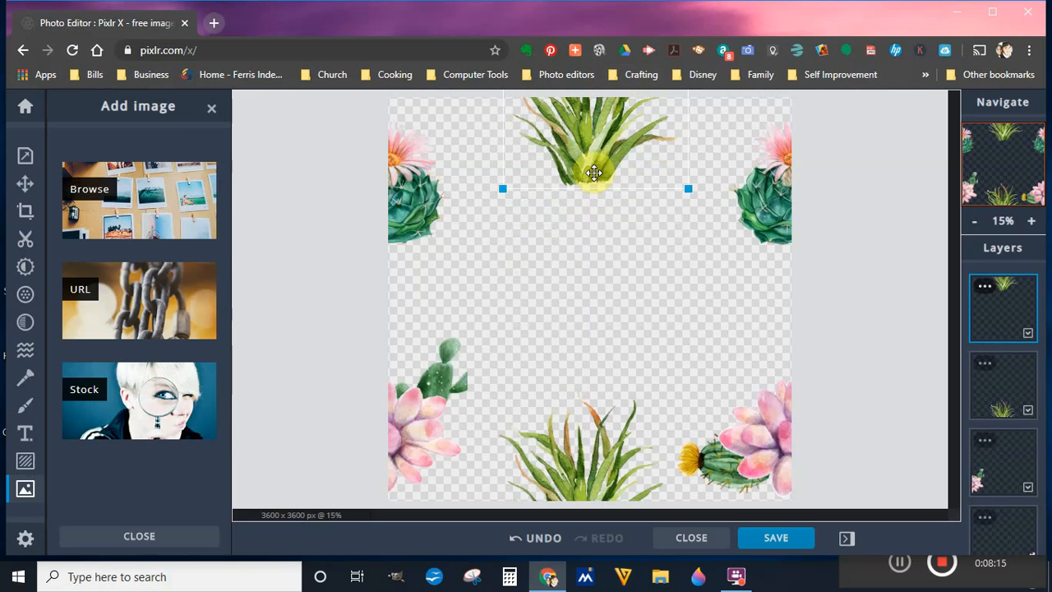
{"action": "left_click_drag", "start_coordinate": [590, 172], "coordinate": [591, 141]}
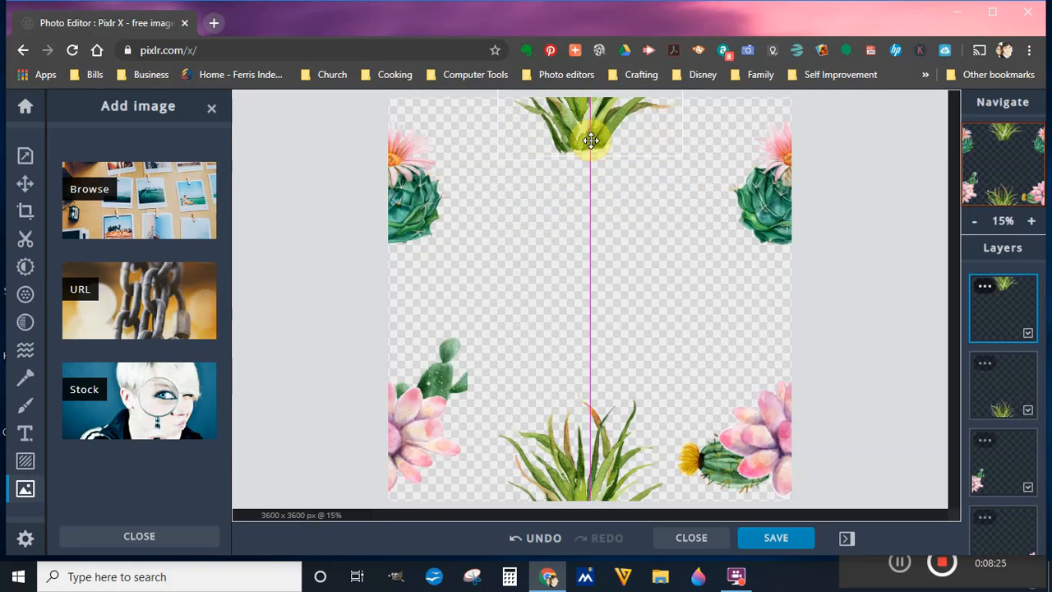
{"action": "left_click_drag", "start_coordinate": [591, 141], "coordinate": [591, 141]}
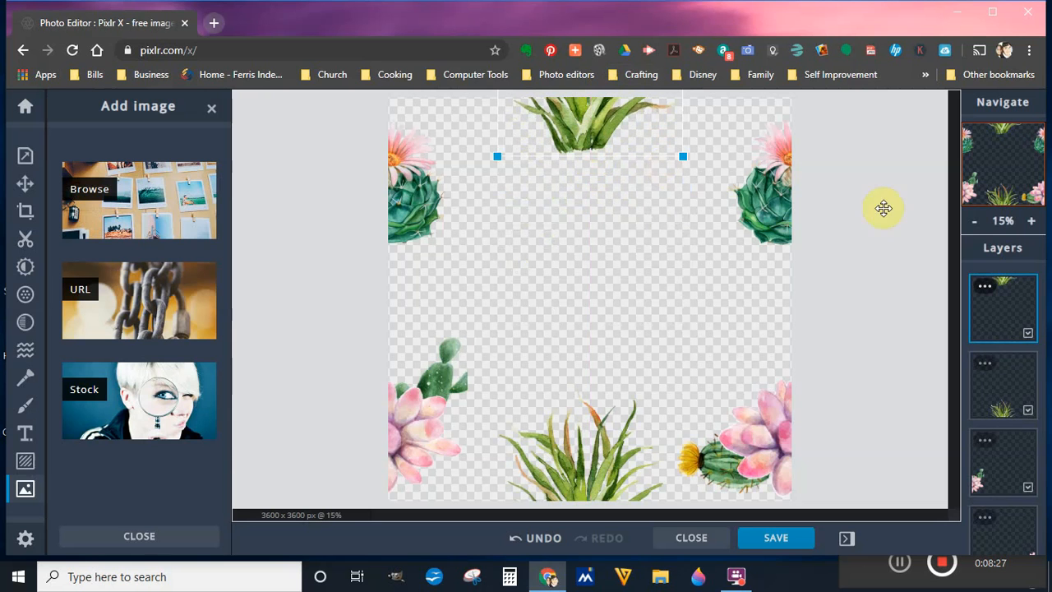
{"action": "left_click", "coordinate": [885, 276]}
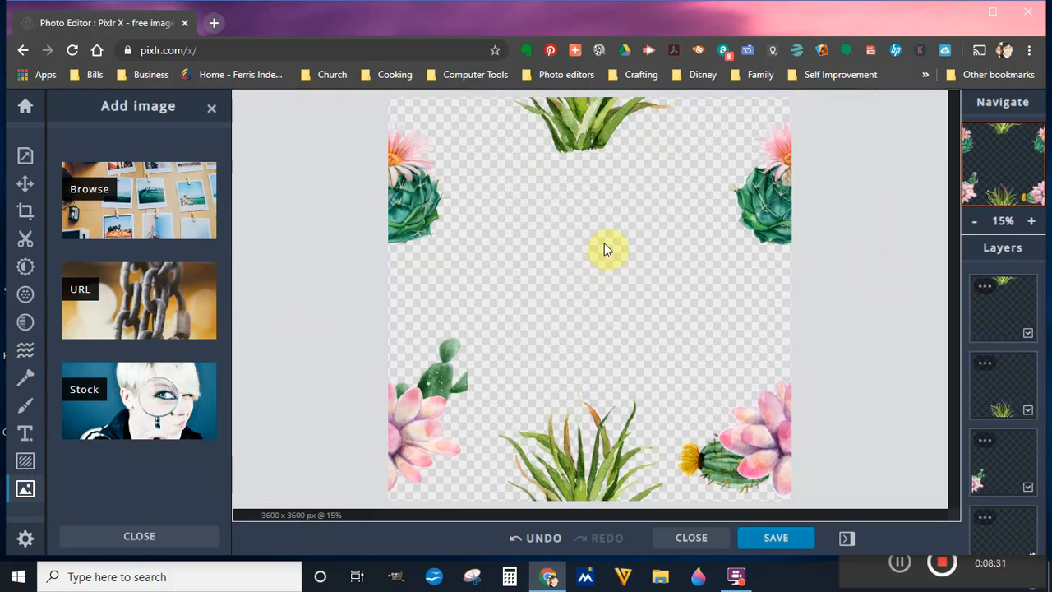
Add the multicolored hand-painted watercolor cactus image from the Cactus folder to the current document as a layer
{"action": "left_click", "coordinate": [161, 200]}
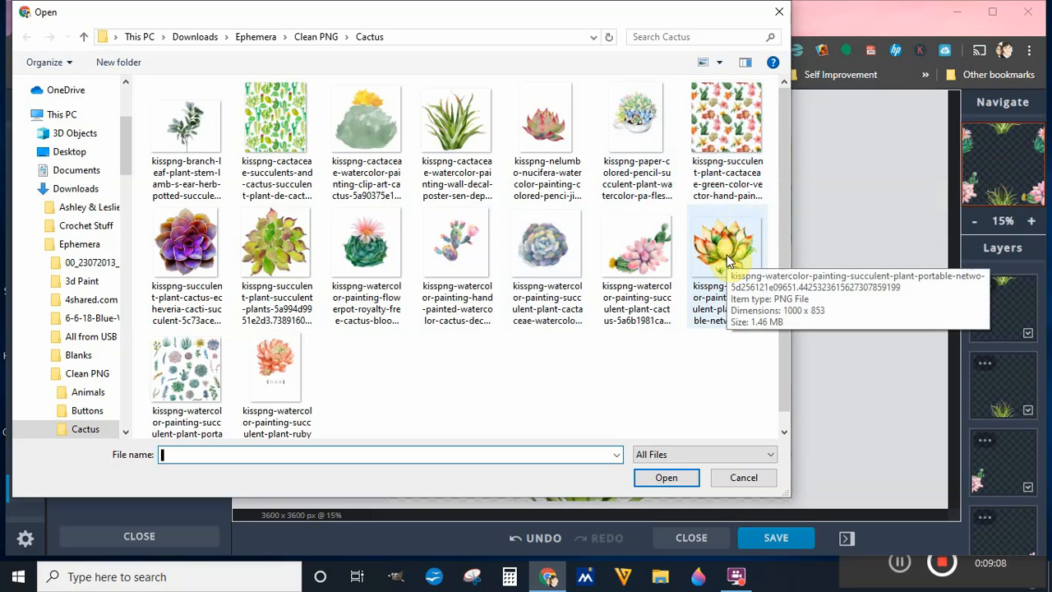
{"action": "left_click", "coordinate": [448, 246]}
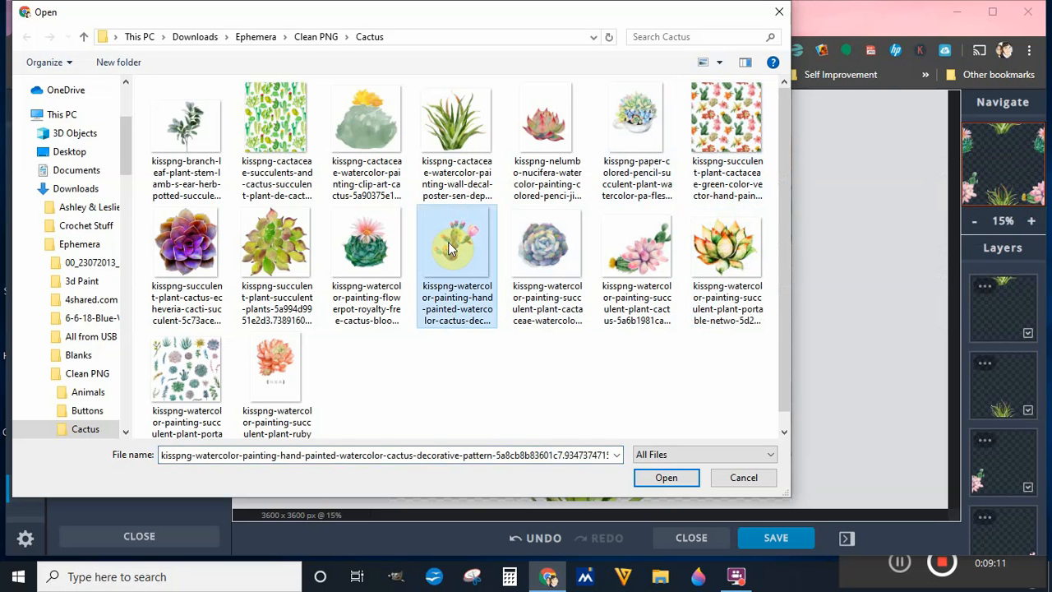
{"action": "left_click", "coordinate": [664, 479]}
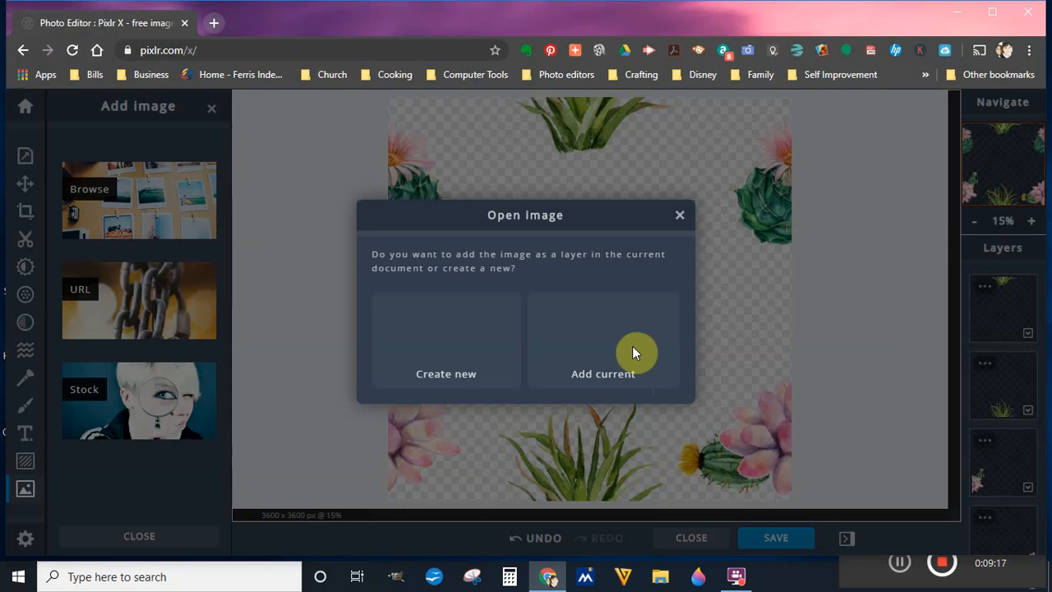
{"action": "left_click", "coordinate": [634, 353]}
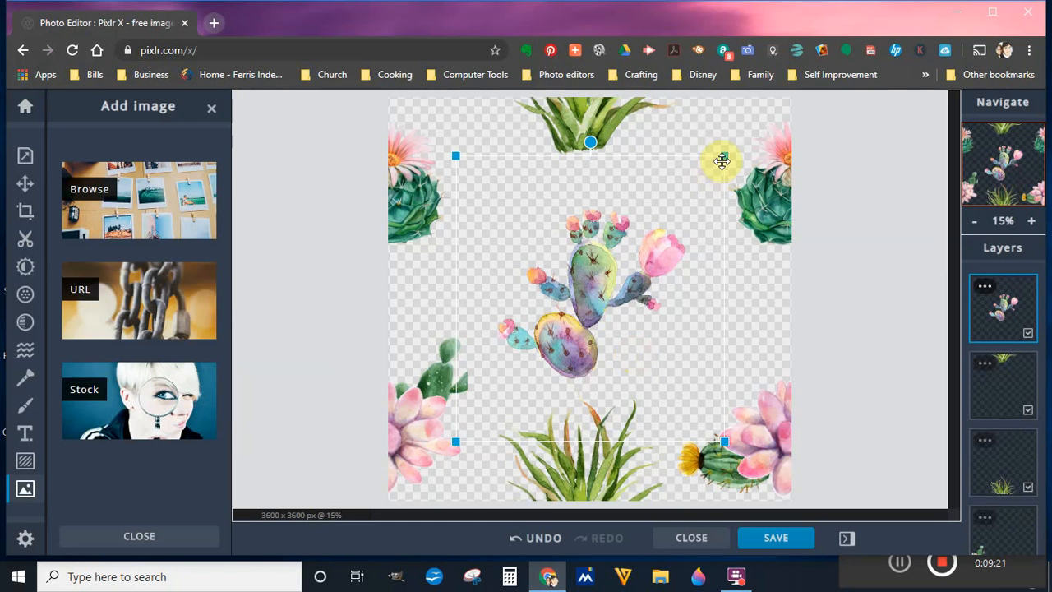
Enlarge the multicolored cactus slightly, center it on the canvas and deselect it
{"action": "left_click_drag", "start_coordinate": [725, 156], "coordinate": [750, 122]}
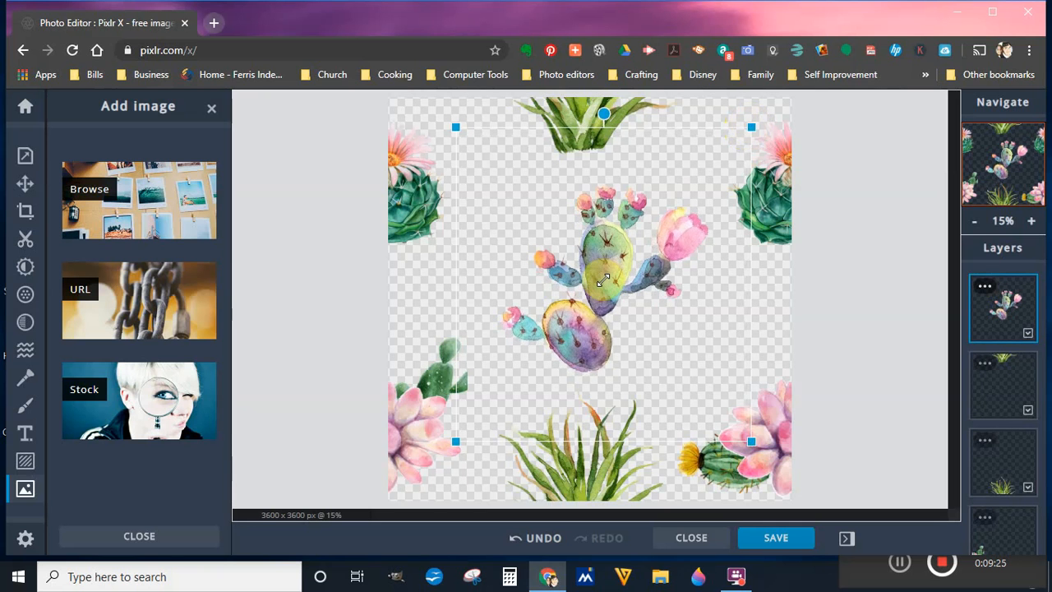
{"action": "mouse_move", "coordinate": [603, 281]}
{"action": "left_mouse_down"}
{"action": "mouse_move", "coordinate": [582, 283]}
{"action": "mouse_move", "coordinate": [594, 283]}
{"action": "mouse_move", "coordinate": [589, 304]}
{"action": "mouse_move", "coordinate": [589, 294]}
{"action": "left_mouse_up"}
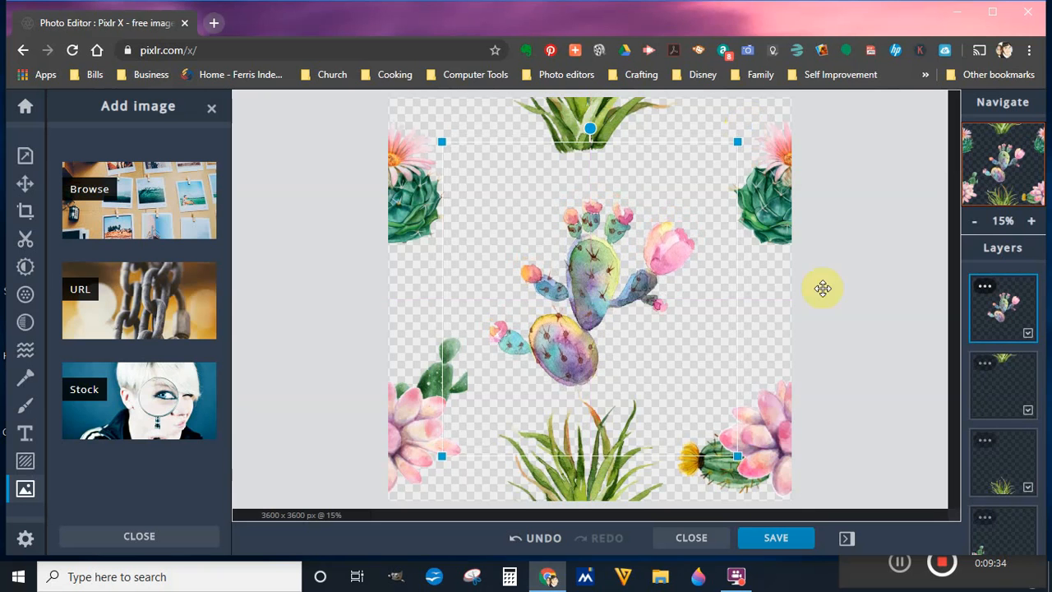
{"action": "left_click", "coordinate": [883, 256]}
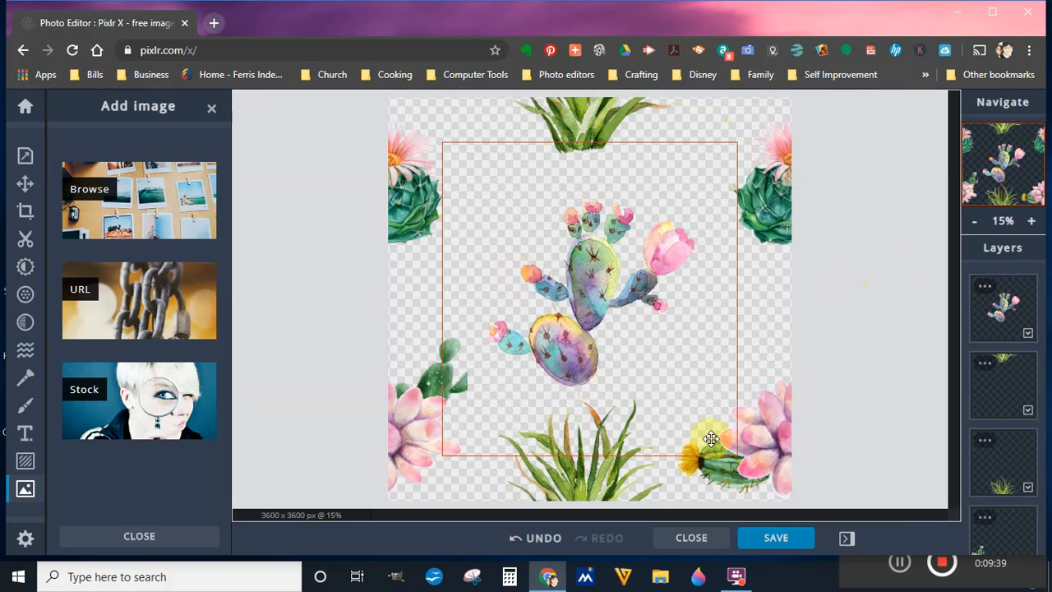
Set up saving the image as a 3600 x 3600 px PNG named "cactus 1 bkgrd"
{"action": "left_click", "coordinate": [787, 543]}
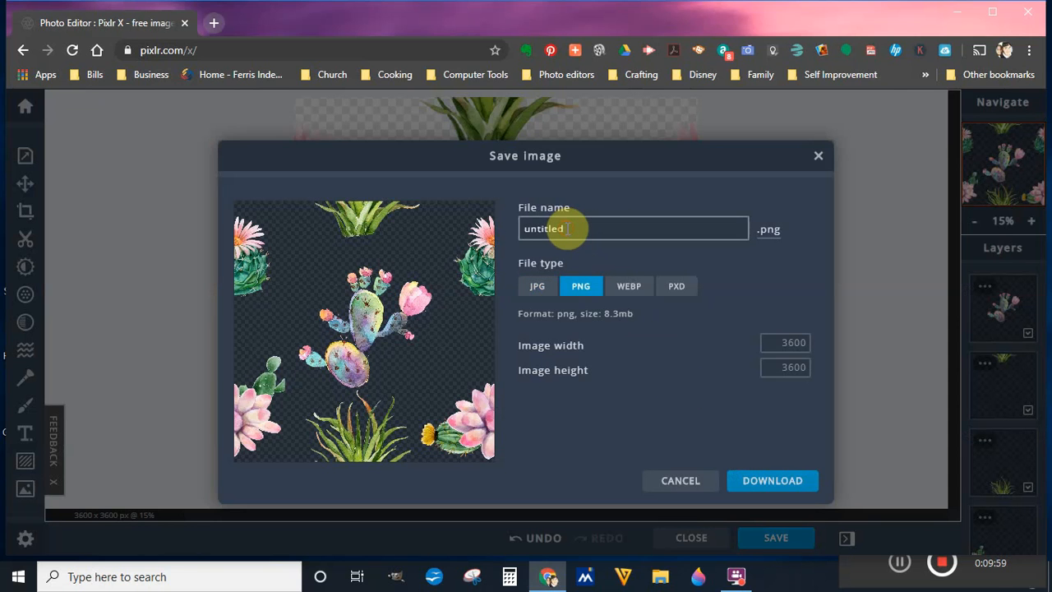
{"action": "double_click", "coordinate": [567, 228]}
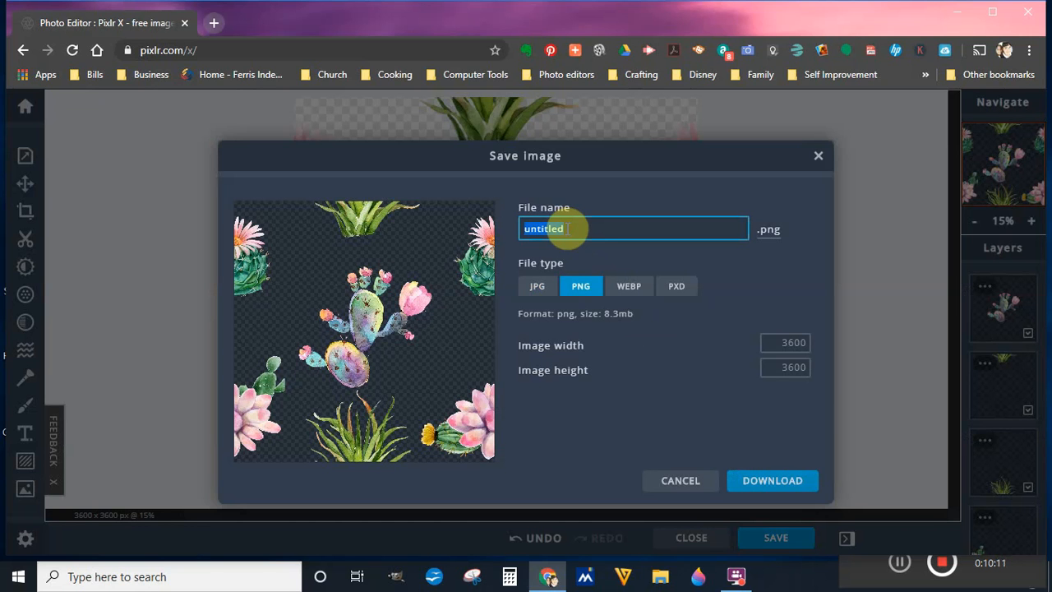
{"action": "type", "text": "cac"}
{"action": "type", "text": "tus 1 bk"}
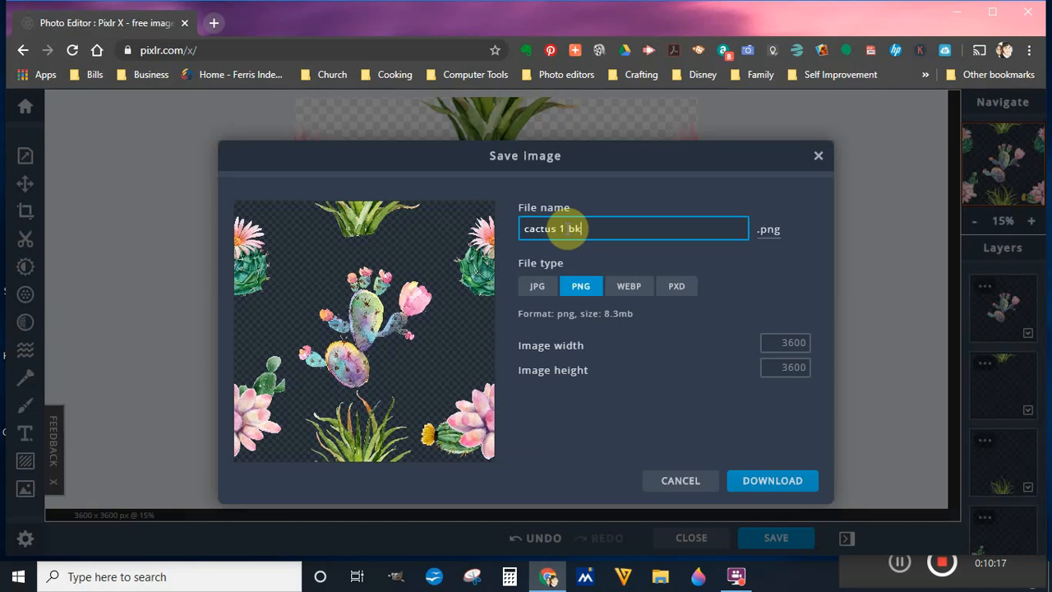
{"action": "type", "text": "grd"}
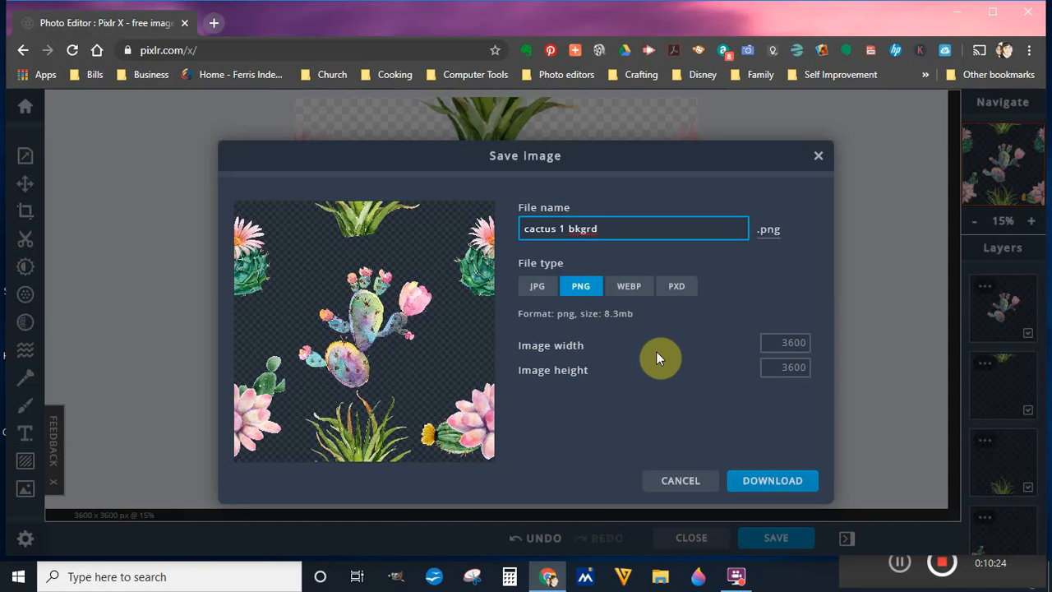
{"action": "left_click_drag", "start_coordinate": [606, 313], "coordinate": [634, 313]}
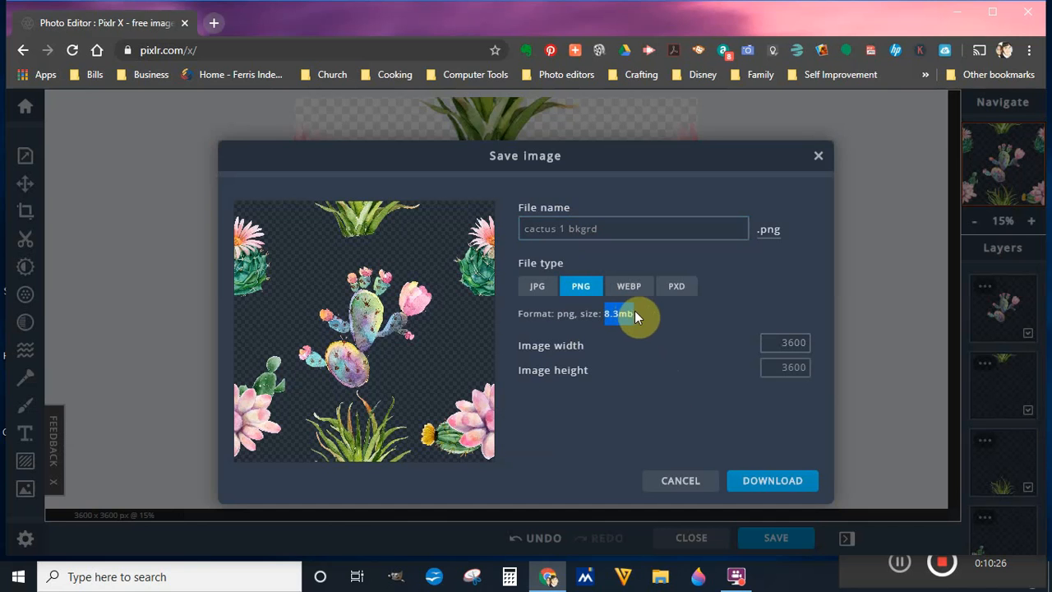
{"action": "left_click", "coordinate": [641, 364]}
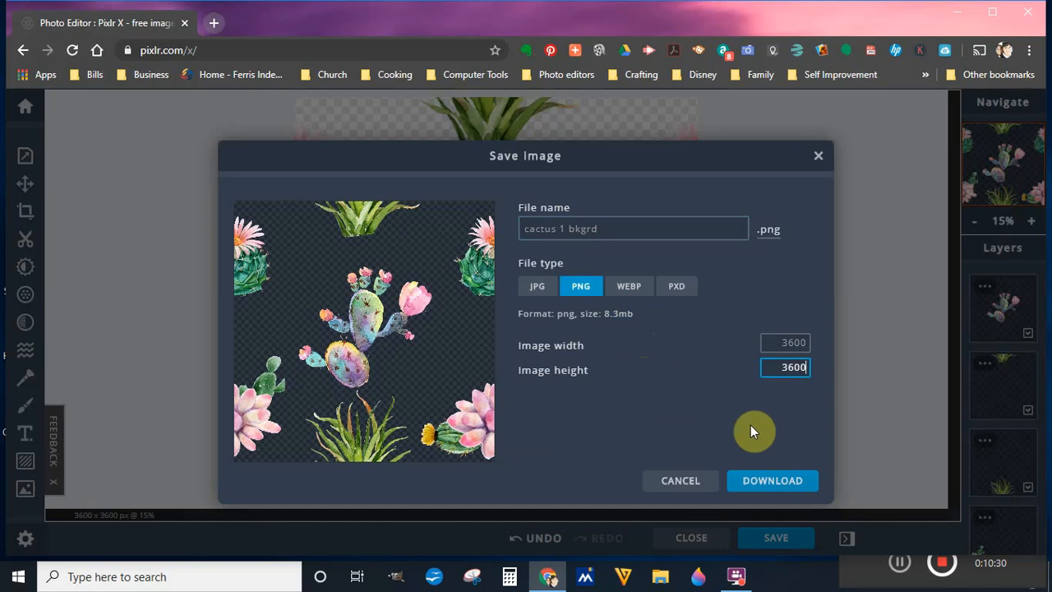
Download the PNG into the Pixler folder inside Ephemera and close the save dialog
{"action": "left_click", "coordinate": [775, 486]}
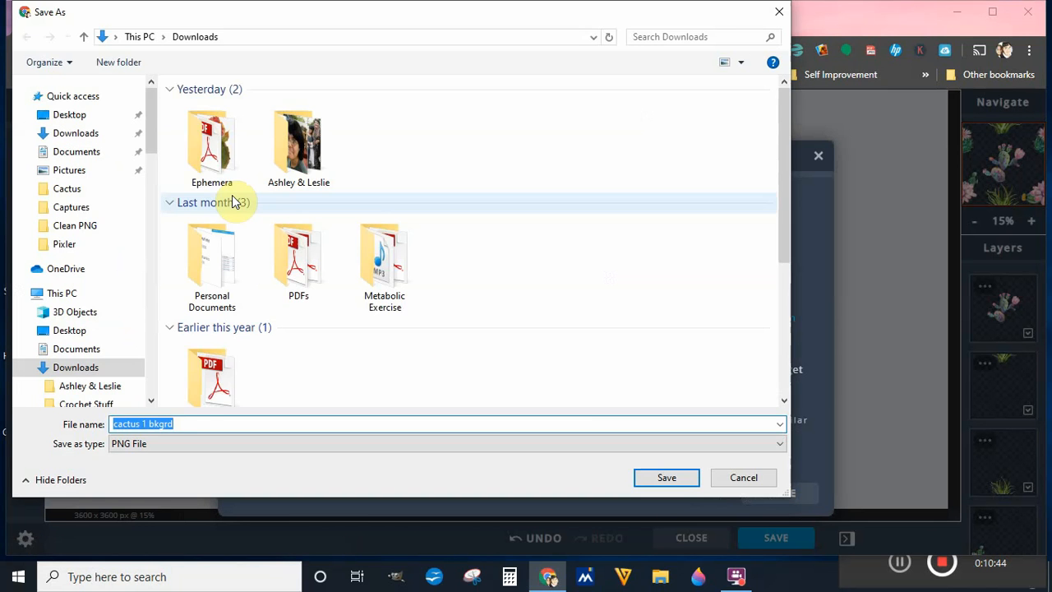
{"action": "left_click", "coordinate": [210, 145]}
{"action": "double_click", "coordinate": [210, 145]}
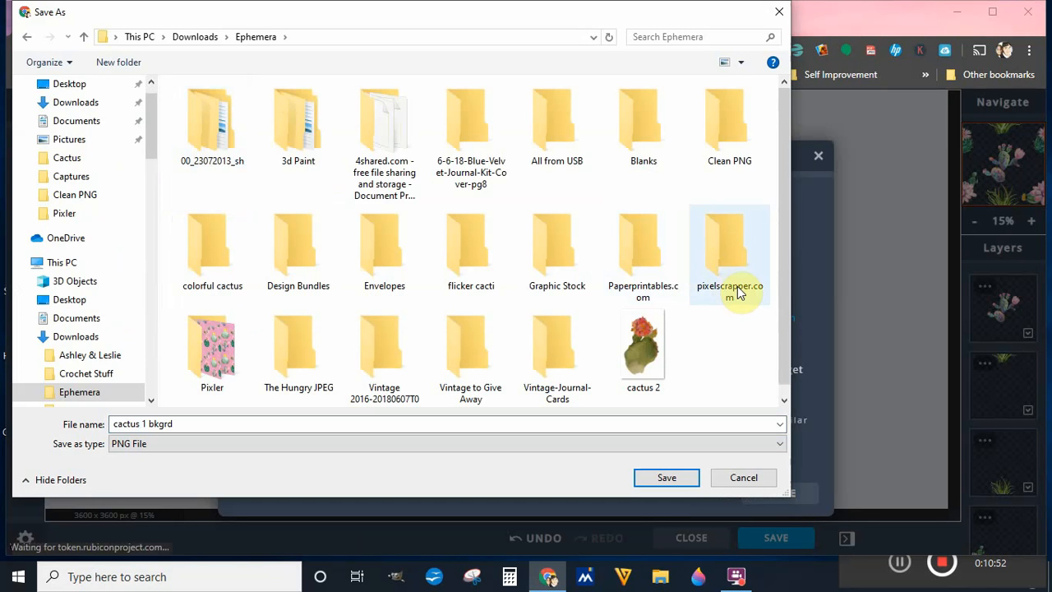
{"action": "double_click", "coordinate": [213, 355]}
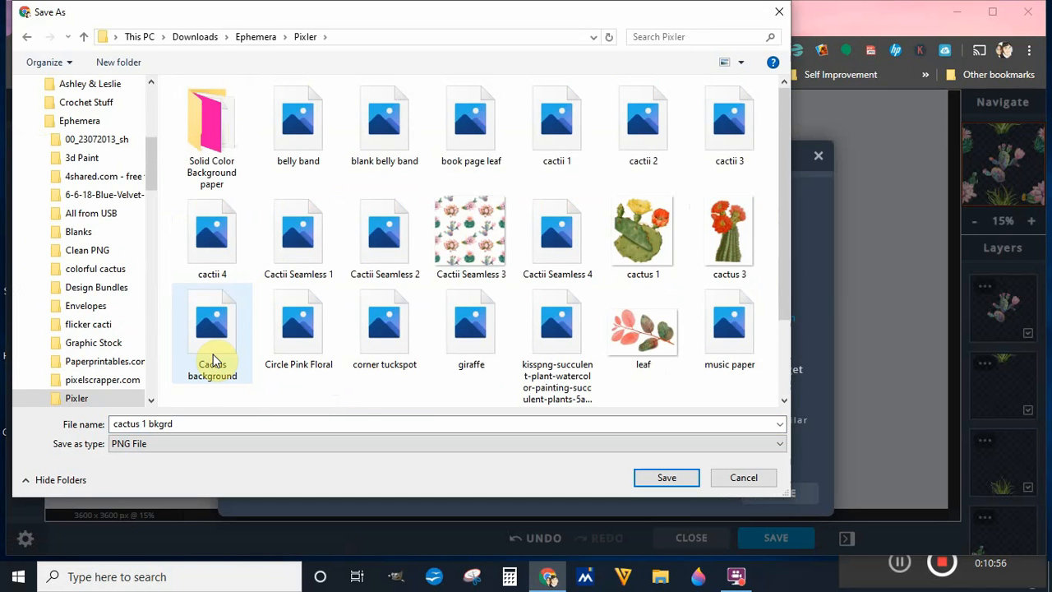
{"action": "left_click", "coordinate": [676, 480]}
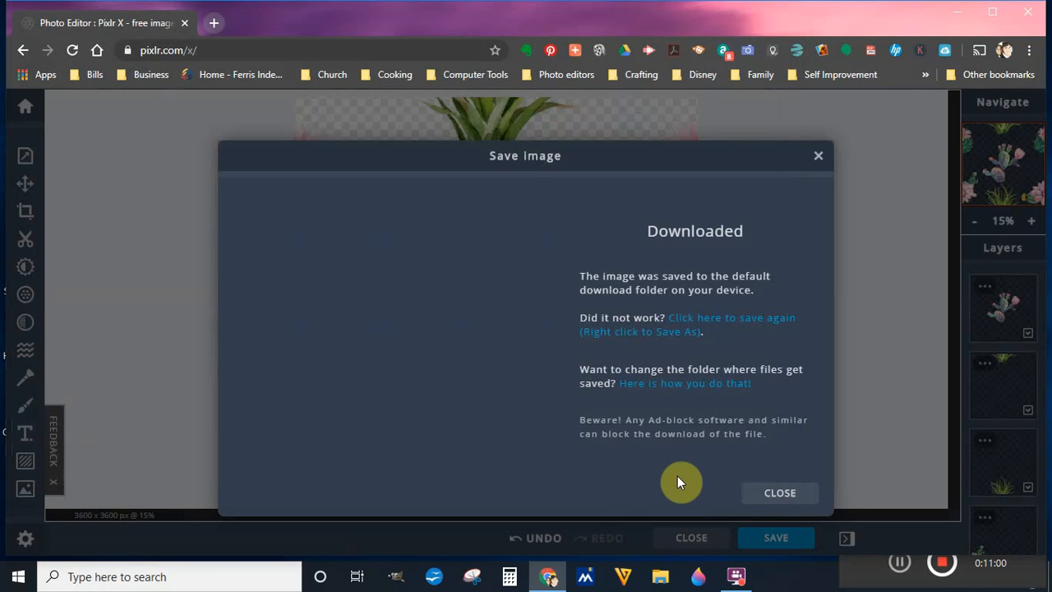
{"action": "left_click", "coordinate": [820, 157]}
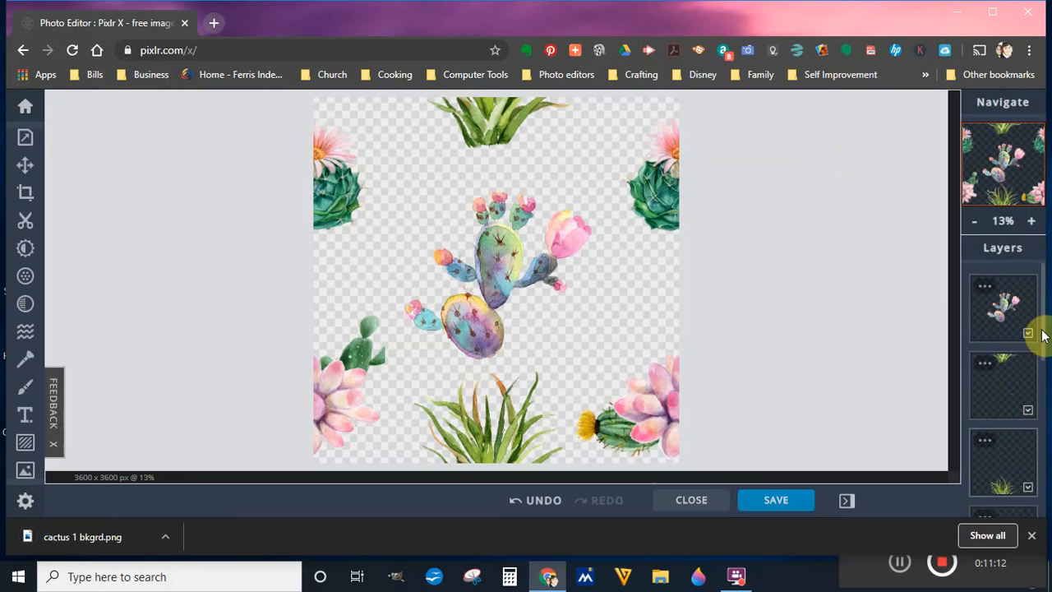
Hide the empty background layer at the bottom of the layer stack
{"action": "left_click_drag", "start_coordinate": [1043, 341], "coordinate": [1041, 501]}
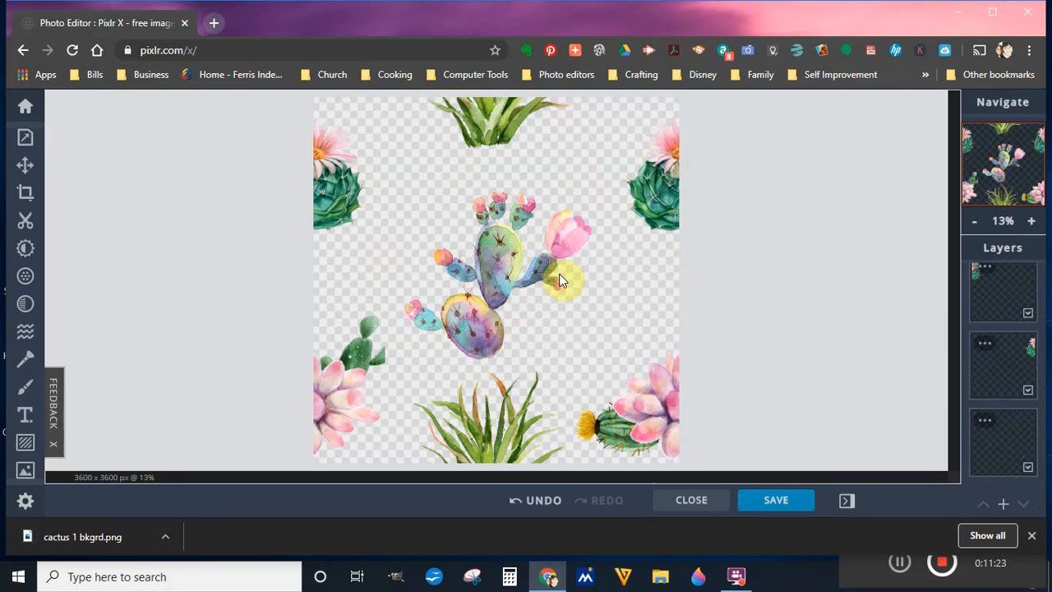
{"action": "left_click", "coordinate": [1030, 470]}
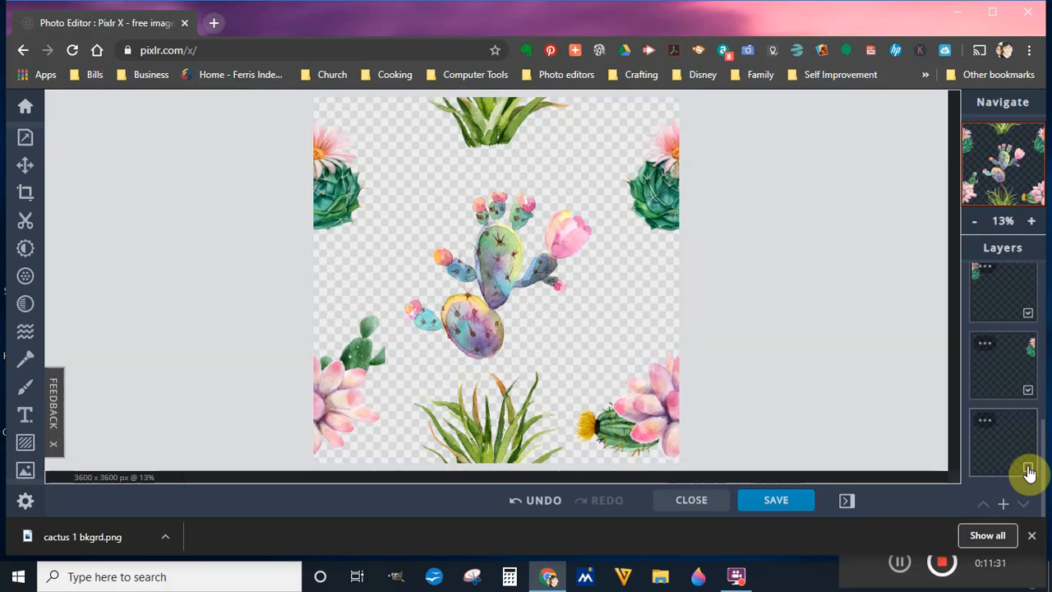
{"action": "left_click_drag", "start_coordinate": [1043, 444], "coordinate": [1036, 277]}
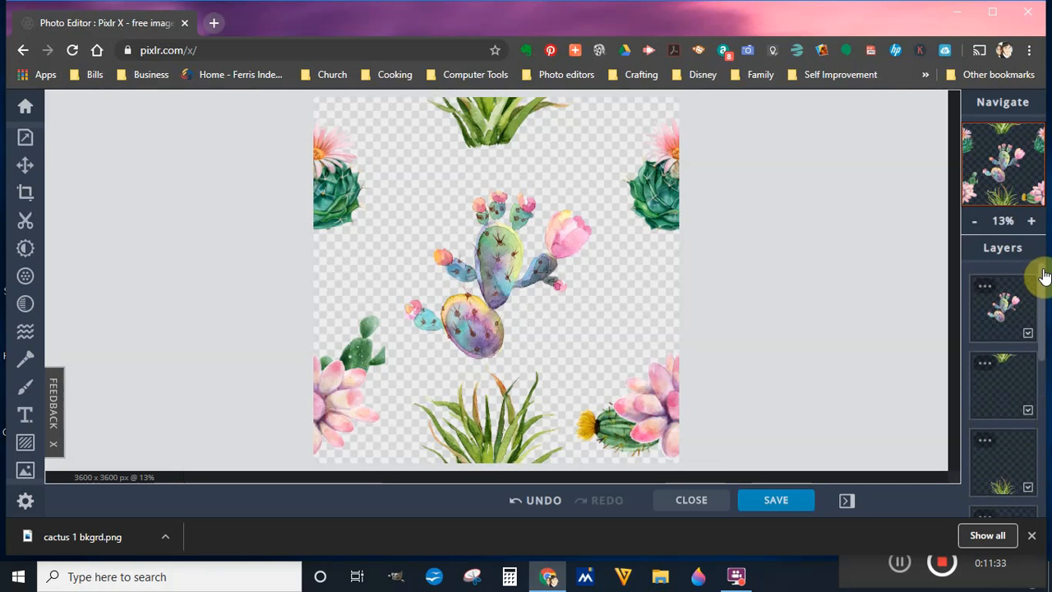
{"action": "left_click", "coordinate": [985, 290]}
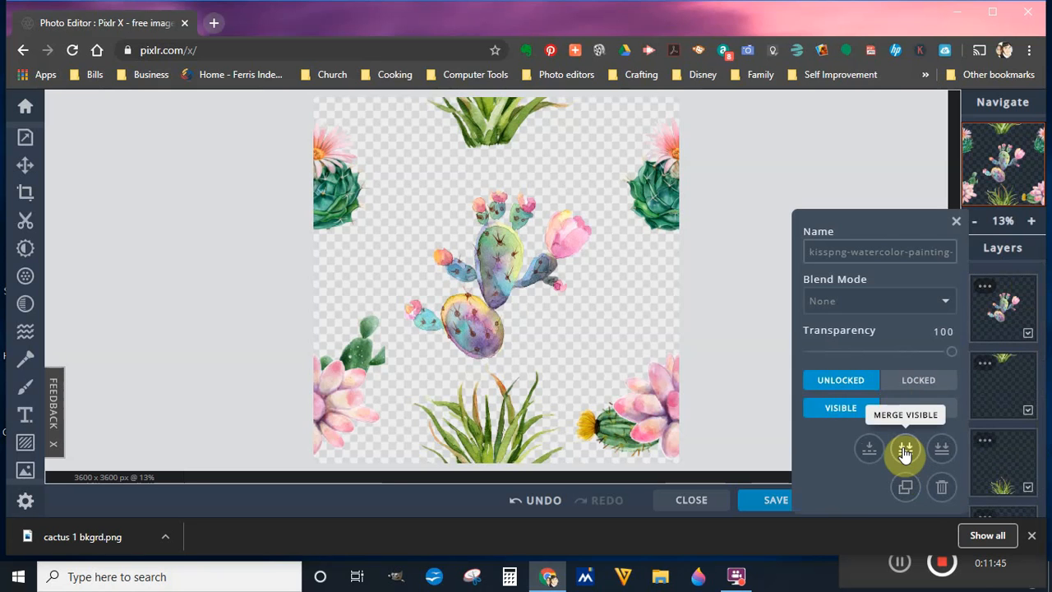
{"action": "left_click", "coordinate": [1029, 336]}
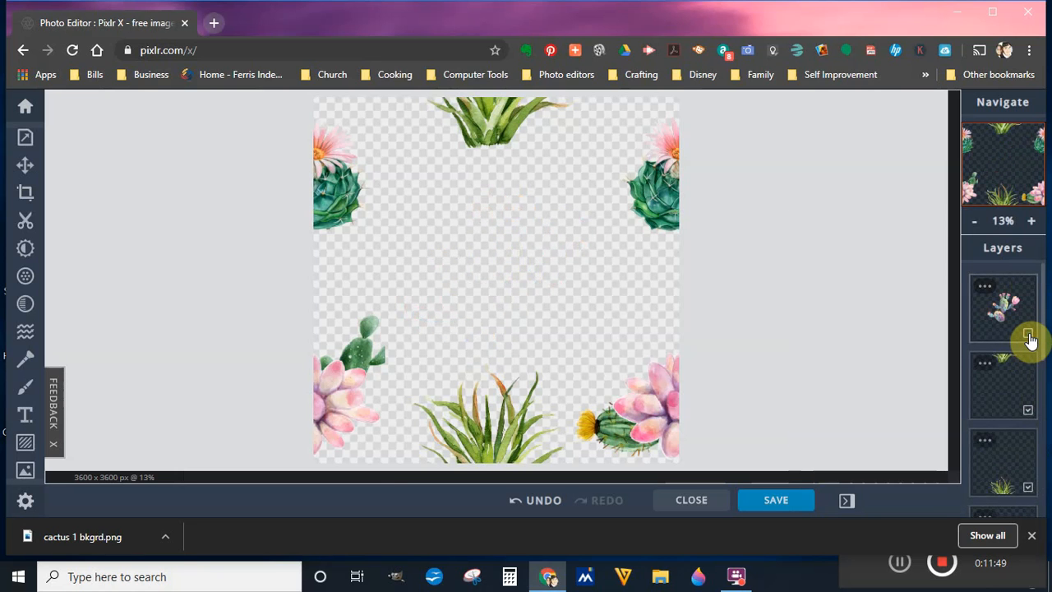
{"action": "left_click", "coordinate": [1029, 336]}
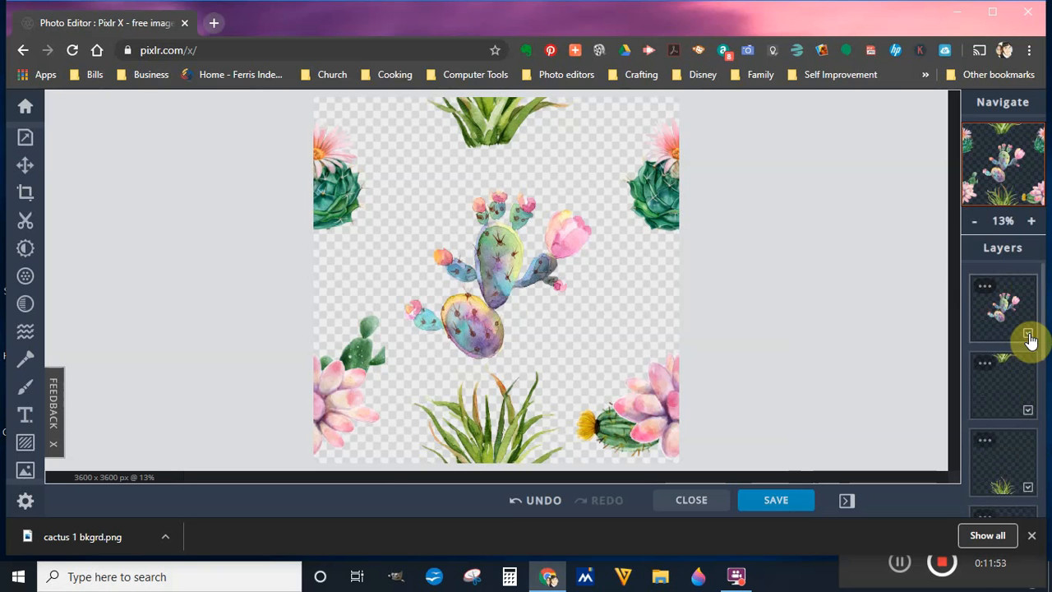
Merge all visible plant layers into a single layer
{"action": "left_click", "coordinate": [986, 290]}
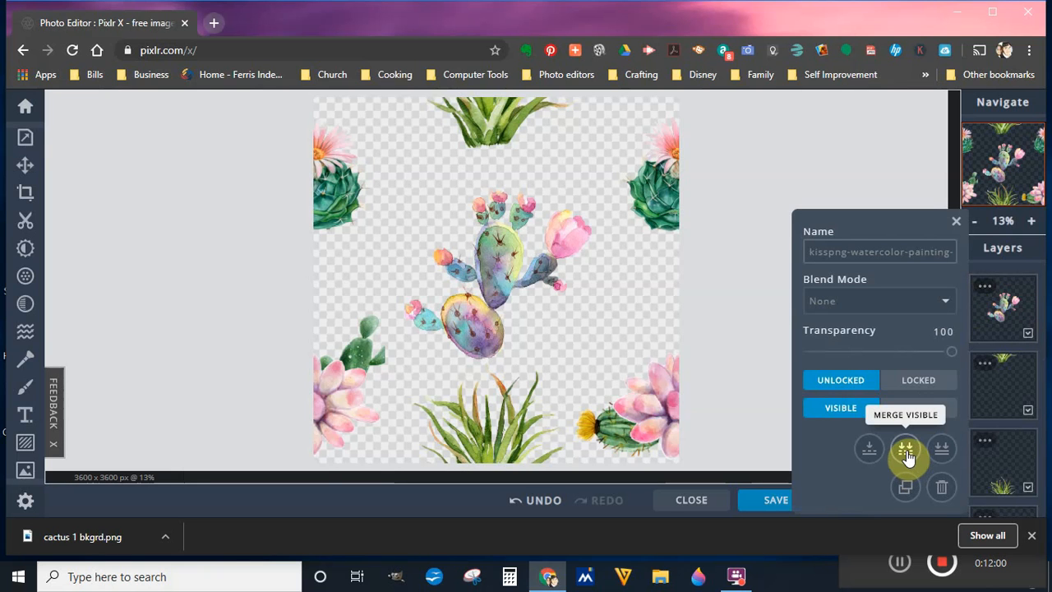
{"action": "left_click", "coordinate": [906, 450]}
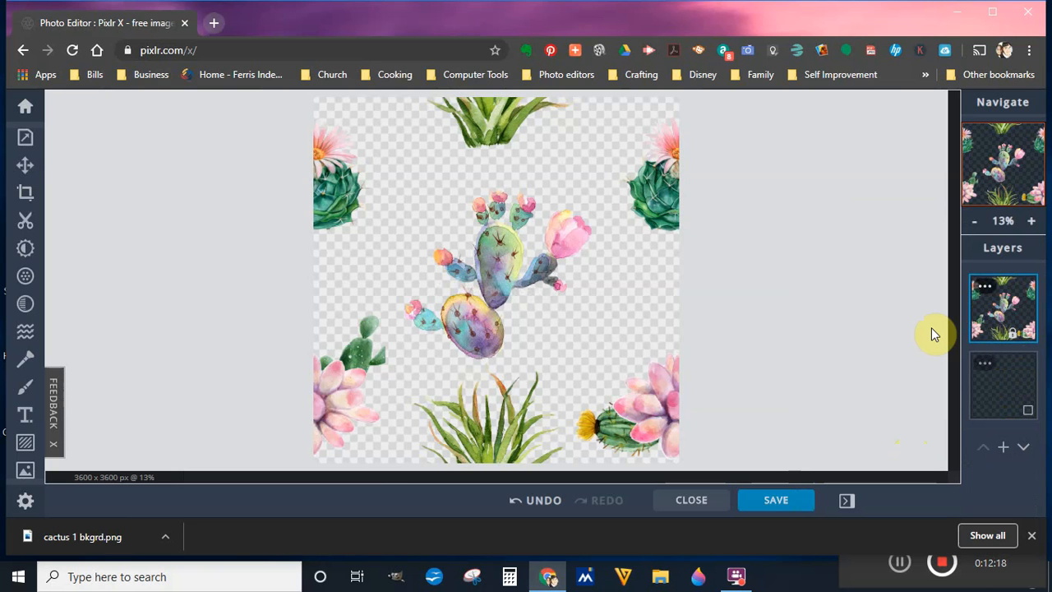
Open the save settings for the merged image and cancel without downloading
{"action": "left_click", "coordinate": [778, 503]}
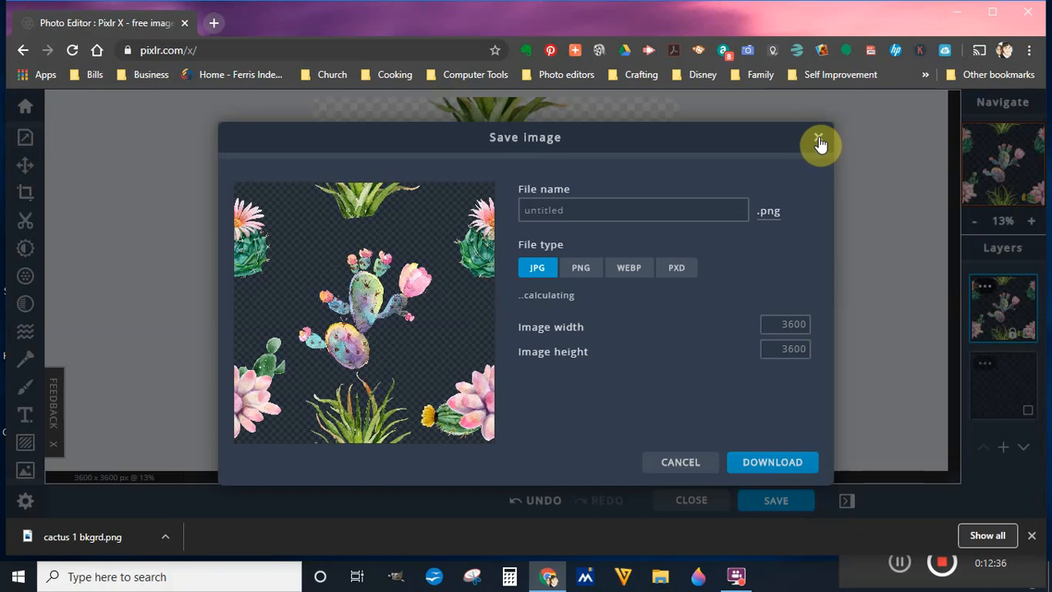
{"action": "left_click", "coordinate": [681, 463]}
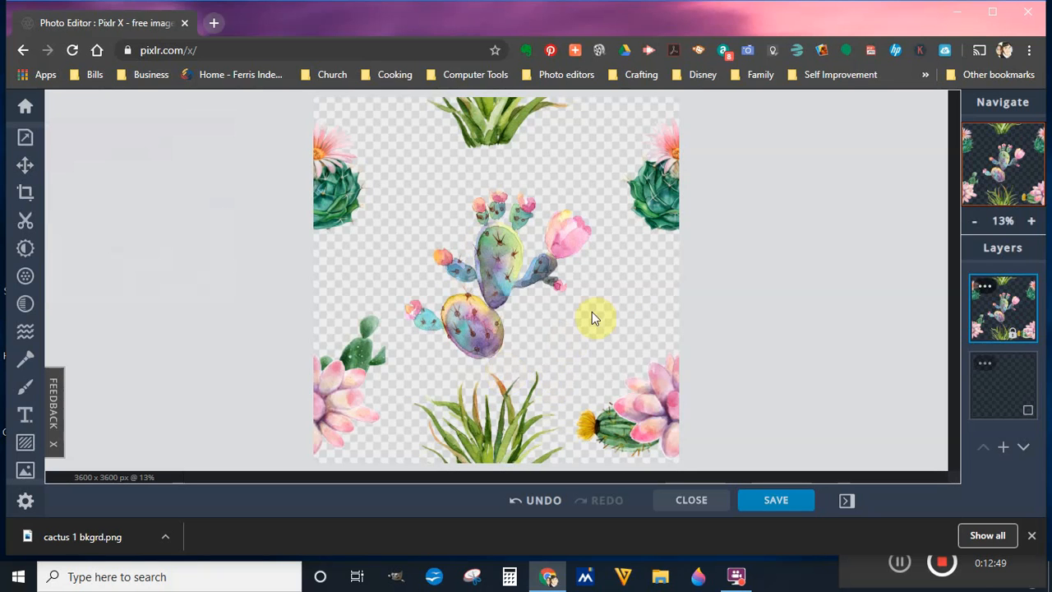
Unlock the position of the merged plant layer and select it for arranging
{"action": "left_click", "coordinate": [29, 169]}
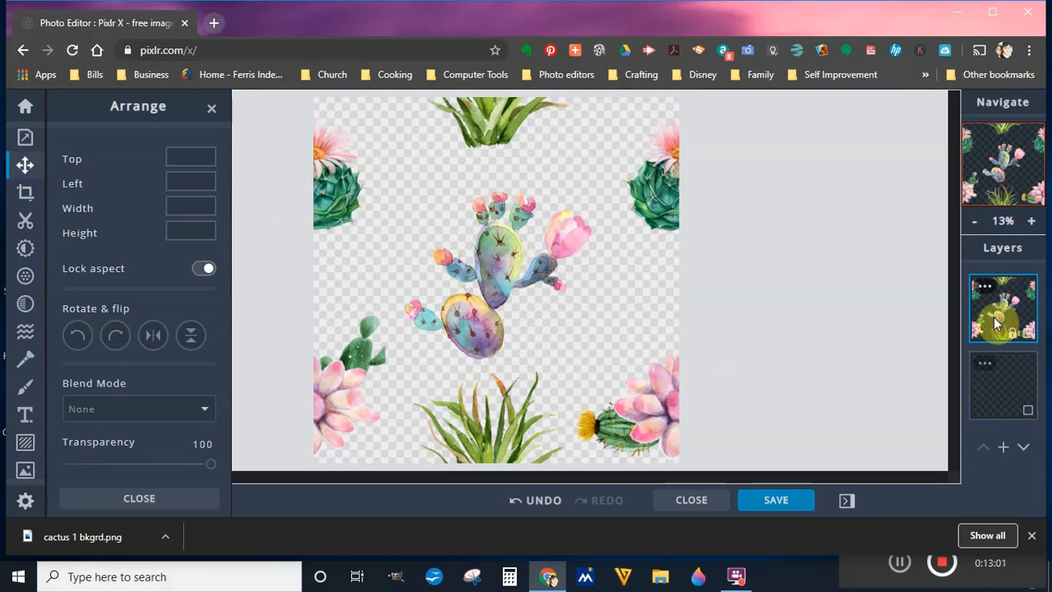
{"action": "left_click", "coordinate": [525, 336]}
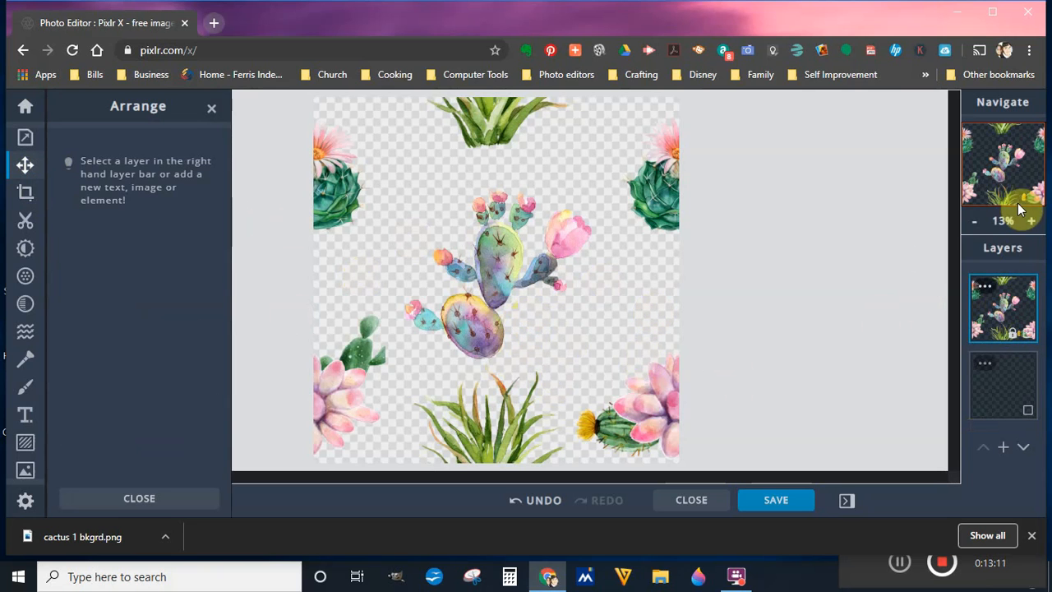
{"action": "left_click", "coordinate": [975, 220]}
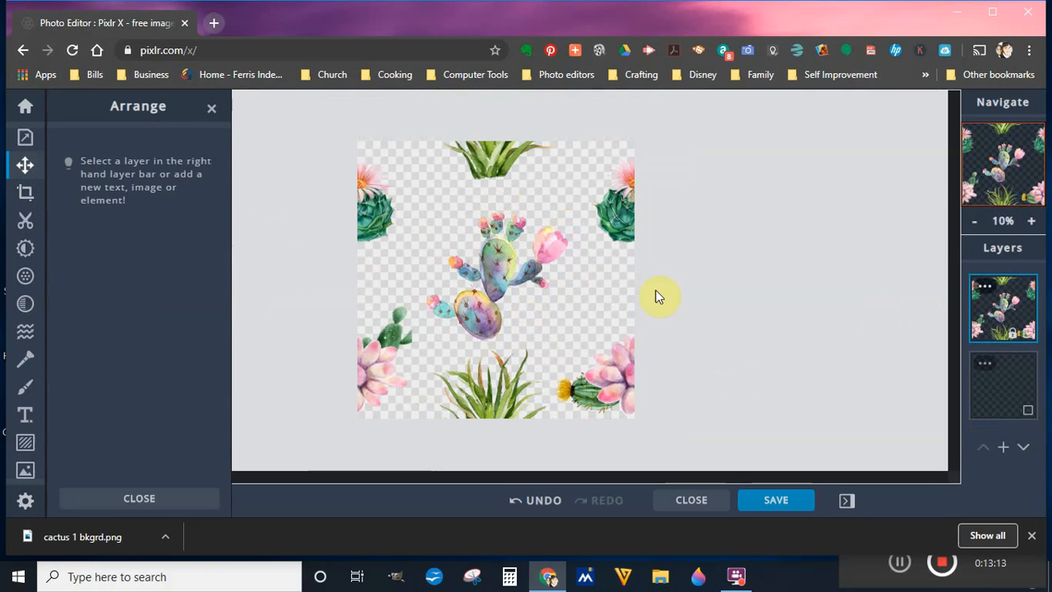
{"action": "left_click", "coordinate": [493, 312]}
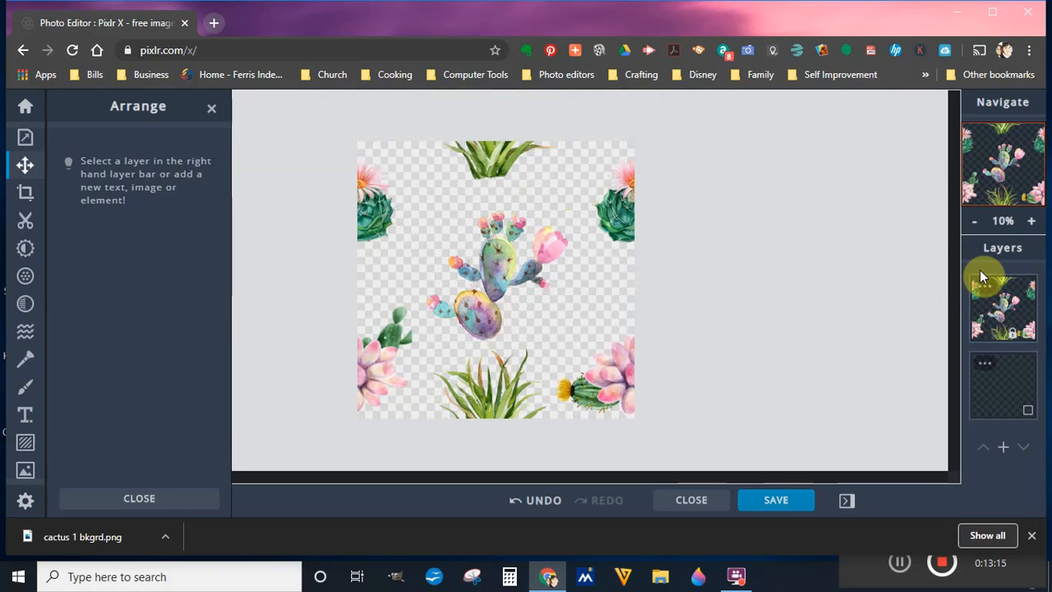
{"action": "left_click", "coordinate": [984, 284]}
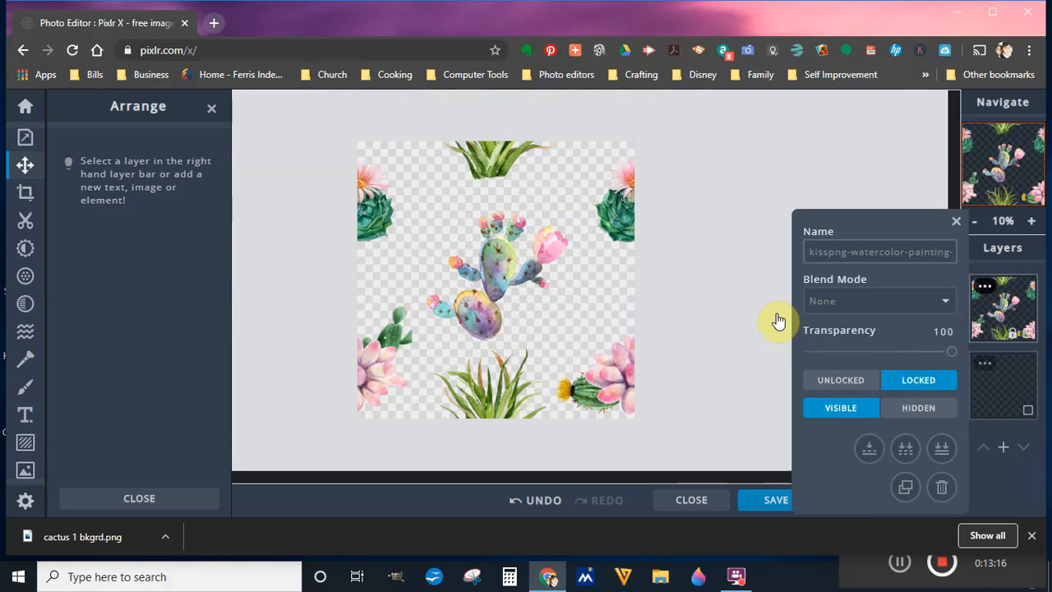
{"action": "left_click", "coordinate": [854, 383]}
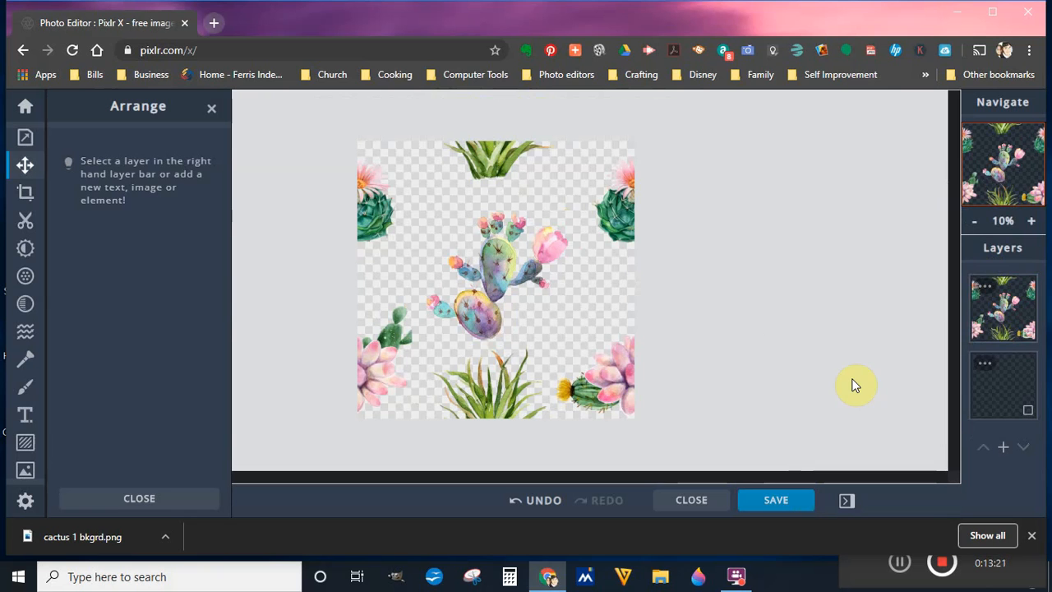
{"action": "left_click", "coordinate": [990, 303]}
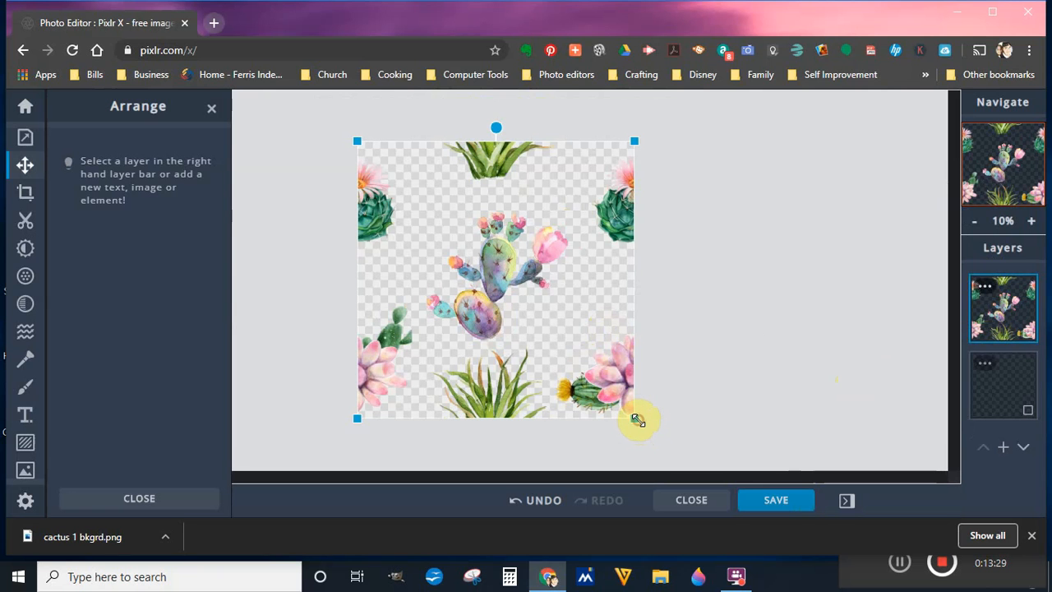
Scale the merged plant layer freehand to about half the canvas width and height and place it in the upper-left quarter
{"action": "left_click_drag", "start_coordinate": [638, 420], "coordinate": [505, 301]}
{"action": "mouse_move", "coordinate": [496, 294]}
{"action": "left_mouse_down"}
{"action": "mouse_move", "coordinate": [483, 275]}
{"action": "mouse_move", "coordinate": [499, 290]}
{"action": "left_mouse_up"}
{"action": "left_click_drag", "start_coordinate": [443, 219], "coordinate": [443, 290]}
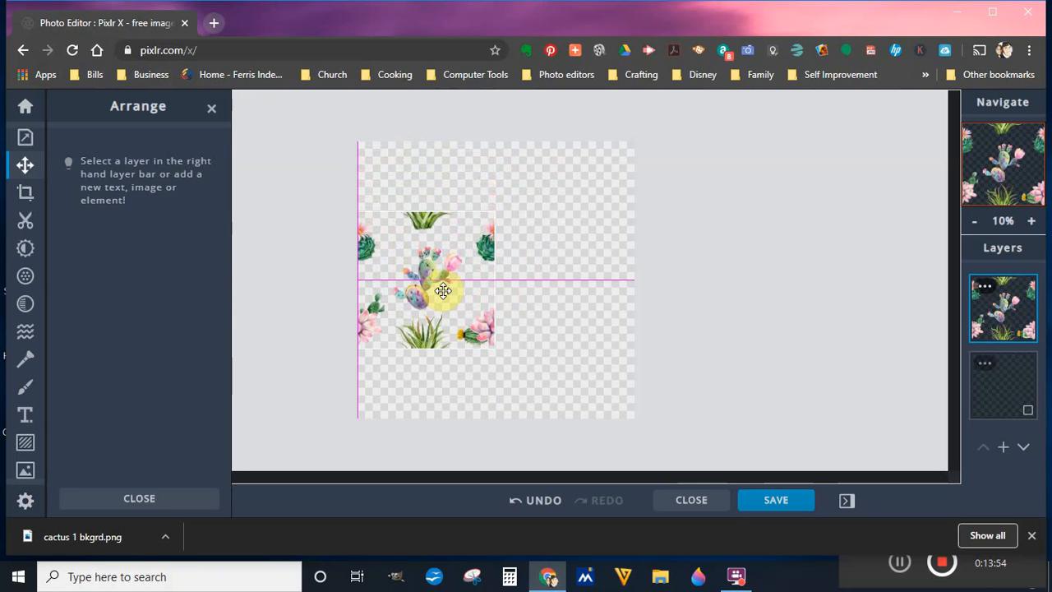
{"action": "left_click_drag", "start_coordinate": [444, 290], "coordinate": [443, 216]}
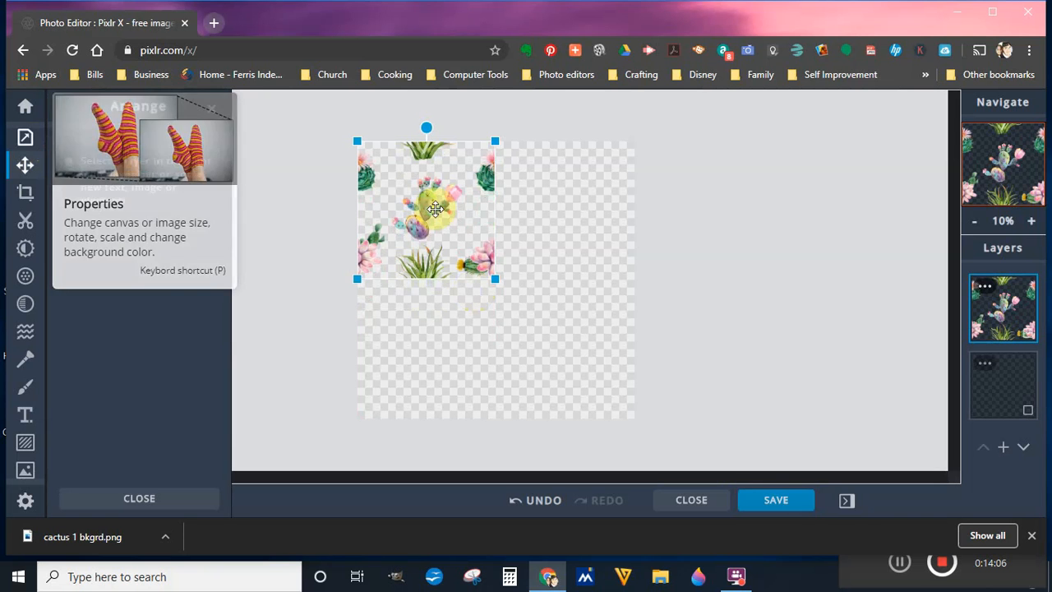
{"action": "left_click", "coordinate": [28, 144]}
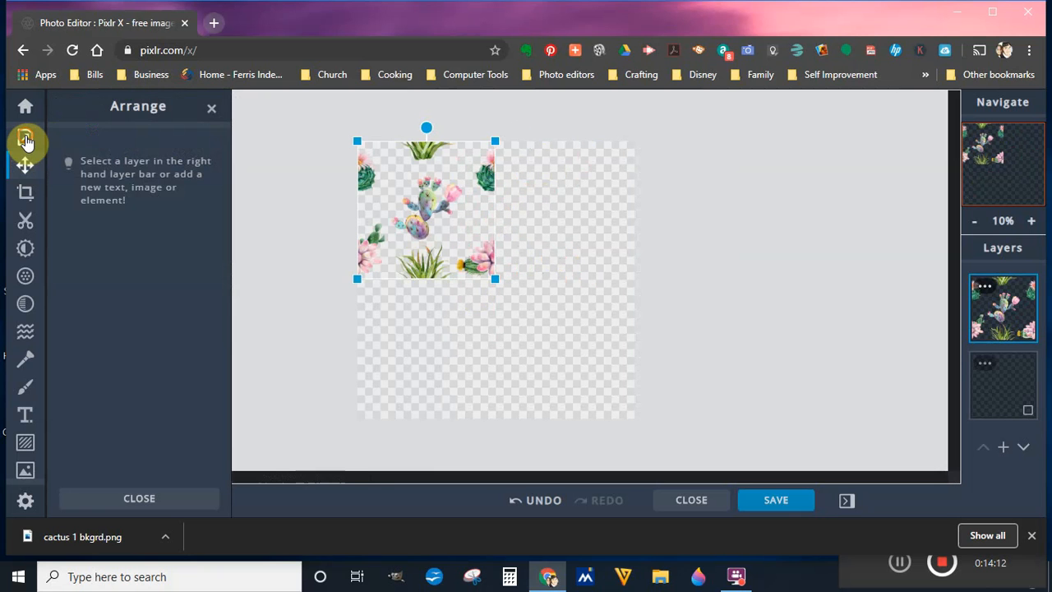
{"action": "left_click", "coordinate": [28, 172]}
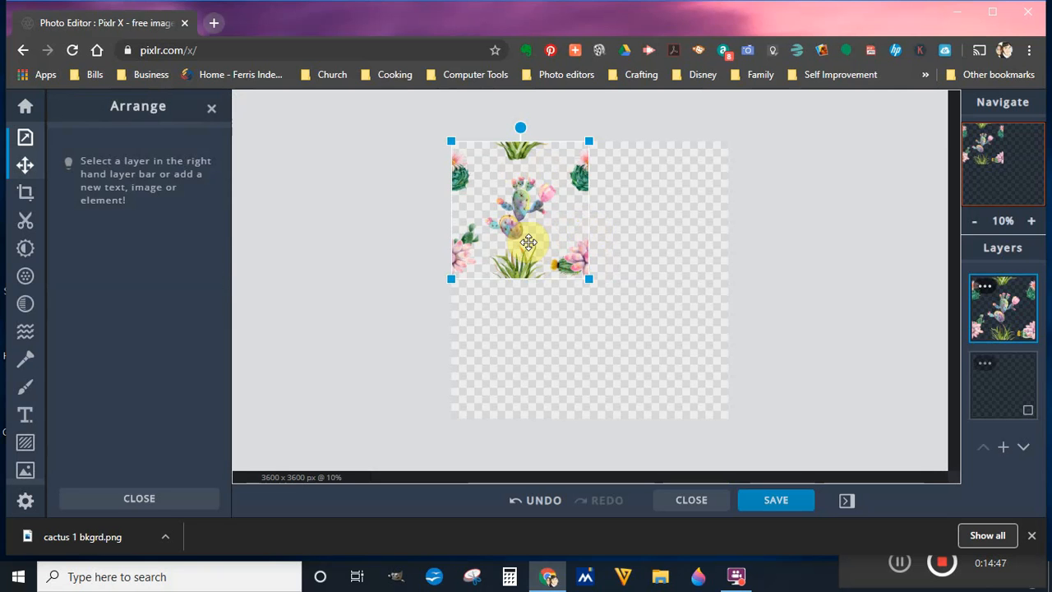
{"action": "left_click", "coordinate": [29, 144]}
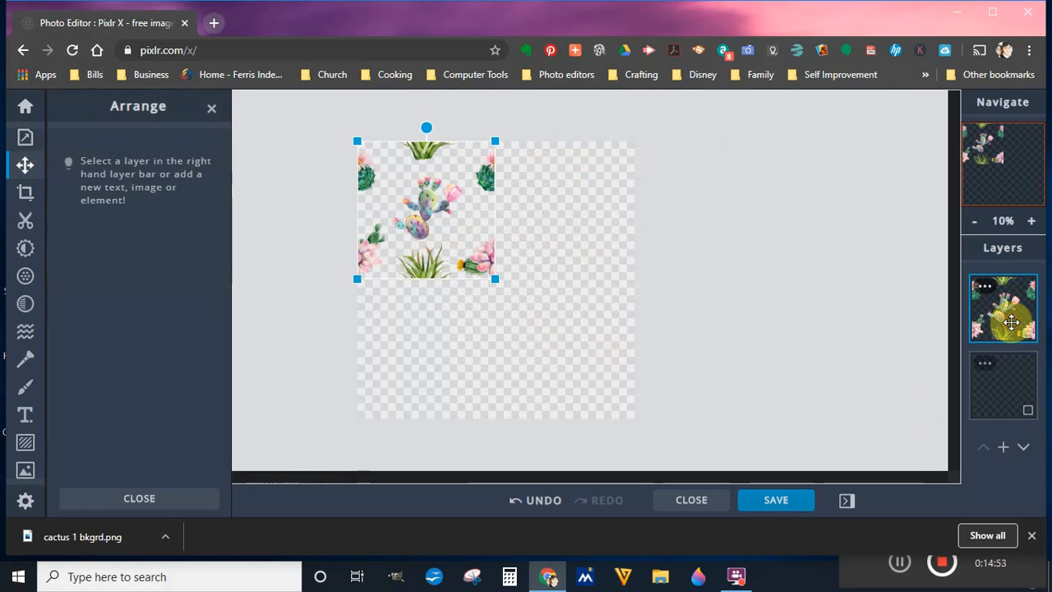
{"action": "left_click", "coordinate": [985, 285]}
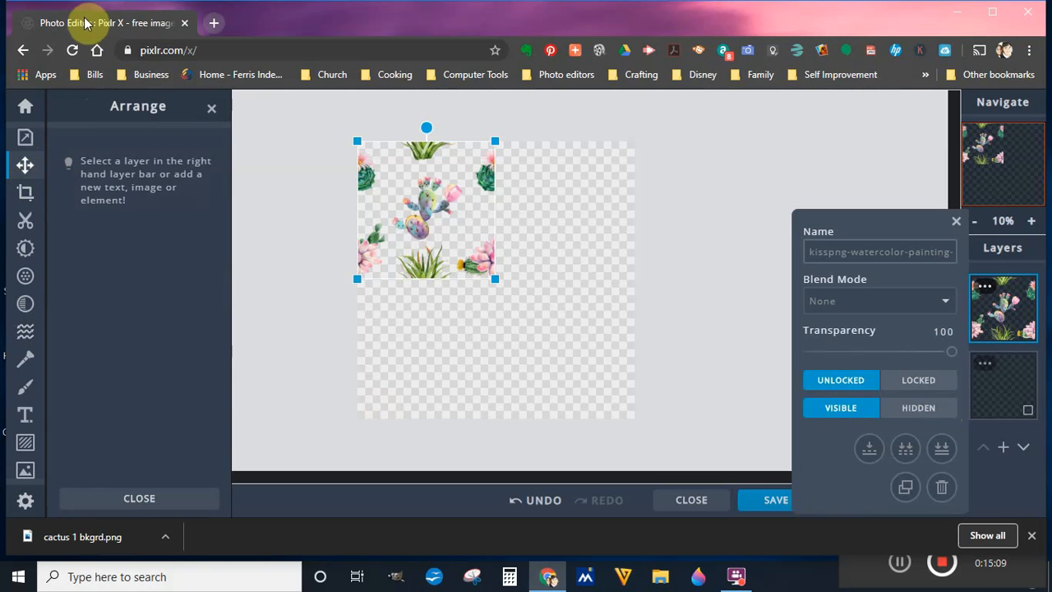
Reload the editor page and reopen the most recent cactus pattern from the image history
{"action": "left_click", "coordinate": [73, 51]}
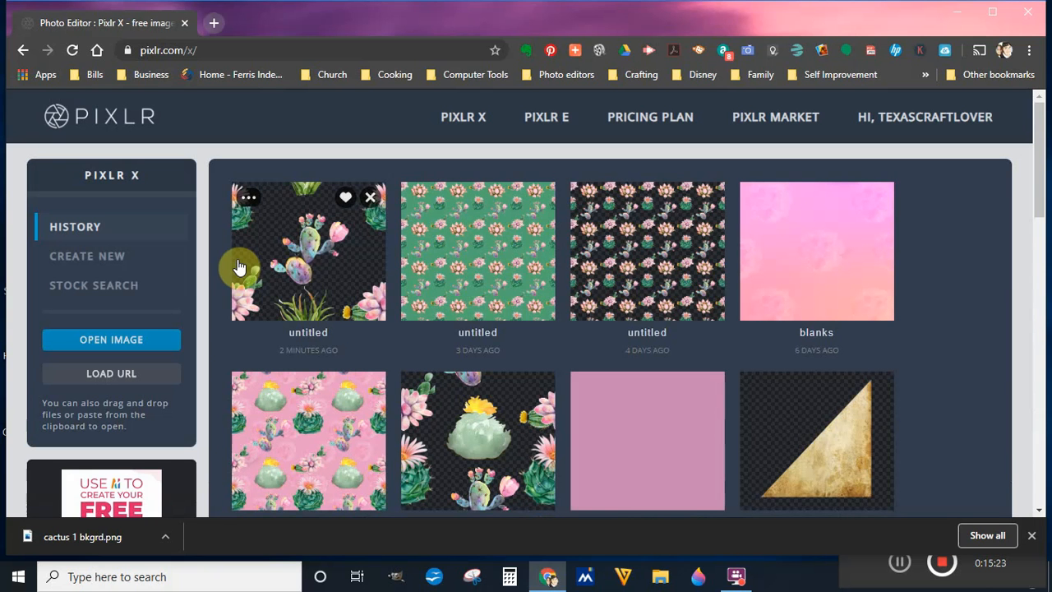
{"action": "left_click", "coordinate": [322, 287]}
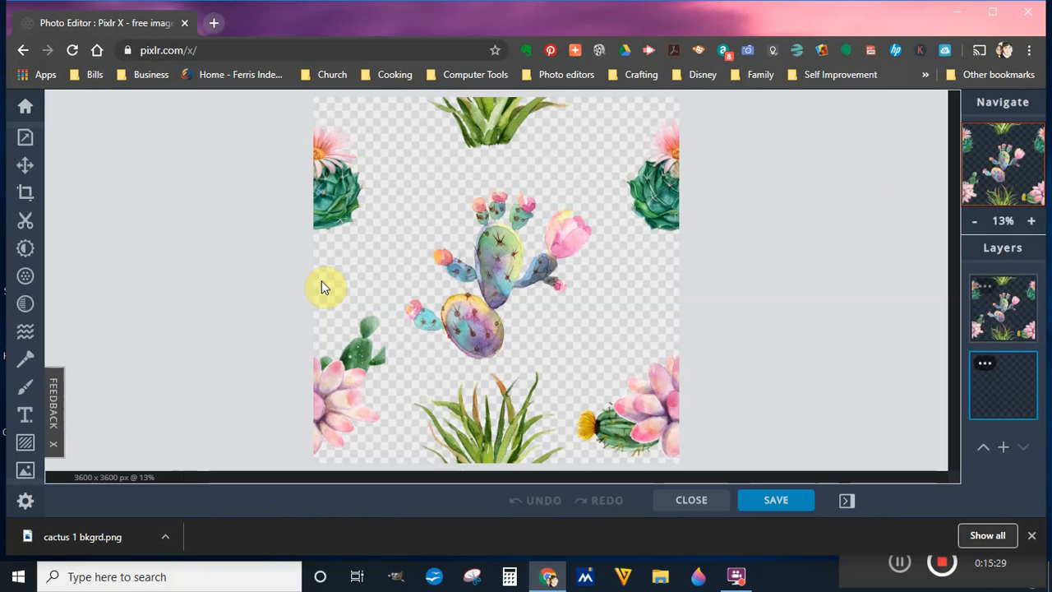
{"action": "left_click", "coordinate": [985, 290]}
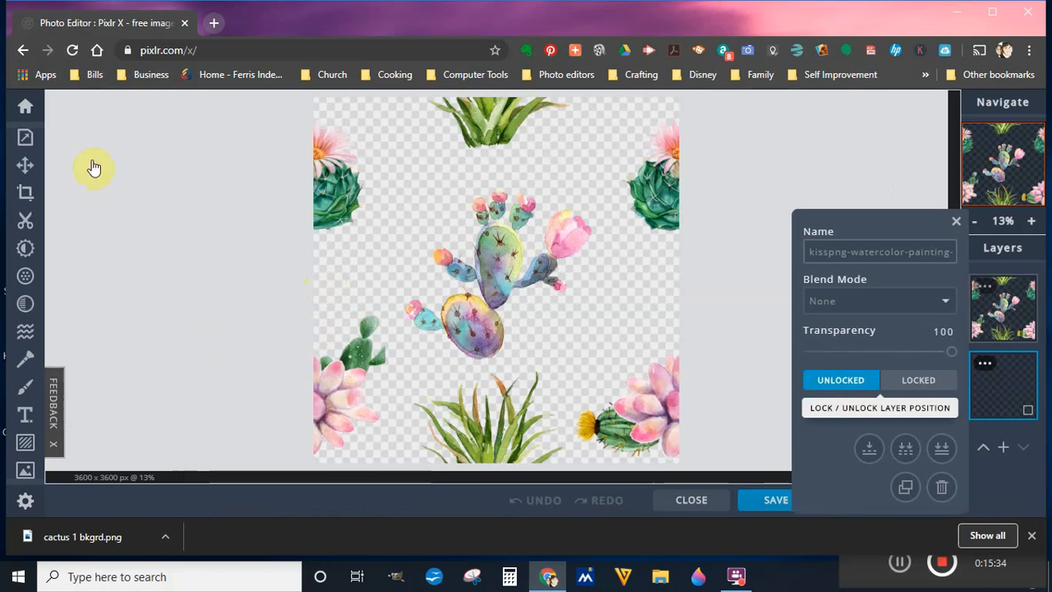
{"action": "left_click", "coordinate": [25, 142]}
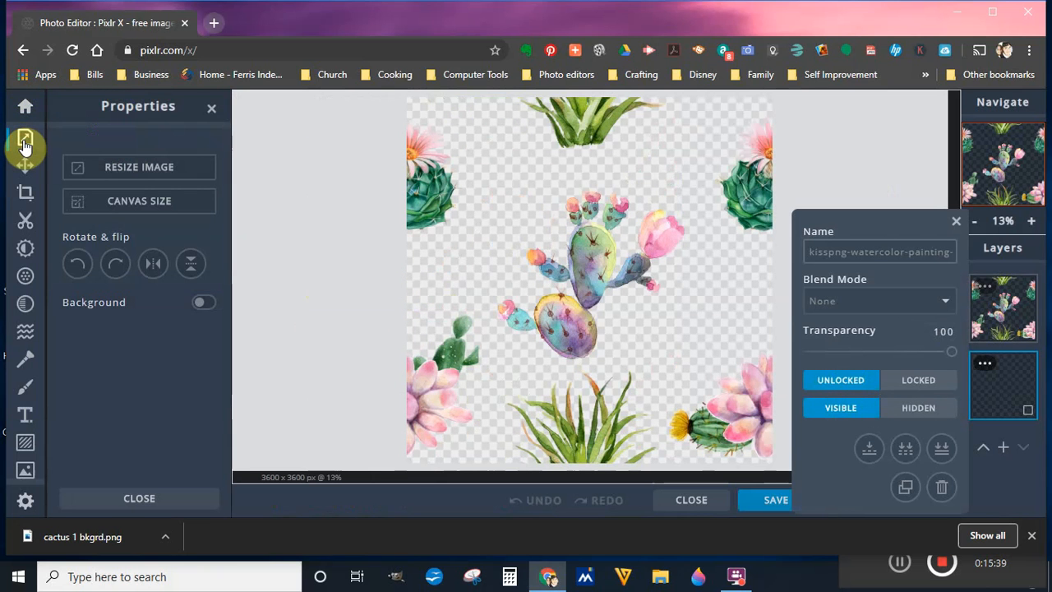
{"action": "left_click", "coordinate": [168, 173]}
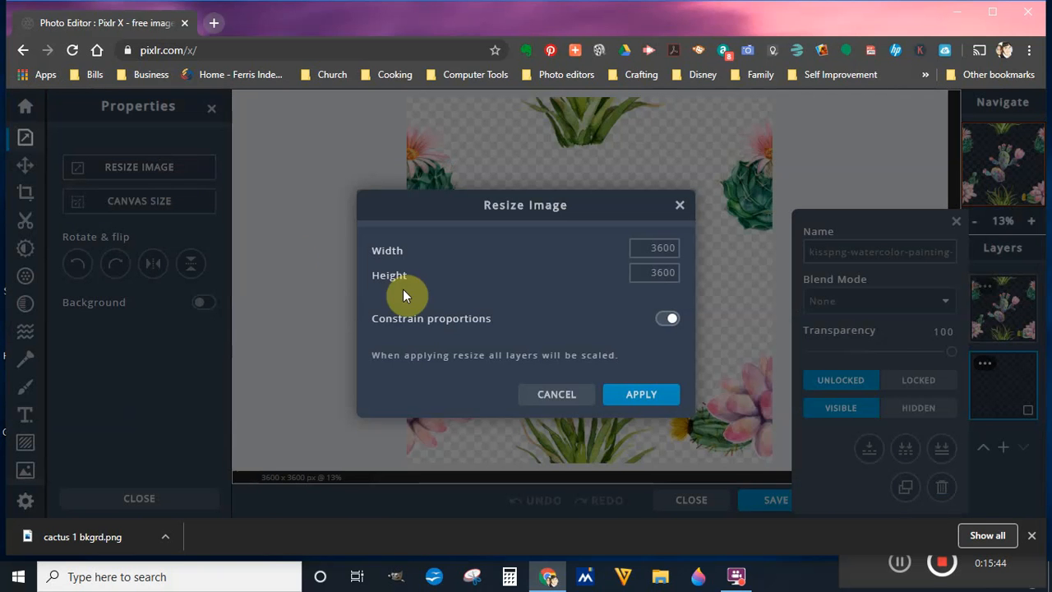
{"action": "left_click", "coordinate": [557, 394]}
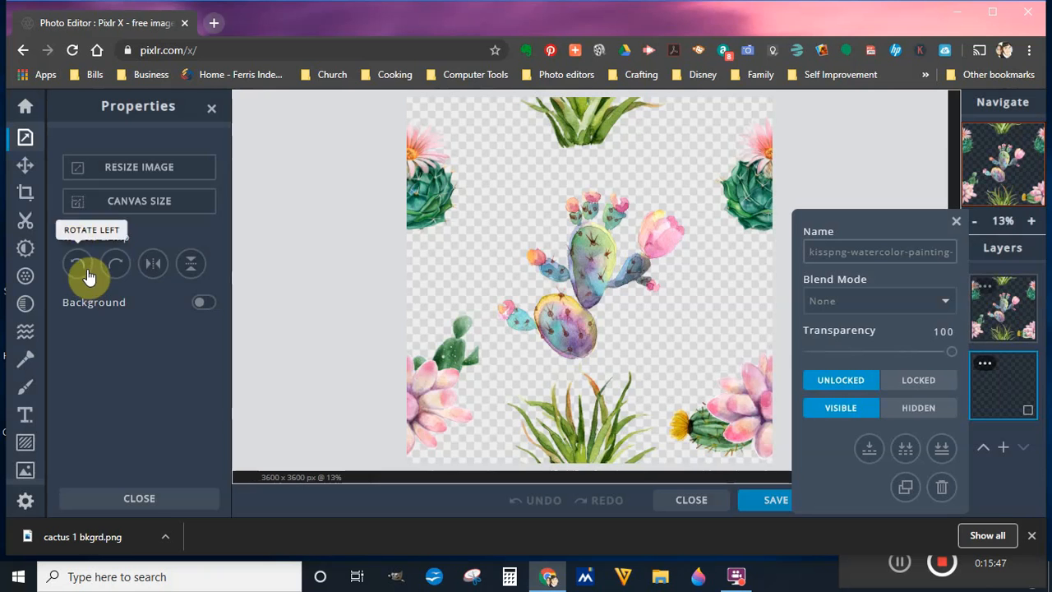
Set the merged plant layer's width to 1800 px with its aspect locked, and turn off the aspect lock
{"action": "left_click", "coordinate": [25, 173]}
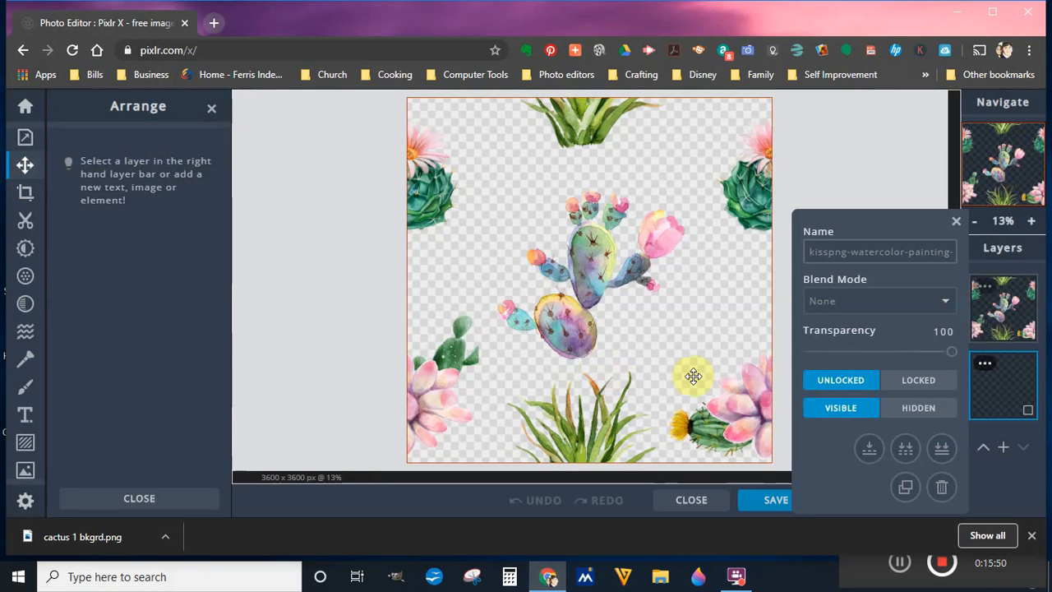
{"action": "left_click", "coordinate": [957, 225]}
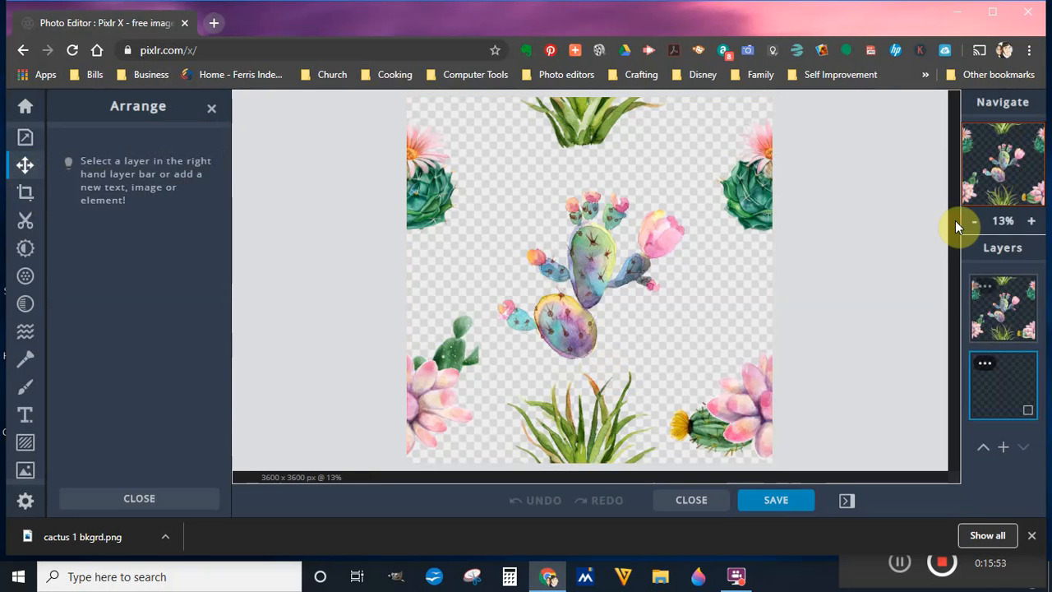
{"action": "left_click", "coordinate": [1011, 315]}
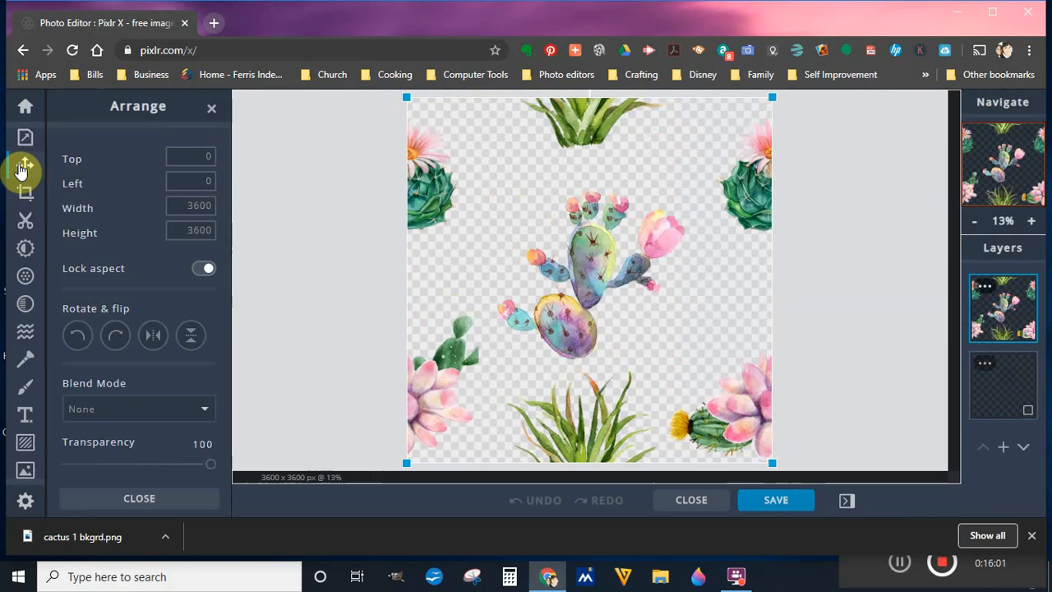
{"action": "left_click", "coordinate": [183, 207]}
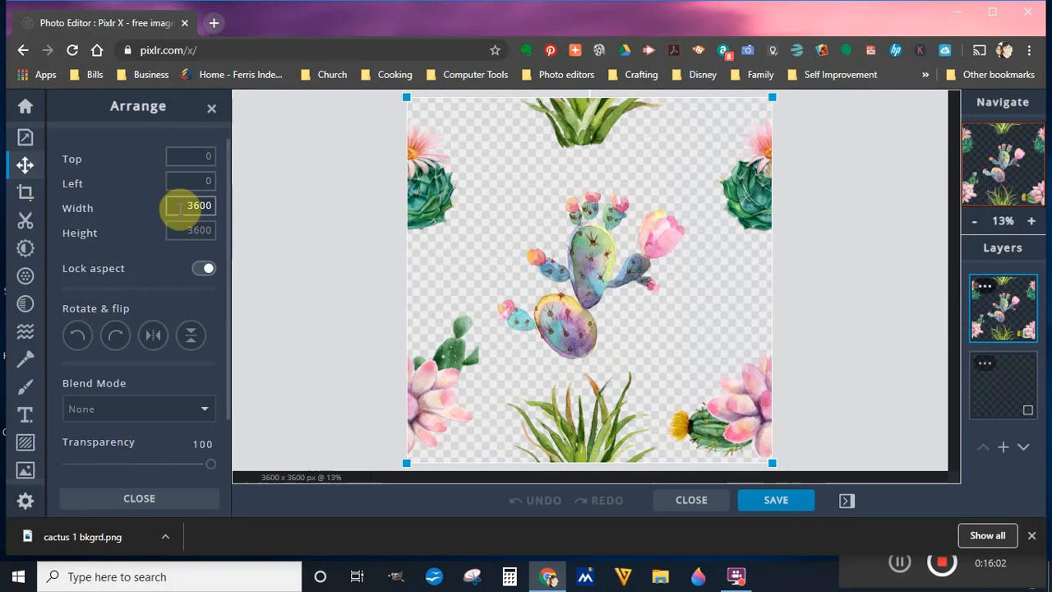
{"action": "left_click_drag", "start_coordinate": [181, 206], "coordinate": [228, 209]}
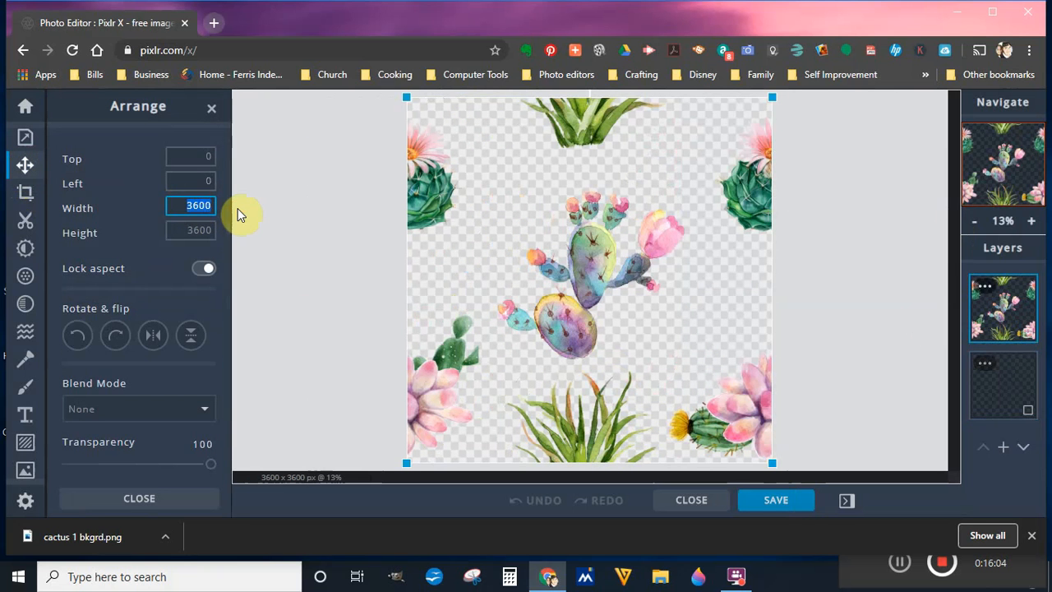
{"action": "type", "text": "180"}
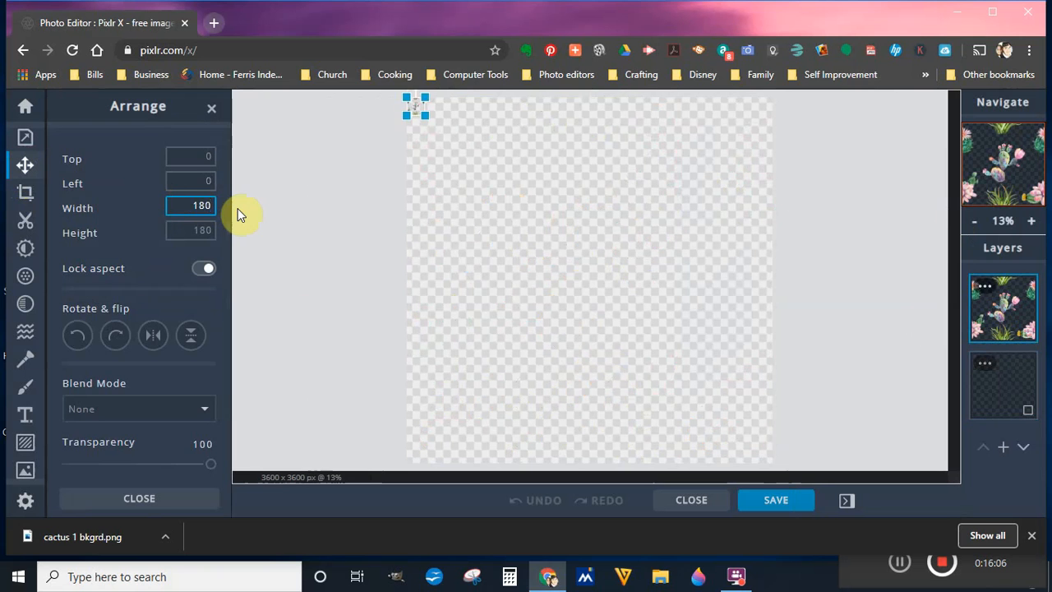
{"action": "type", "text": "0"}
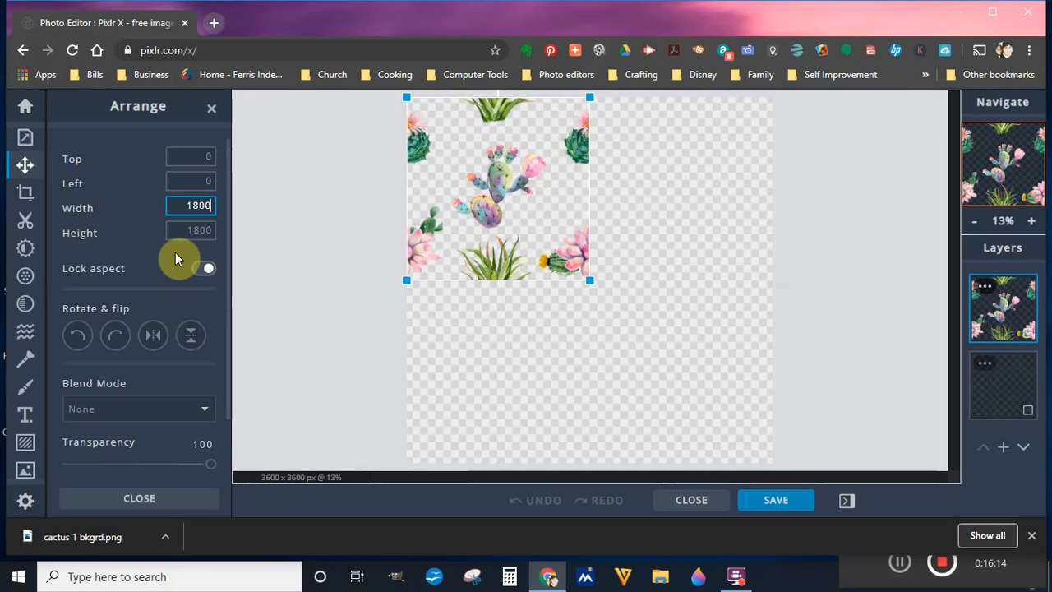
{"action": "left_click", "coordinate": [211, 272]}
{"action": "left_click", "coordinate": [210, 272]}
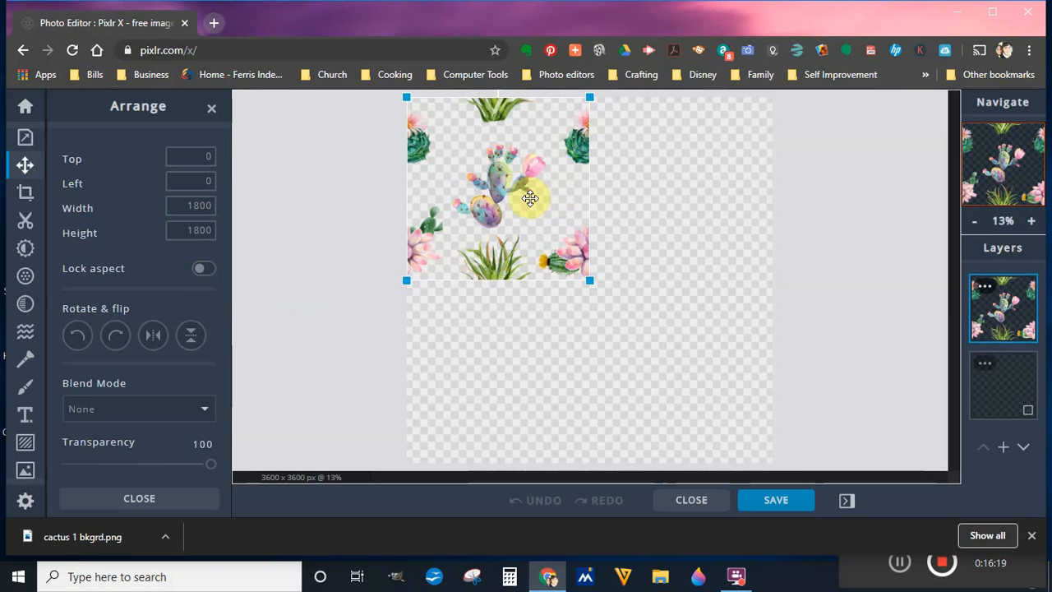
Duplicate the 1800 px pattern tile layer and move the copy into the upper-right quarter at top 0, left 1800
{"action": "left_click", "coordinate": [986, 292]}
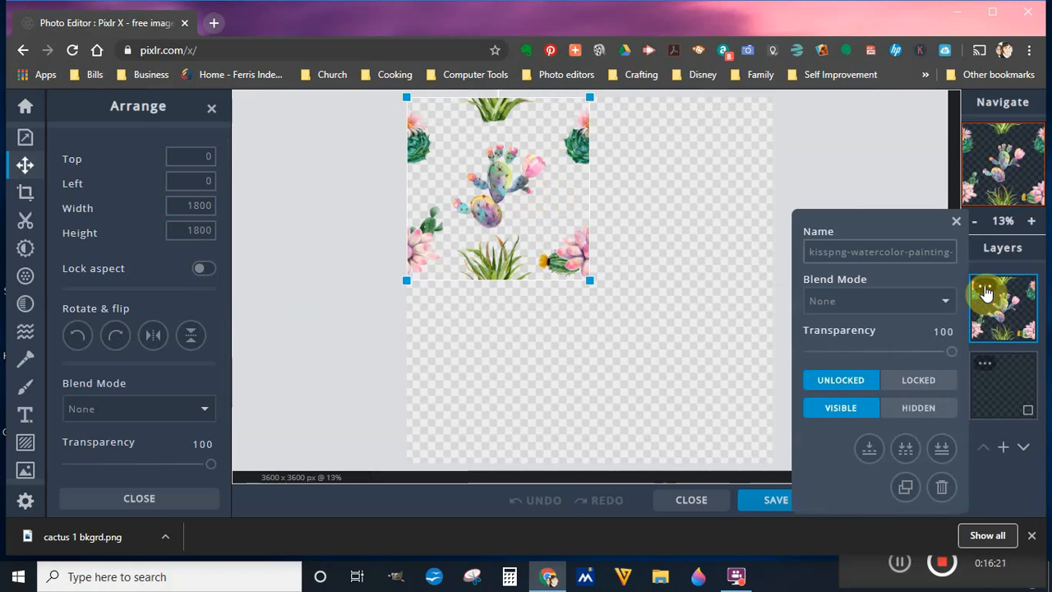
{"action": "left_click", "coordinate": [904, 490]}
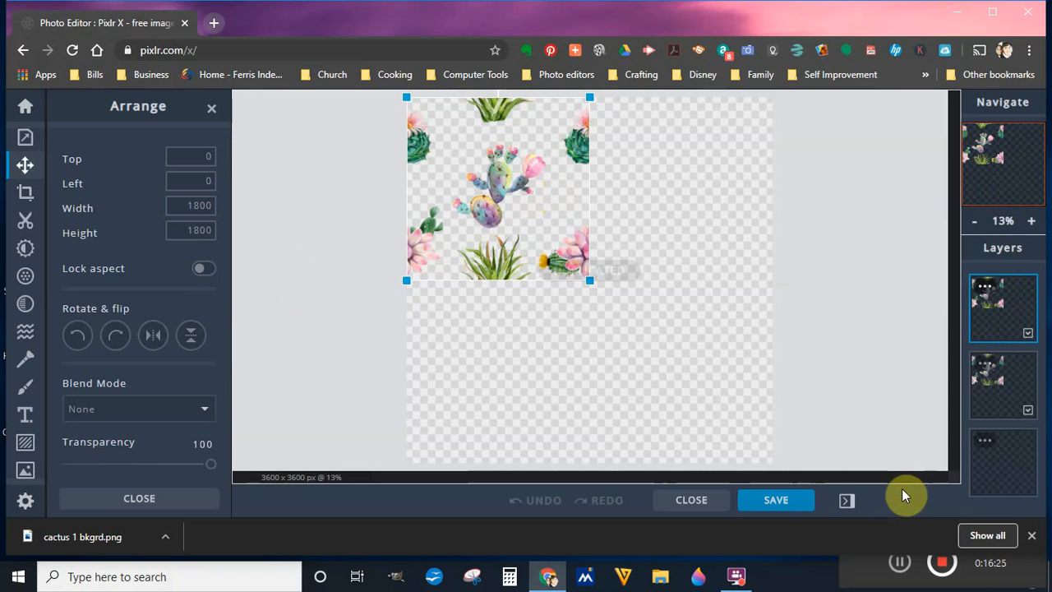
{"action": "left_click_drag", "start_coordinate": [504, 186], "coordinate": [684, 187]}
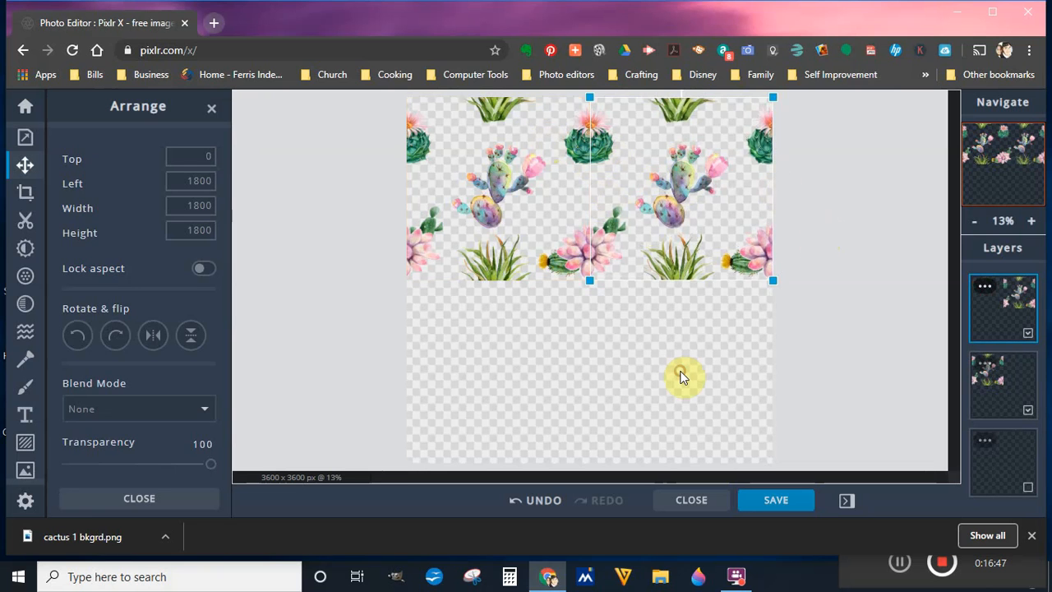
{"action": "left_click", "coordinate": [536, 281]}
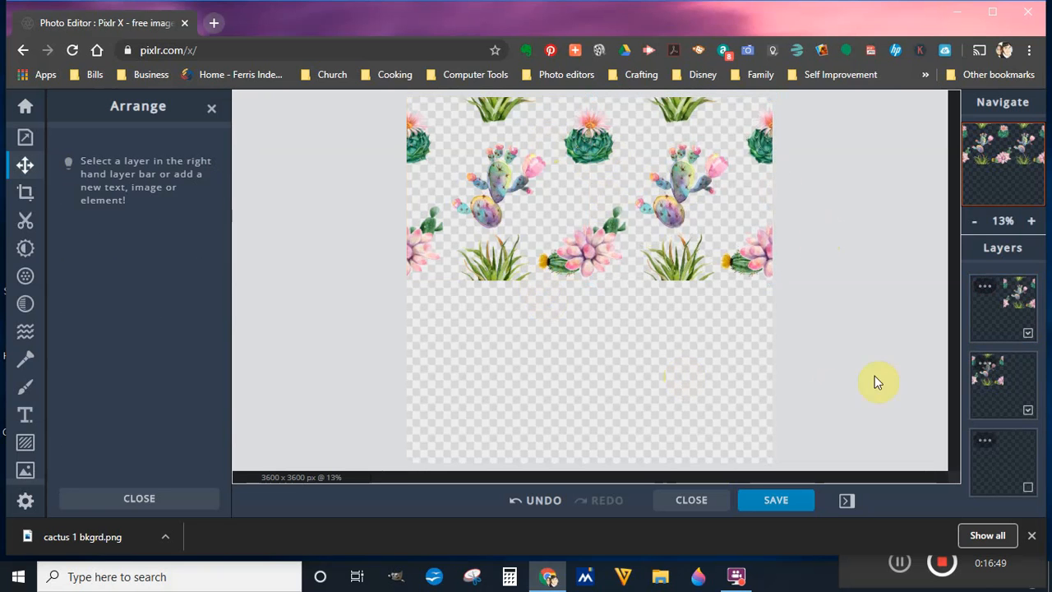
Duplicate the upper-right tile layer and move the copy into the lower-right quarter at top 1800, left 1800
{"action": "left_click", "coordinate": [984, 286]}
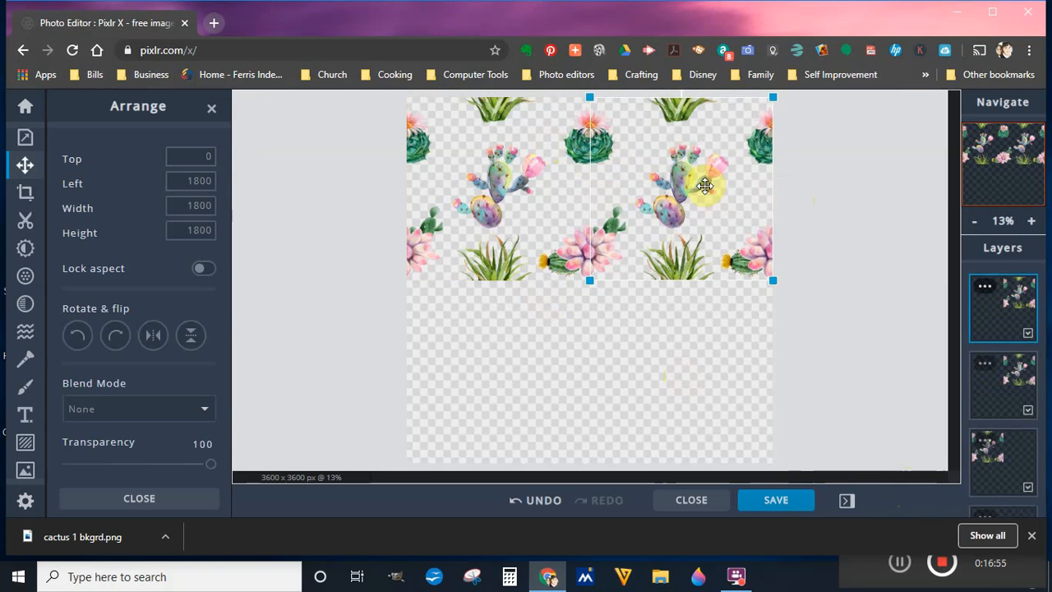
{"action": "left_click_drag", "start_coordinate": [706, 230], "coordinate": [702, 368]}
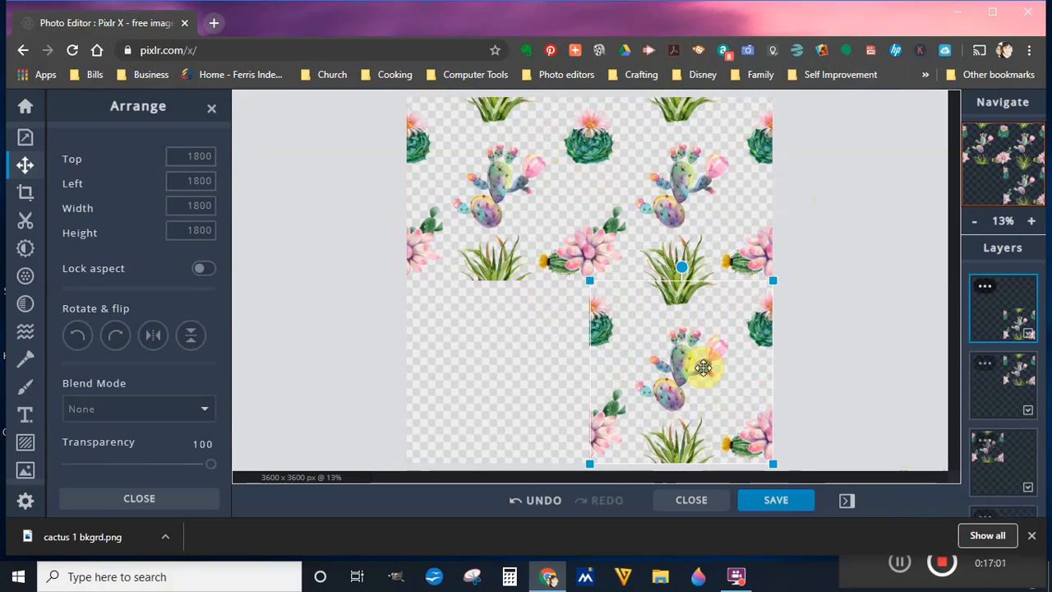
Duplicate the lower-right tile layer, move the copy into the lower-left quarter at top 1800, left 0, and deselect it
{"action": "left_click", "coordinate": [986, 287]}
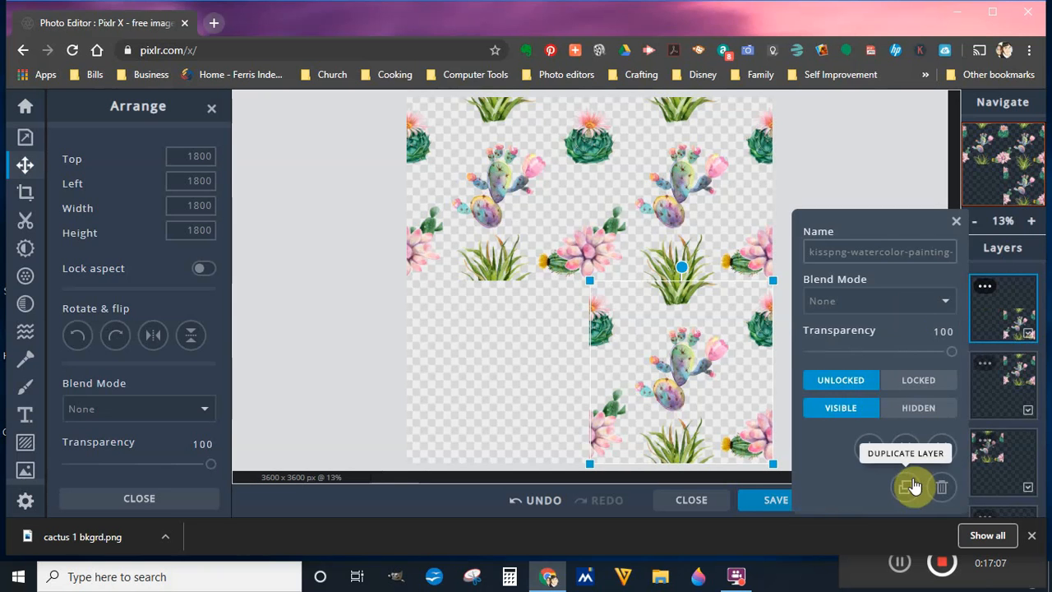
{"action": "left_click", "coordinate": [650, 336]}
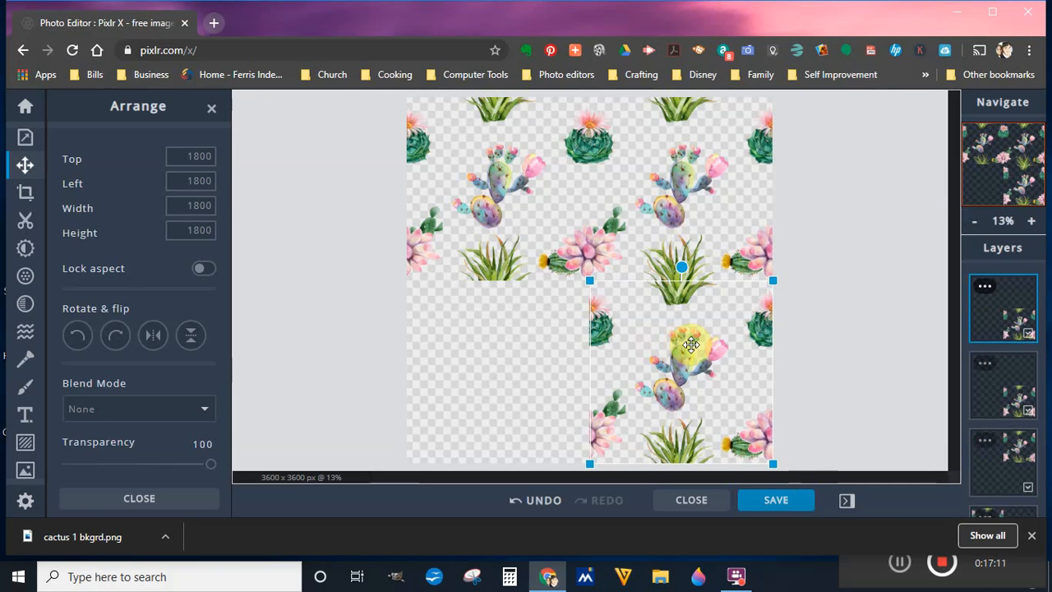
{"action": "left_click_drag", "start_coordinate": [690, 344], "coordinate": [507, 346]}
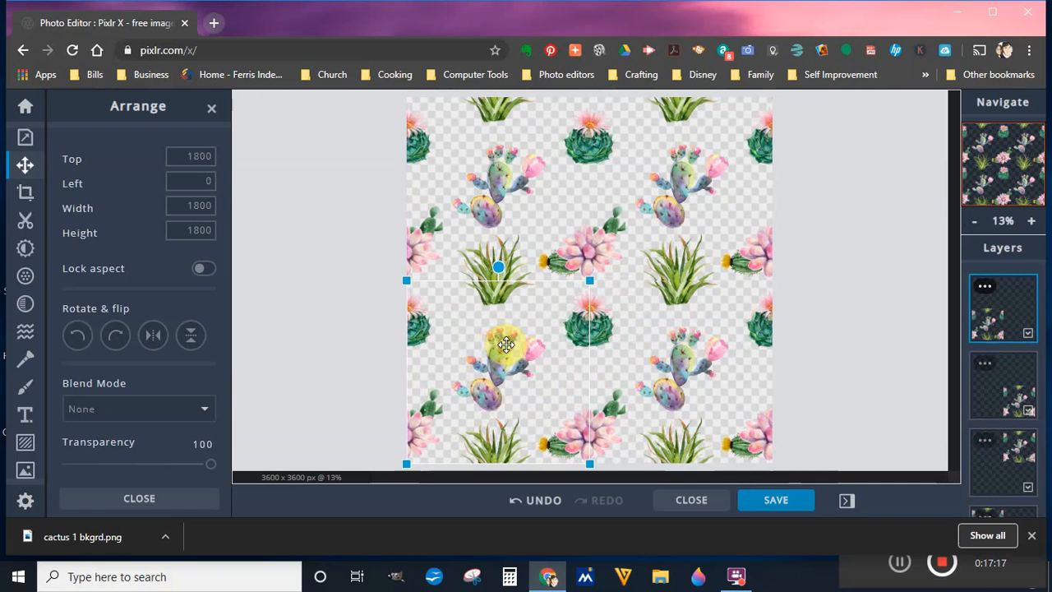
{"action": "left_click", "coordinate": [848, 285]}
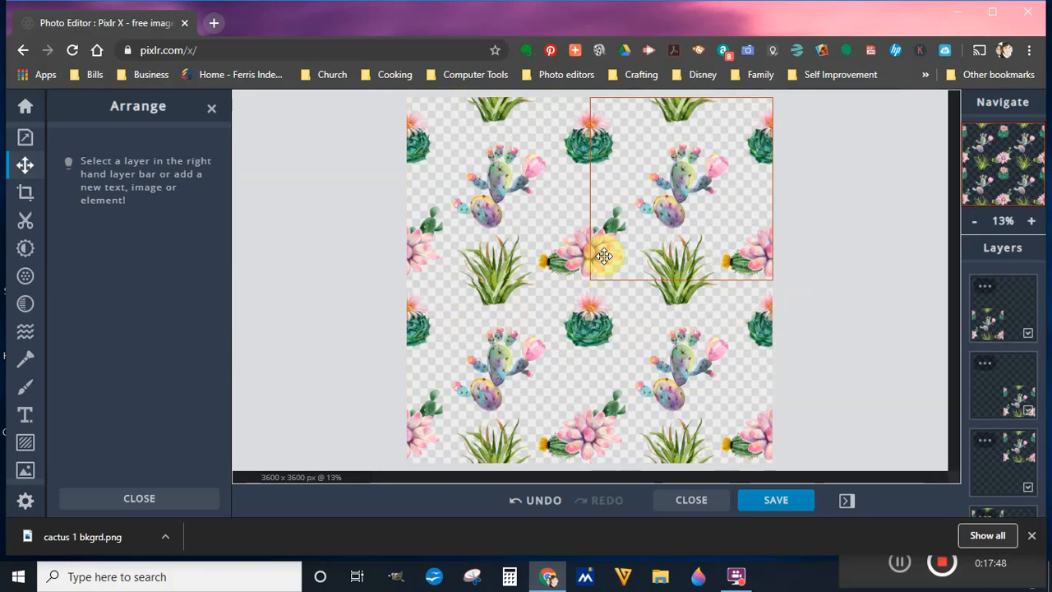
{"action": "left_click", "coordinate": [832, 278]}
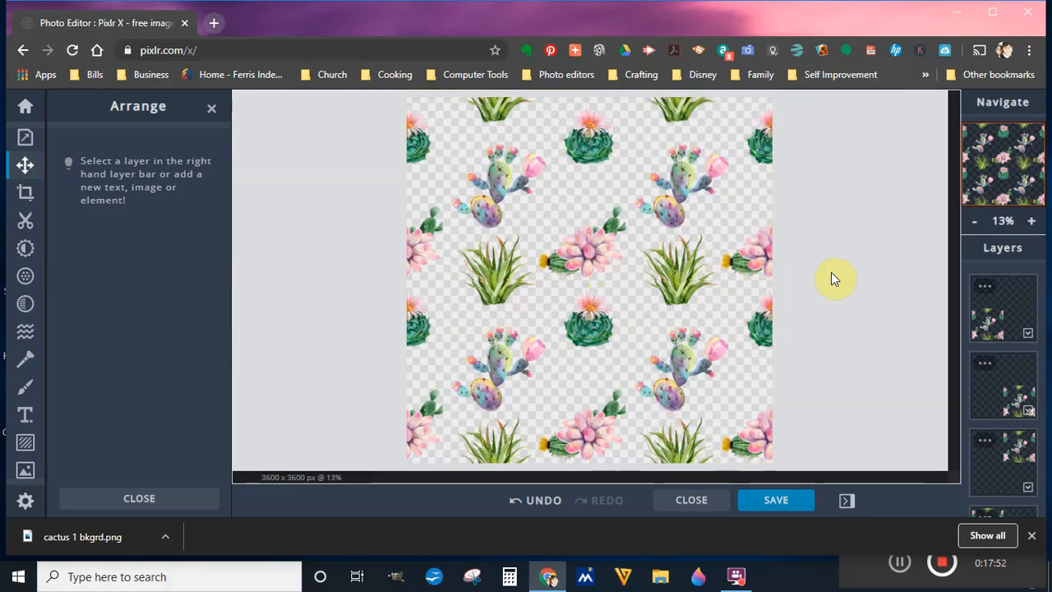
{"action": "left_click", "coordinate": [723, 298]}
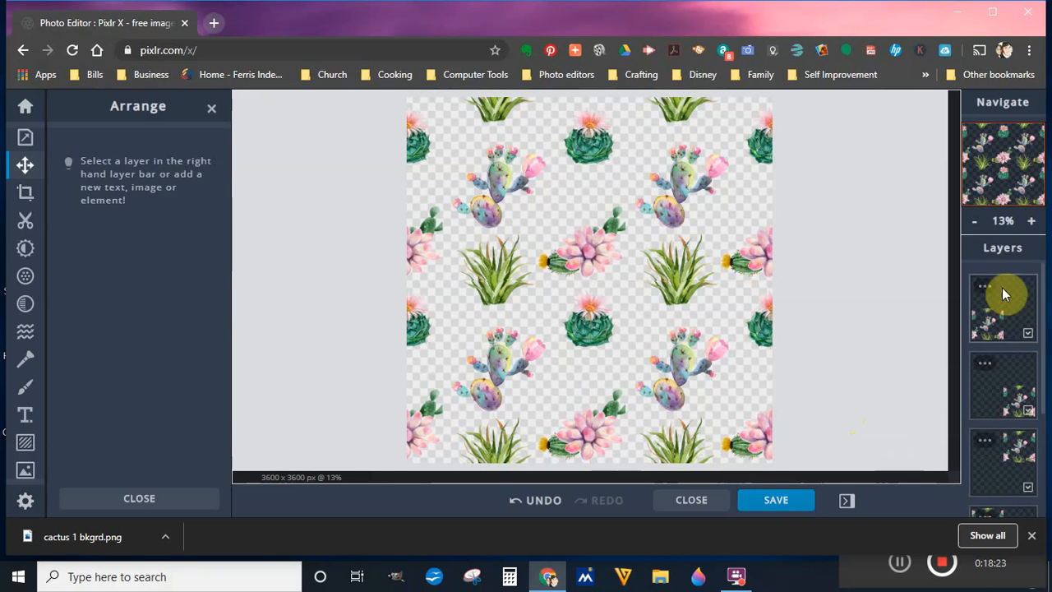
Merge the four visible pattern tile layers into a single layer, leaving out the hidden empty bottom layer
{"action": "left_click_drag", "start_coordinate": [1041, 383], "coordinate": [1043, 512]}
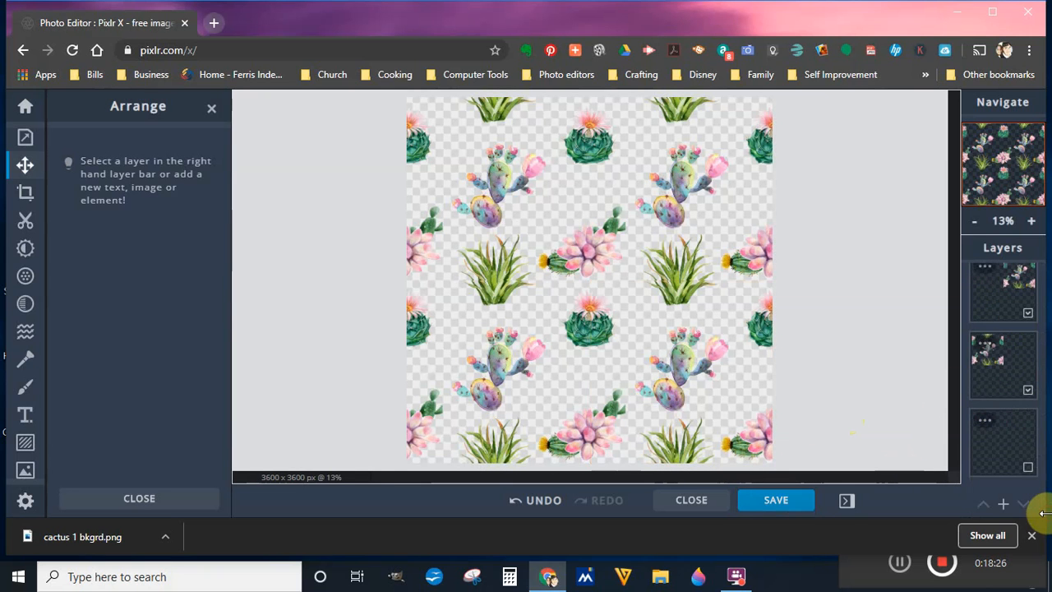
{"action": "left_click", "coordinate": [1027, 470]}
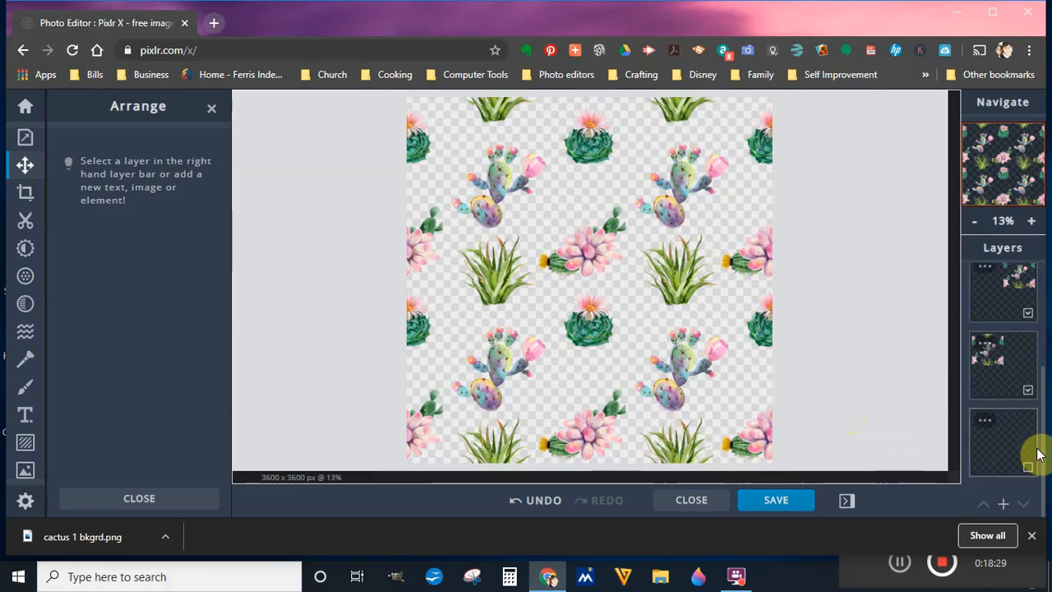
{"action": "left_click_drag", "start_coordinate": [1040, 428], "coordinate": [1040, 329]}
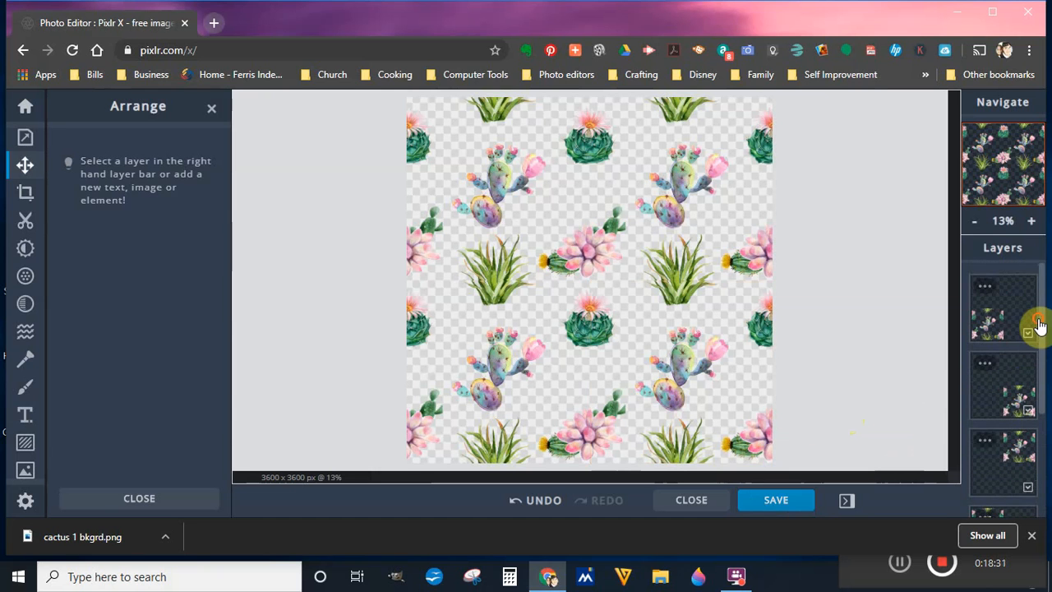
{"action": "left_click", "coordinate": [984, 288]}
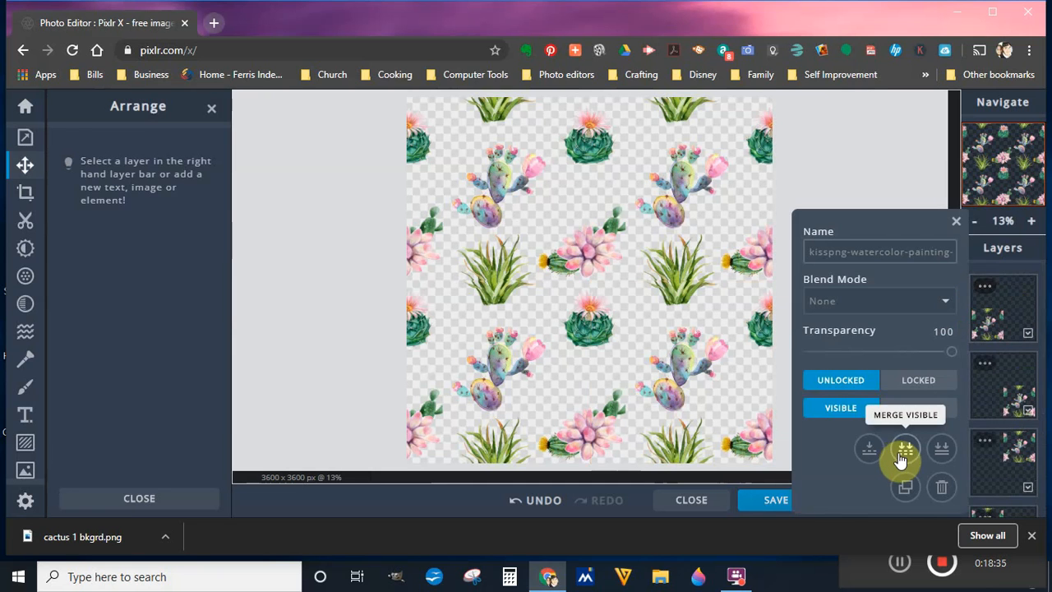
{"action": "left_click", "coordinate": [905, 451]}
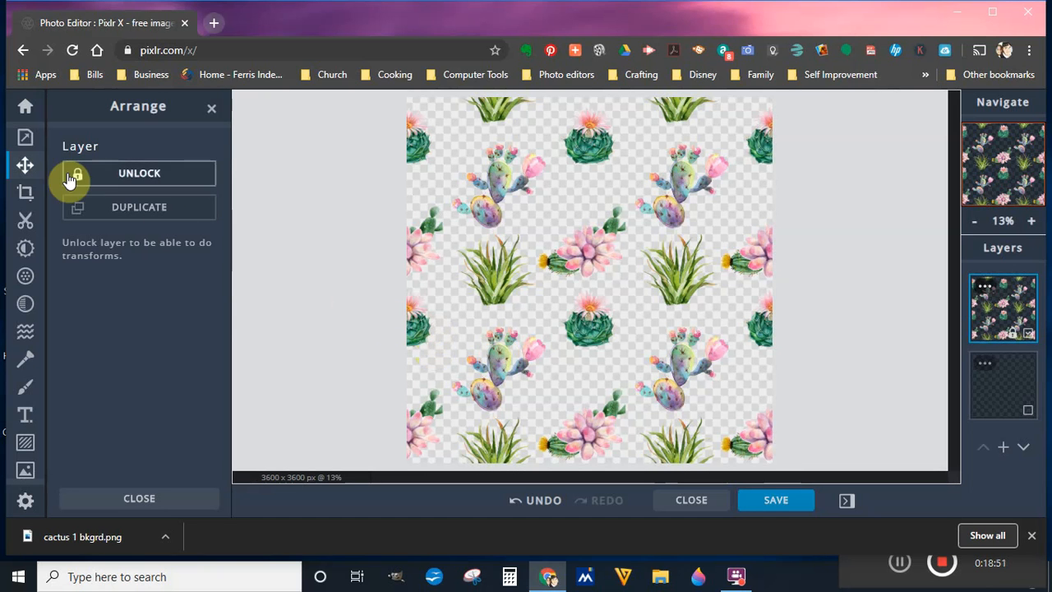
Select the empty bottom layer and try a white canvas background behind the pattern, switching the background off again
{"action": "left_click", "coordinate": [26, 141]}
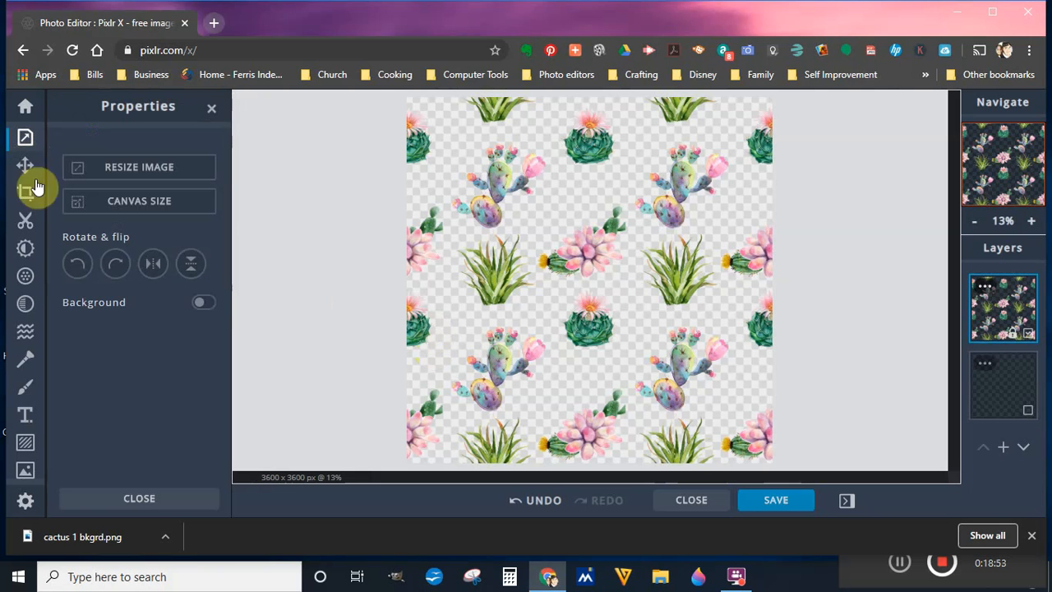
{"action": "left_click", "coordinate": [203, 307]}
{"action": "left_click", "coordinate": [203, 307]}
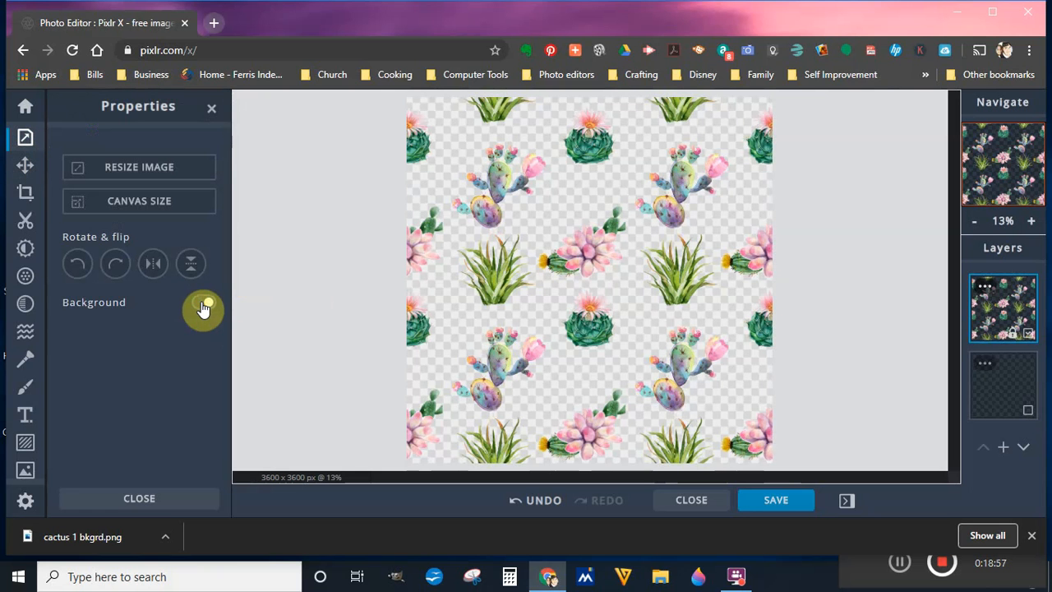
{"action": "left_click", "coordinate": [1010, 394]}
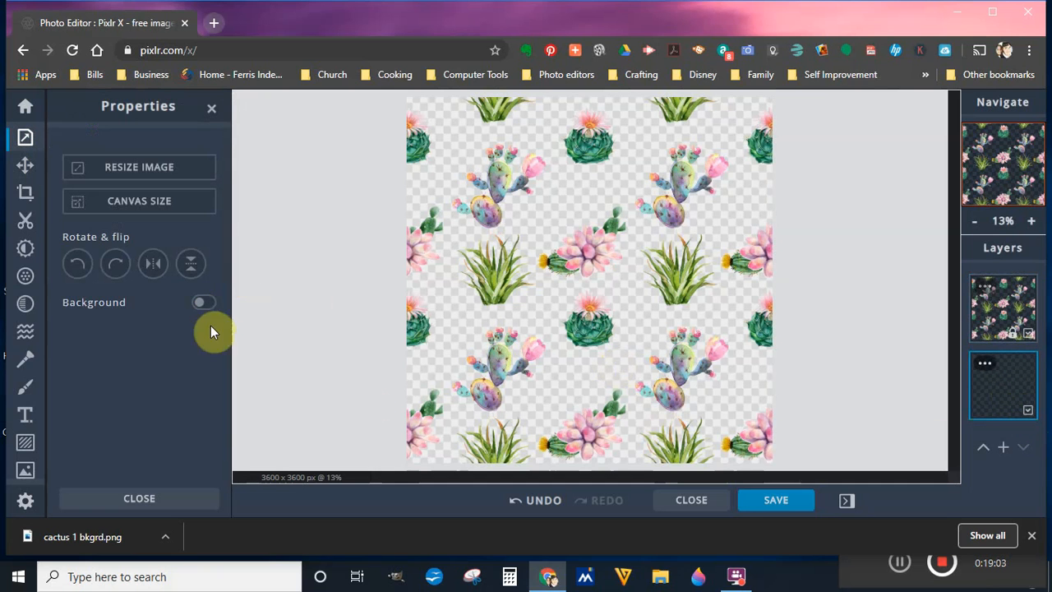
{"action": "left_click", "coordinate": [203, 306]}
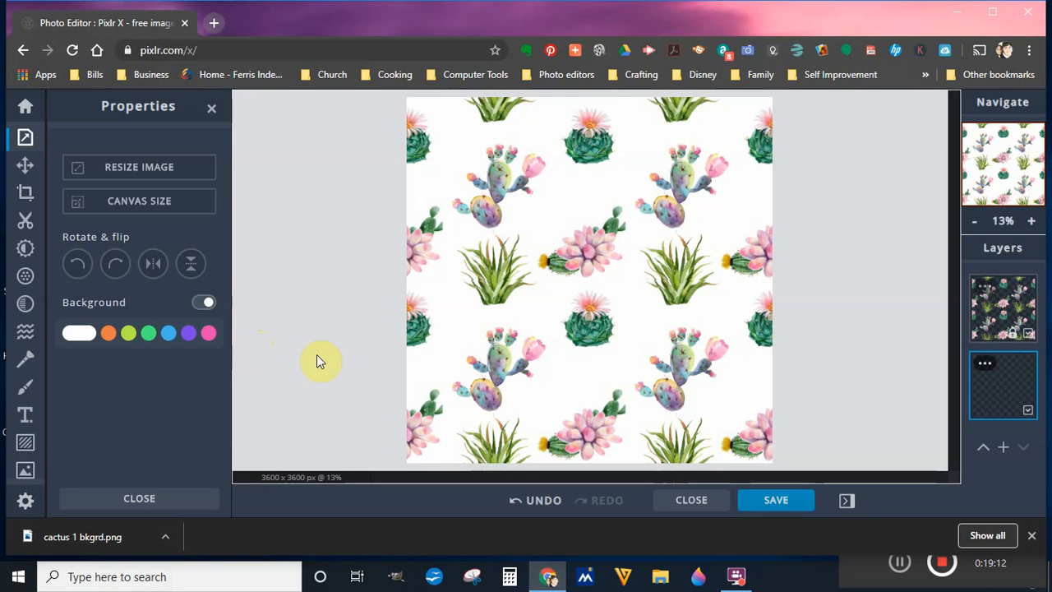
{"action": "left_click", "coordinate": [202, 303]}
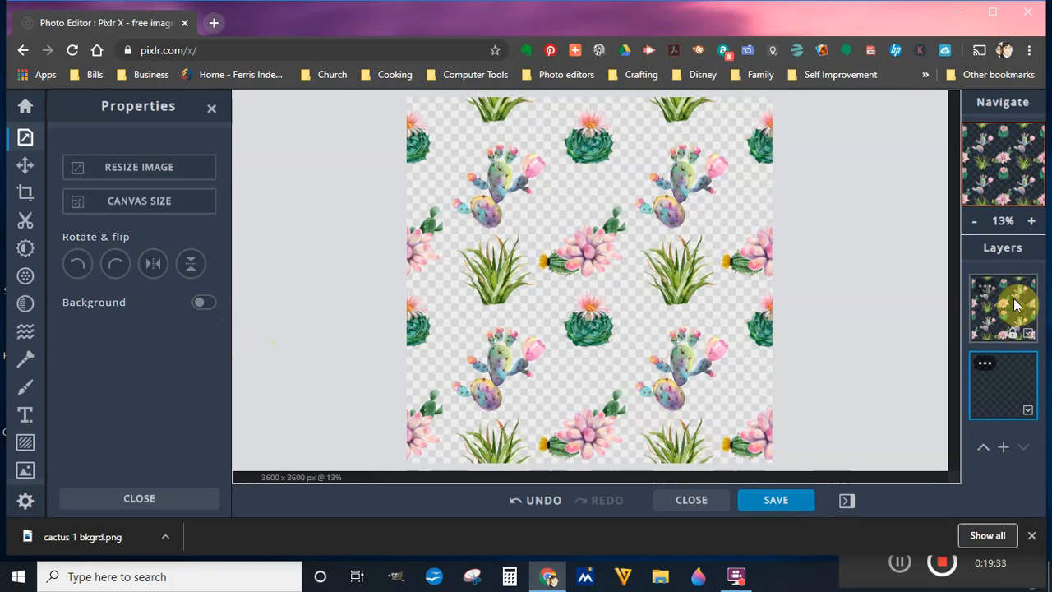
Save the transparent pattern as a PNG named "cactus 2 bckgrd" in the Pixler folder and close the save dialog
{"action": "left_click", "coordinate": [777, 502]}
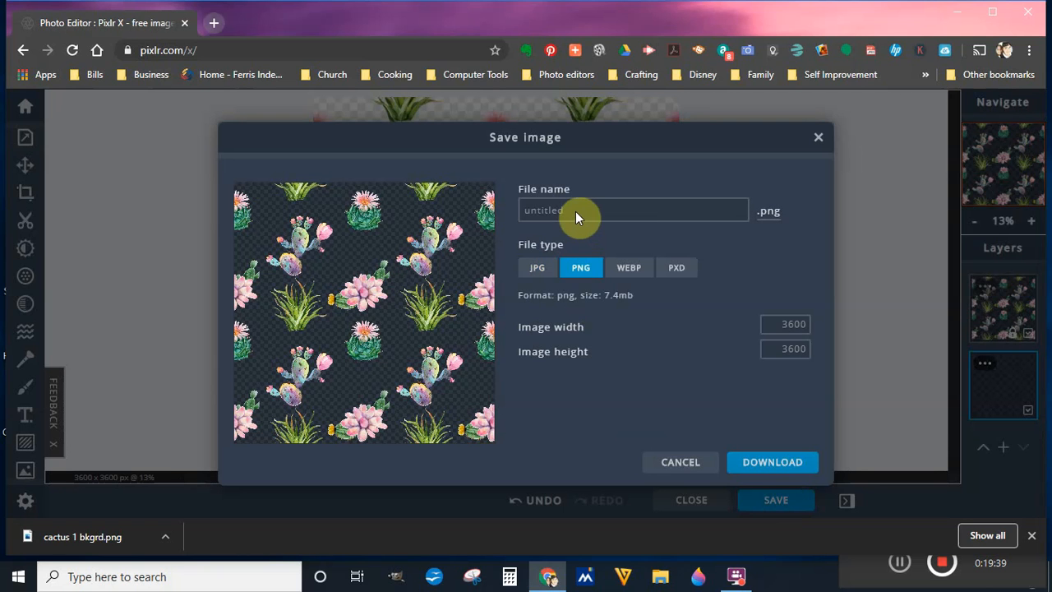
{"action": "left_click", "coordinate": [573, 210]}
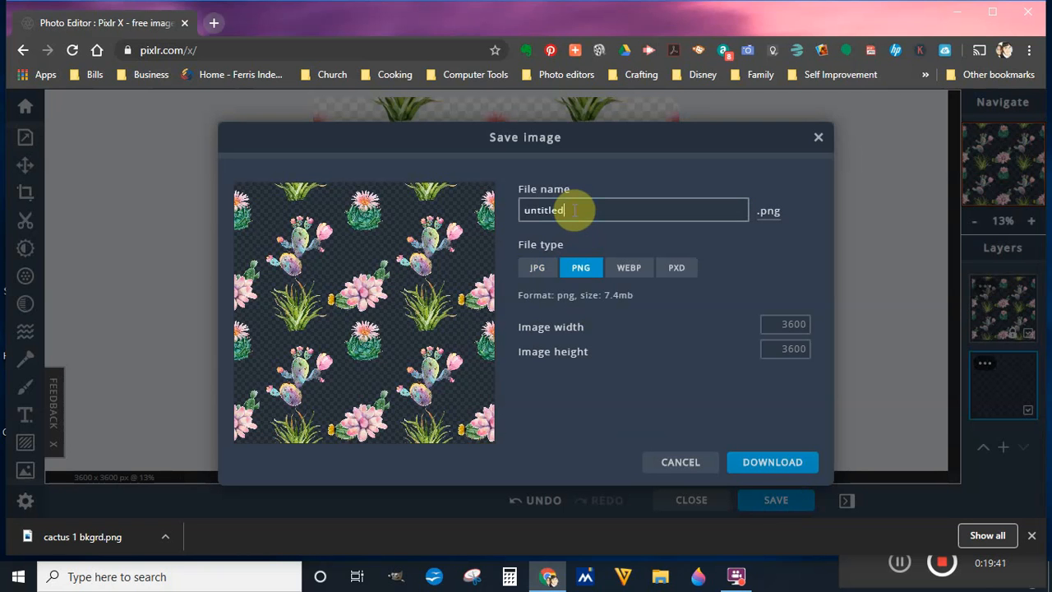
{"action": "left_click_drag", "start_coordinate": [574, 211], "coordinate": [494, 205]}
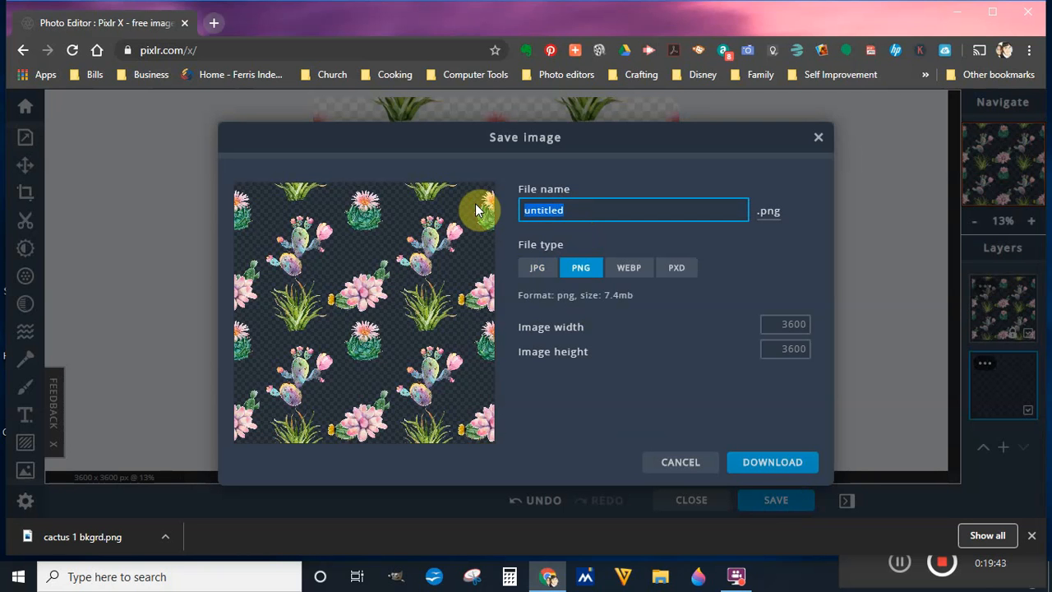
{"action": "type", "text": "cactus 2 "}
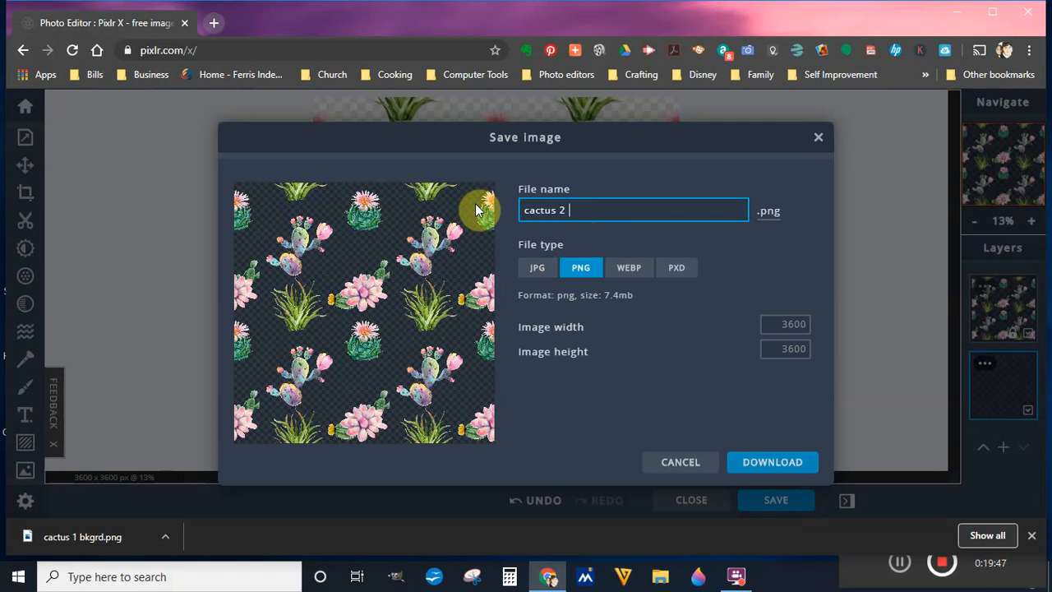
{"action": "type", "text": "ba"}
{"action": "key", "text": "BackSpace"}
{"action": "type", "text": "ckgrd"}
{"action": "left_click", "coordinate": [788, 465]}
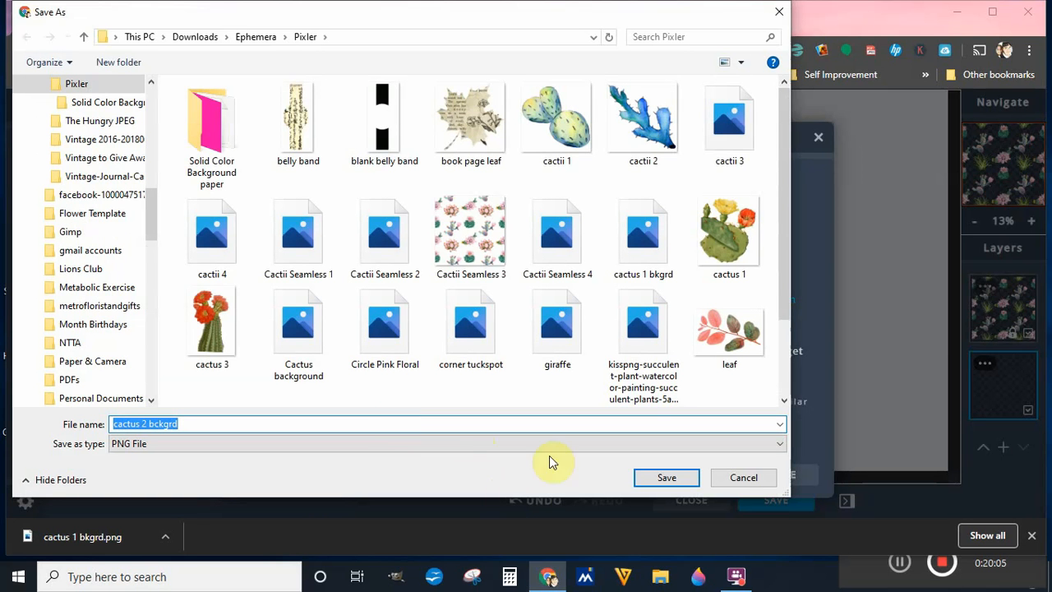
{"action": "left_click", "coordinate": [663, 479]}
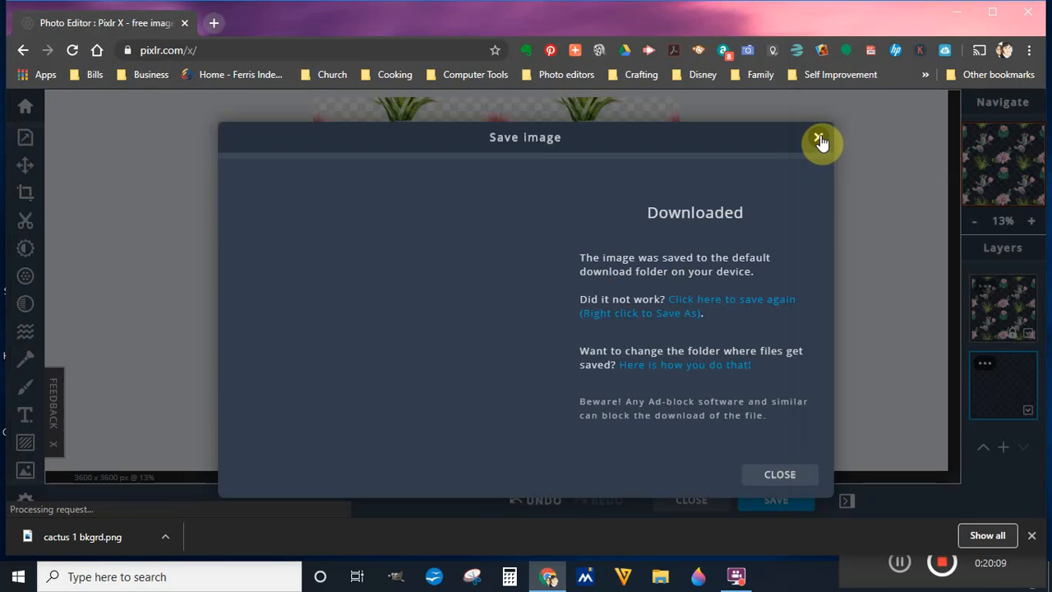
{"action": "left_click", "coordinate": [819, 140]}
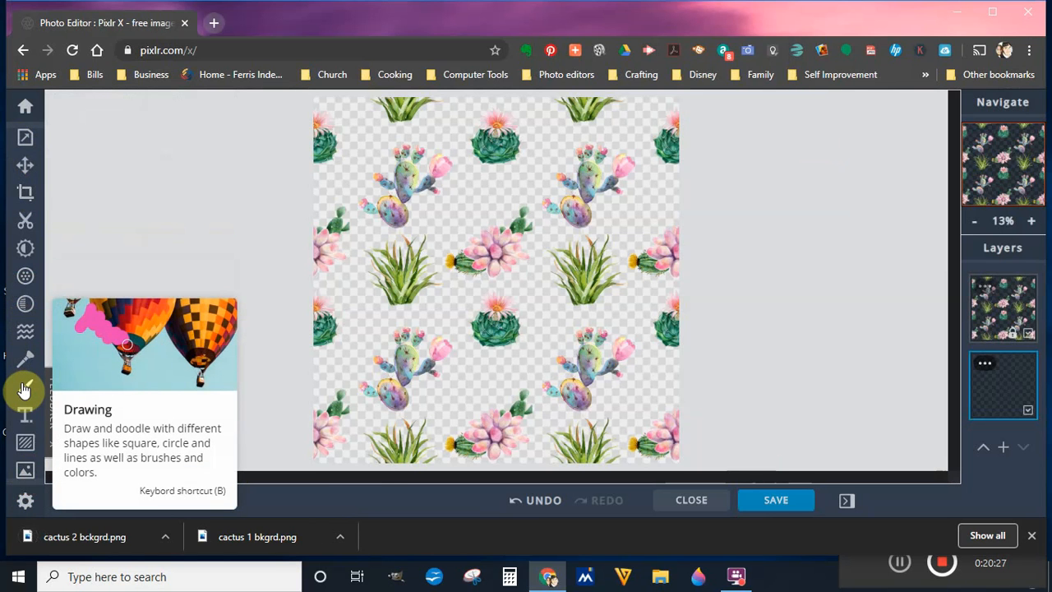
Turn on the canvas background and set its colour to the light pink #FAB4CE sampled from a cactus flower
{"action": "left_click", "coordinate": [26, 142]}
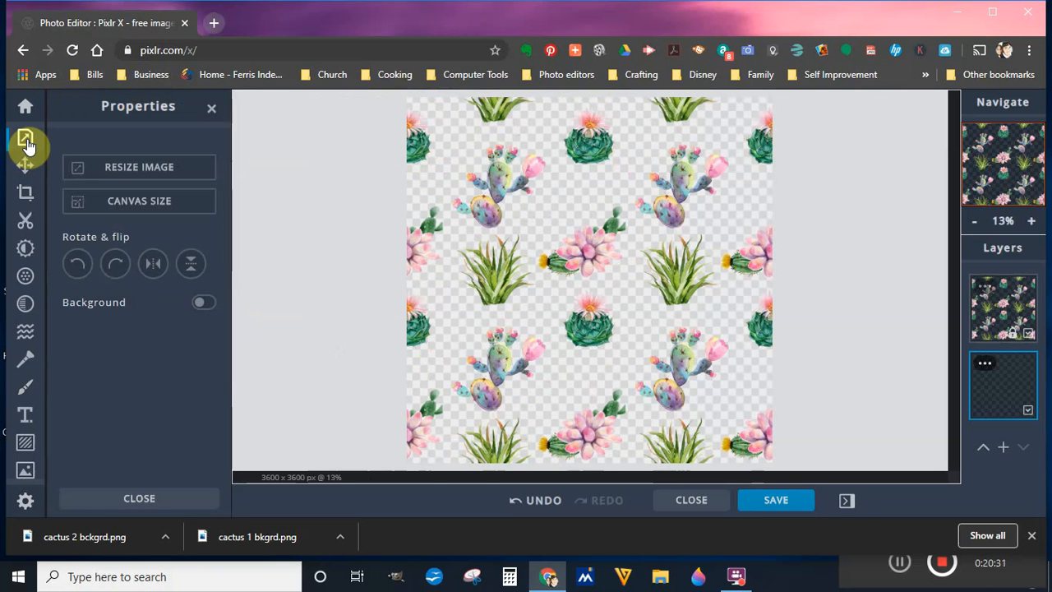
{"action": "left_click", "coordinate": [203, 303]}
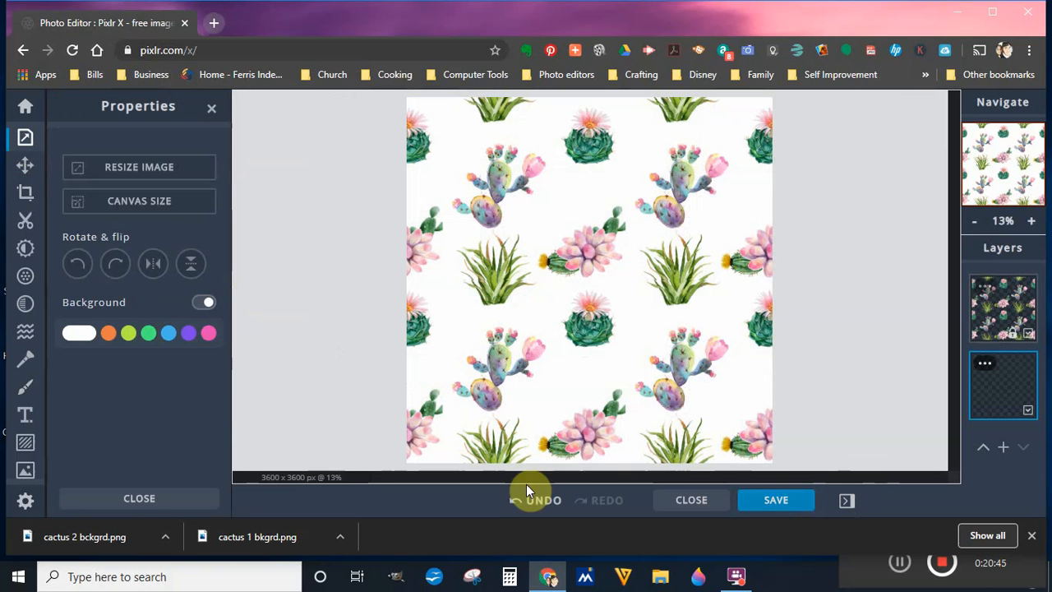
{"action": "left_click", "coordinate": [208, 339]}
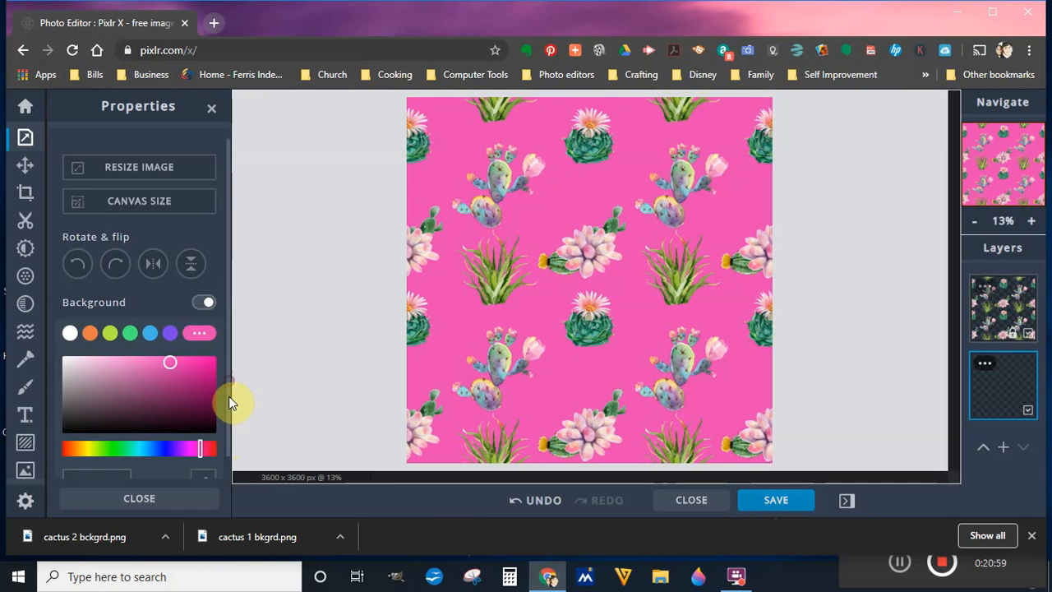
{"action": "scroll", "coordinate": [229, 423], "scroll_direction": "down", "scroll_amount": 1}
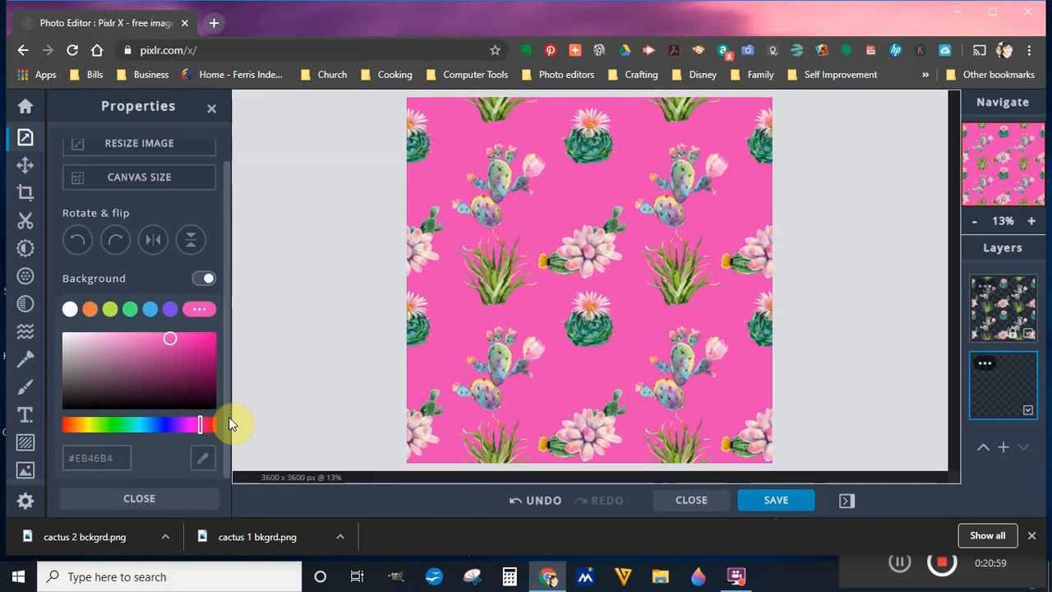
{"action": "left_click", "coordinate": [205, 459]}
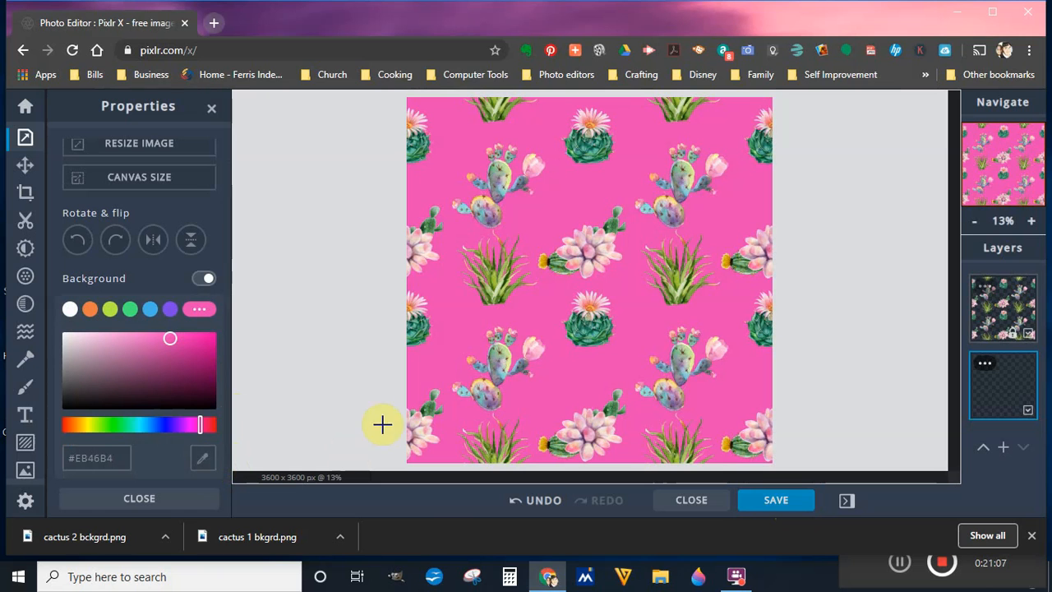
{"action": "left_click", "coordinate": [534, 349]}
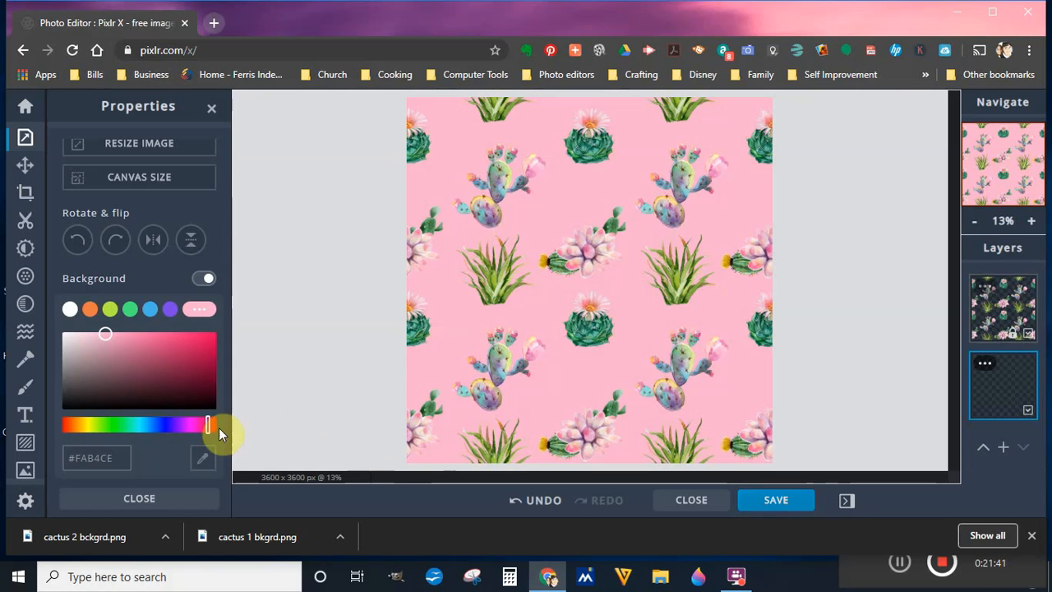
Set the canvas background to the green #79A33E sampled from the leaves of a spiky green succulent
{"action": "left_click", "coordinate": [115, 457]}
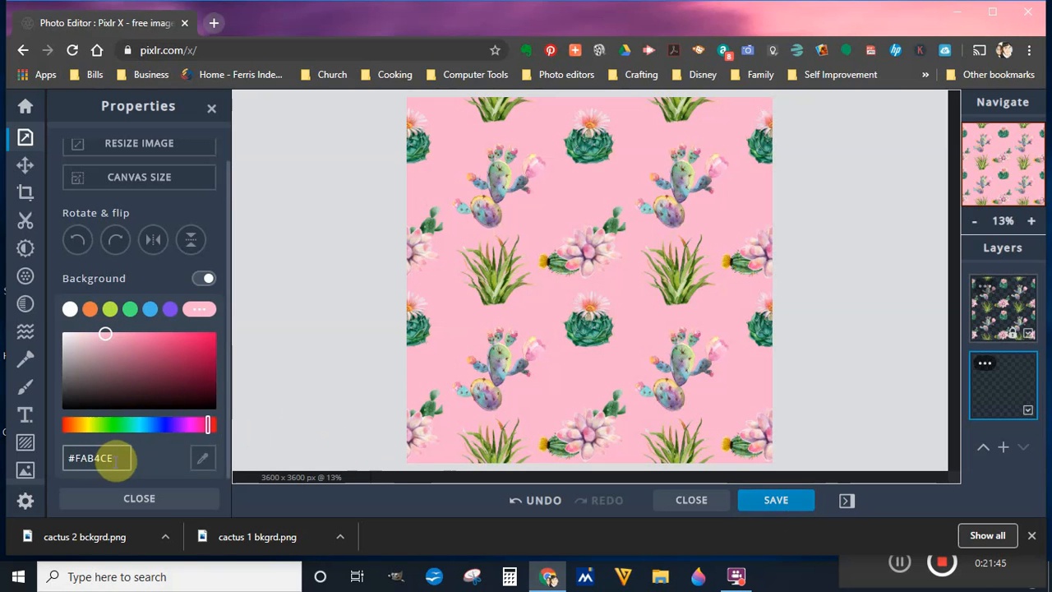
{"action": "left_click_drag", "start_coordinate": [112, 457], "coordinate": [76, 458]}
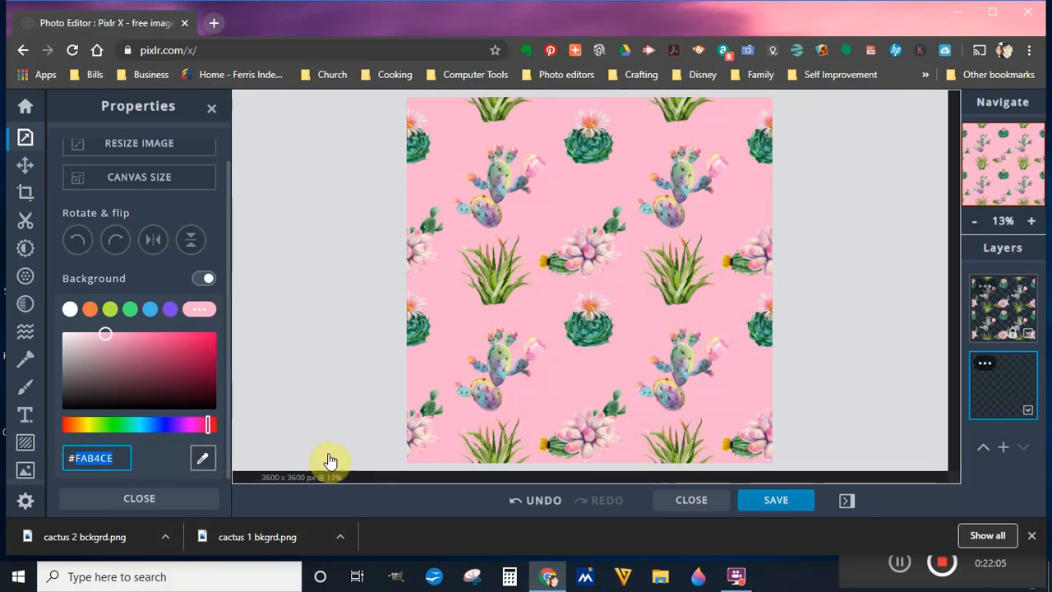
{"action": "left_click", "coordinate": [205, 457]}
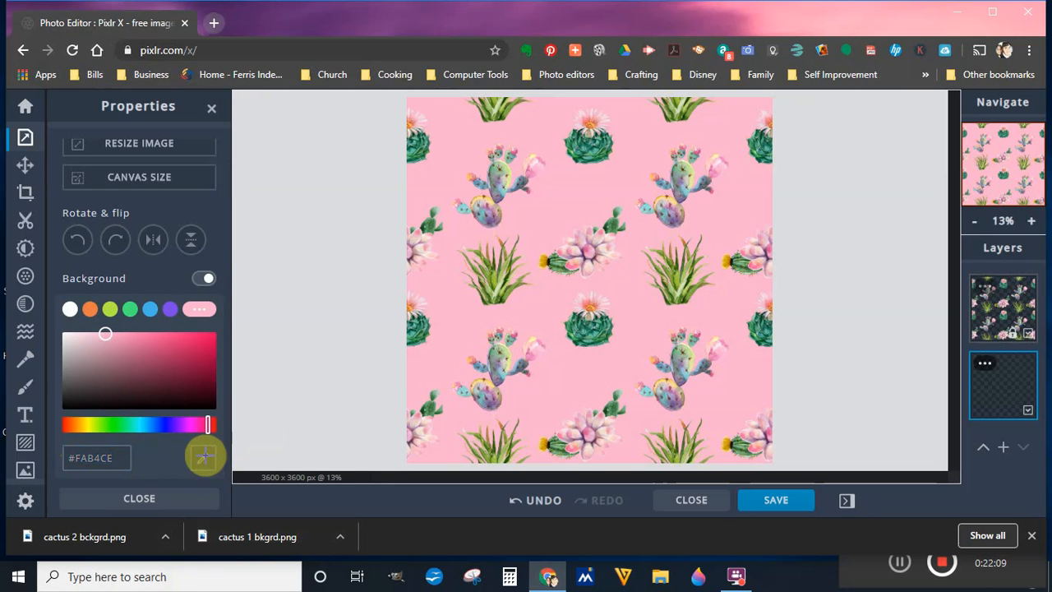
{"action": "left_click", "coordinate": [205, 455]}
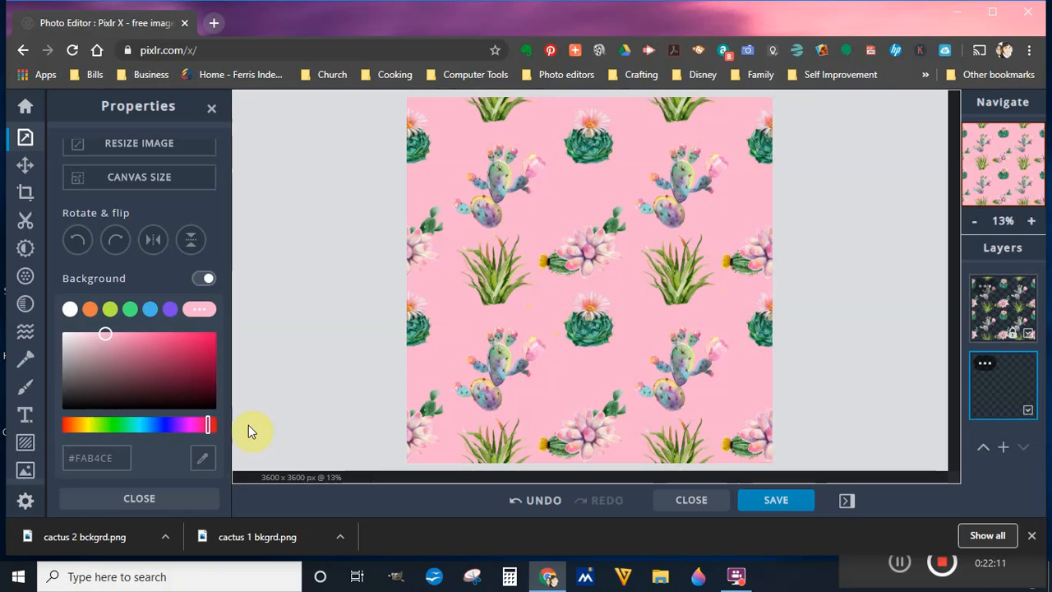
{"action": "left_click", "coordinate": [205, 457]}
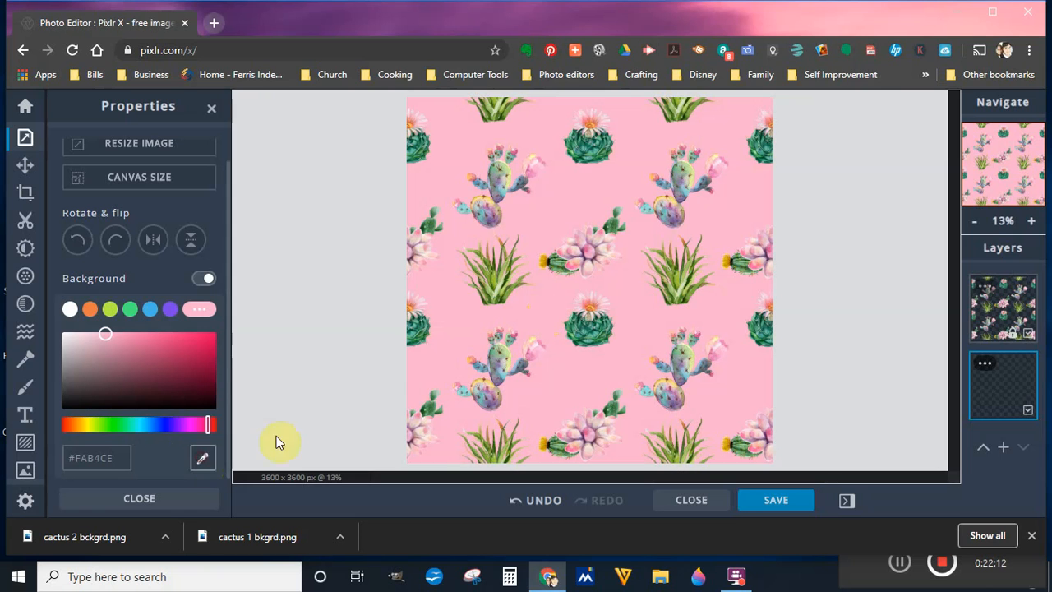
{"action": "left_click", "coordinate": [512, 289]}
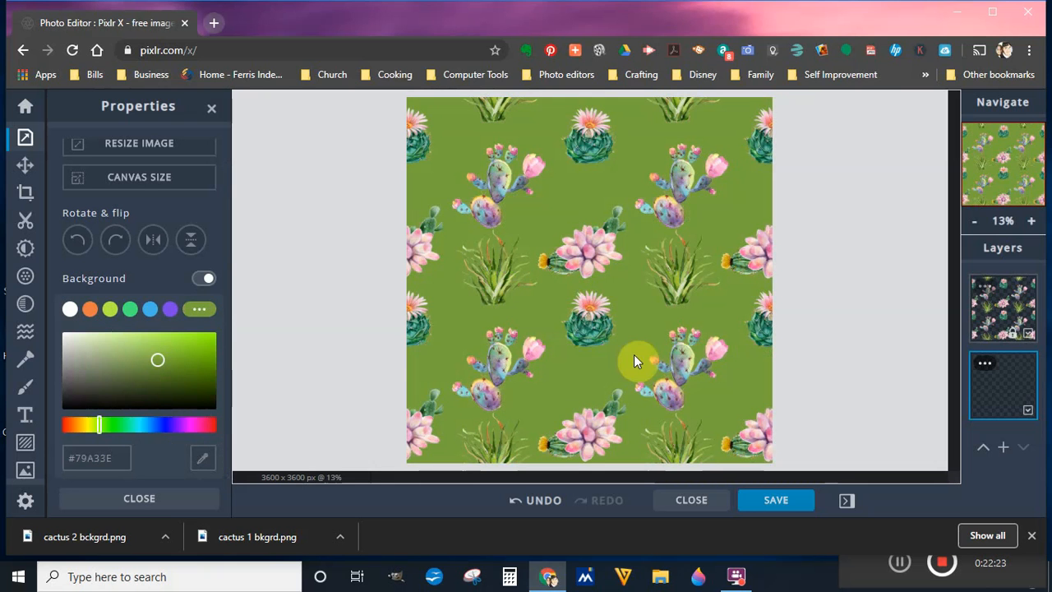
Undo the green canvas background and try the light pink #FAB4CE again with the colour picker
{"action": "left_click", "coordinate": [97, 458]}
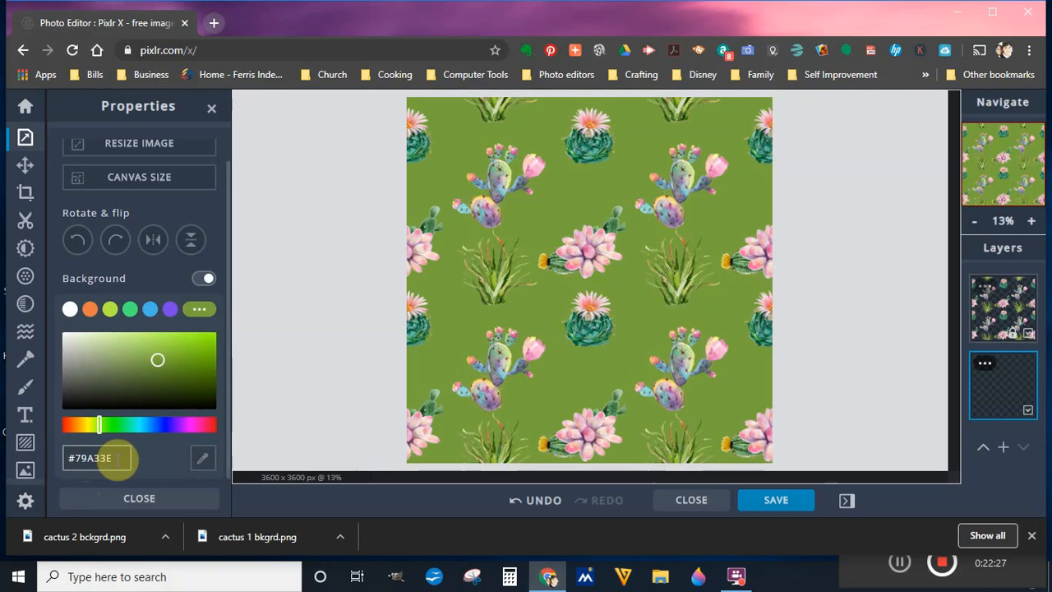
{"action": "left_click", "coordinate": [546, 500]}
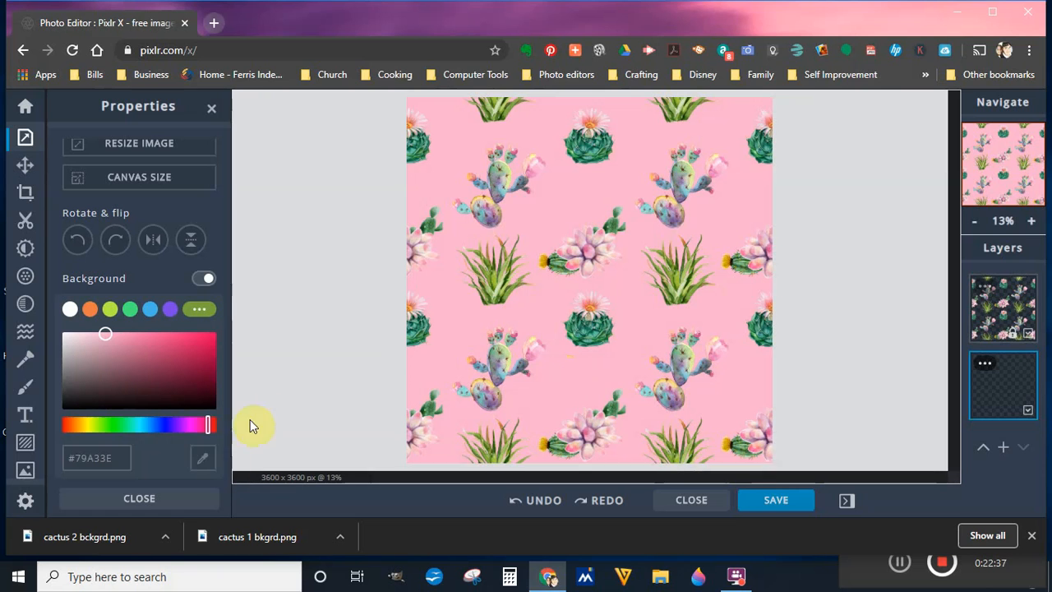
{"action": "left_click", "coordinate": [203, 463]}
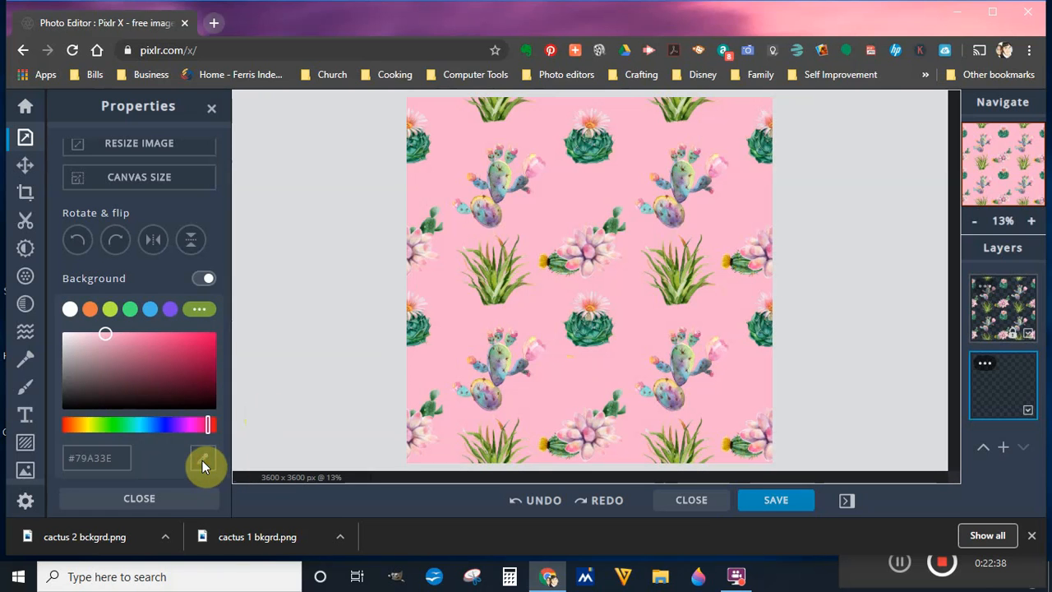
{"action": "left_click", "coordinate": [551, 385]}
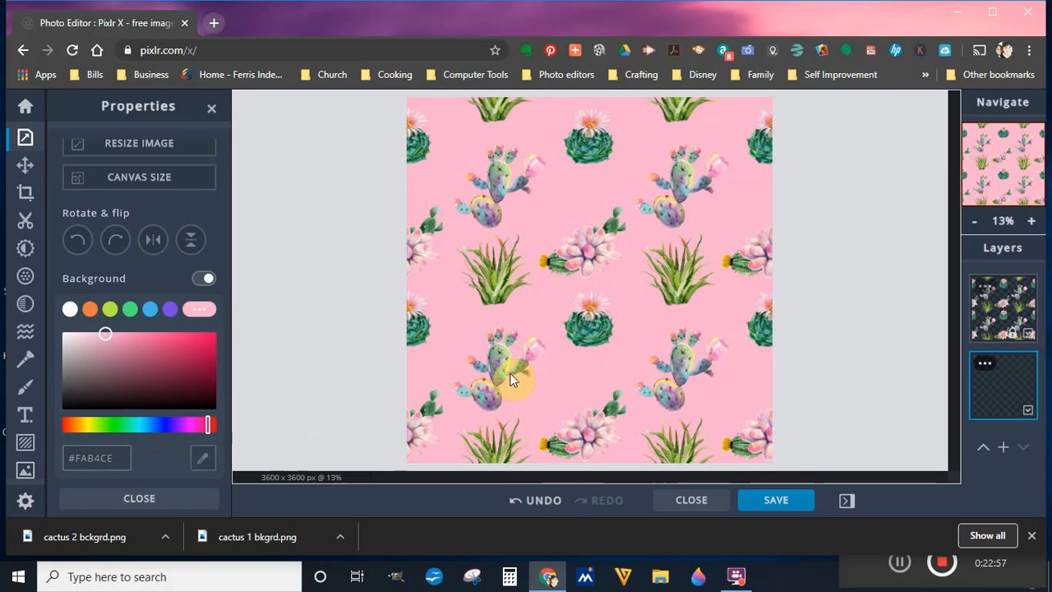
Try the green #7FA745 sampled from the spiky succulent's leaves as canvas background, switching the background off again
{"action": "left_click", "coordinate": [512, 287]}
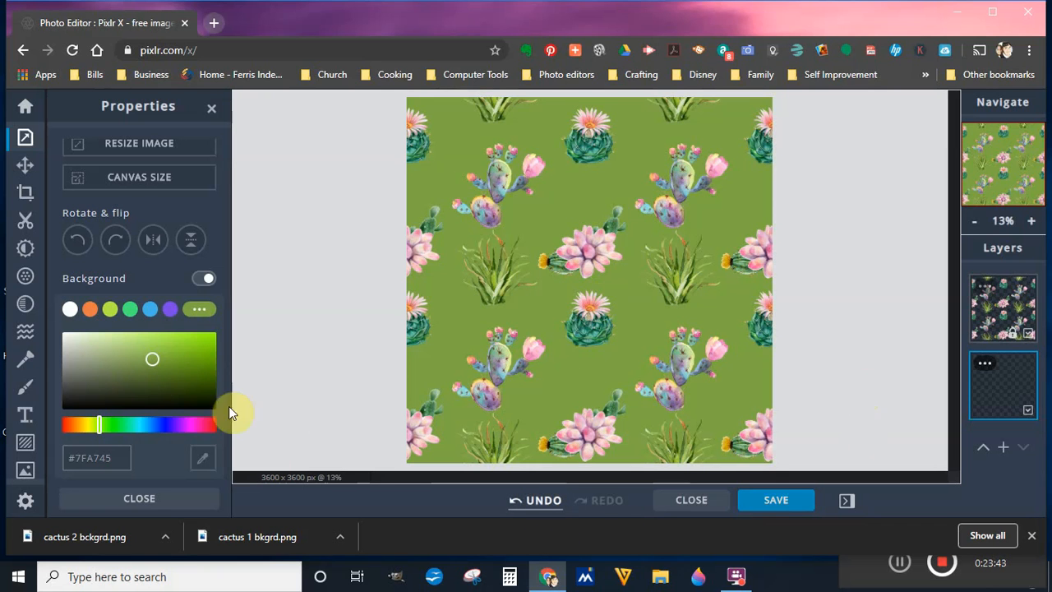
{"action": "left_click", "coordinate": [201, 281]}
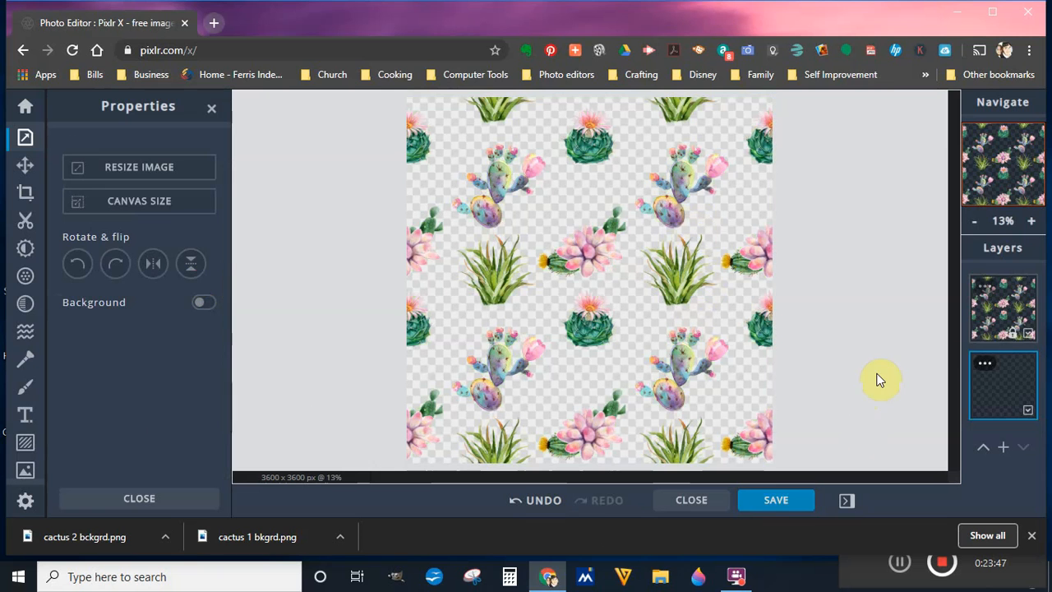
Unlock the merged cactus pattern layer and scale it to a width of 1800 px with the aspect ratio locked
{"action": "left_click", "coordinate": [1013, 317]}
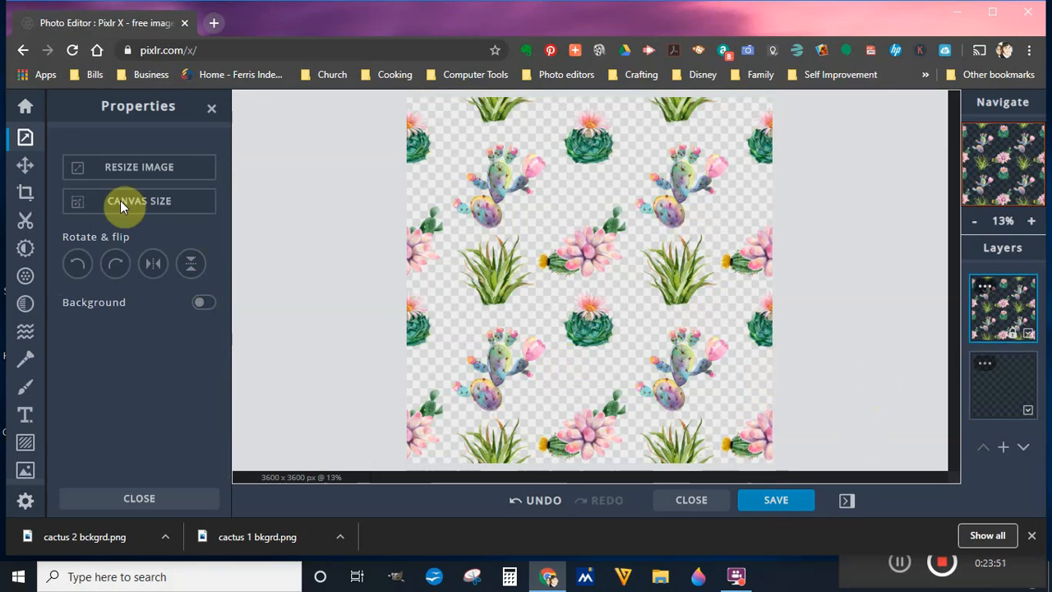
{"action": "left_click", "coordinate": [26, 168]}
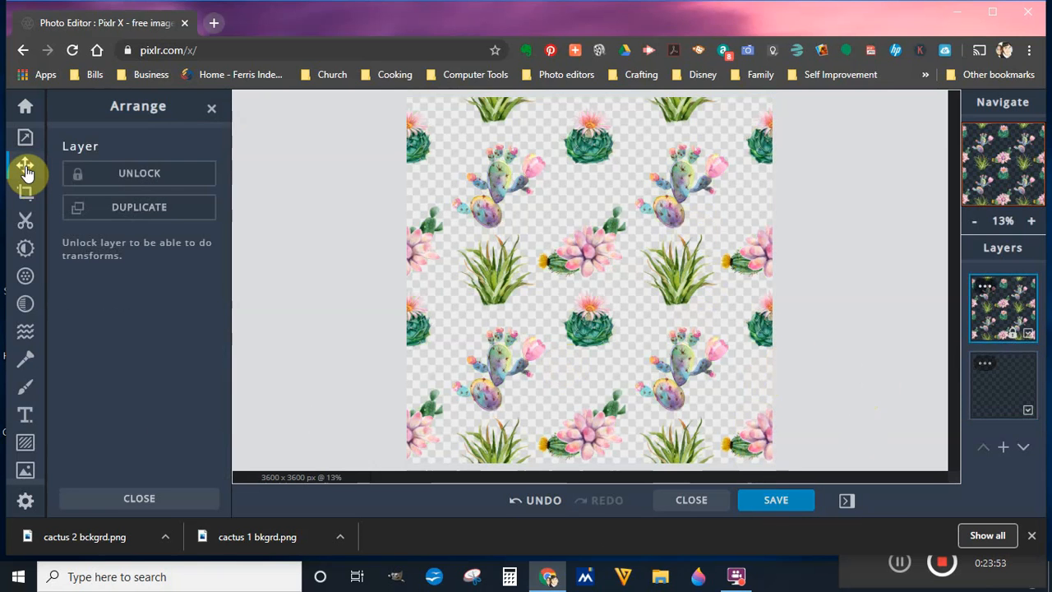
{"action": "left_click", "coordinate": [169, 181]}
{"action": "left_click", "coordinate": [170, 181]}
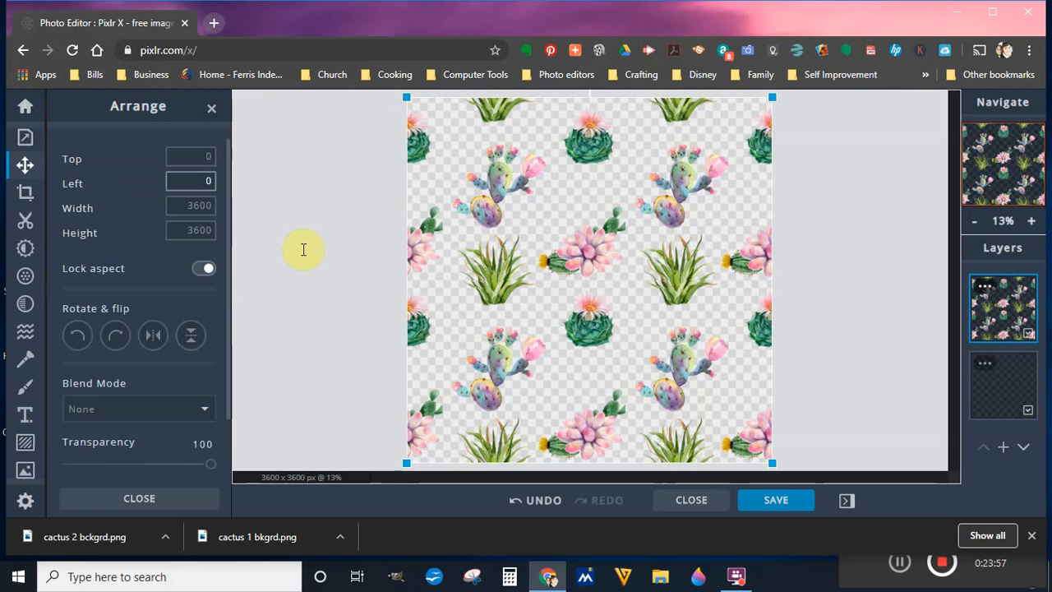
{"action": "left_click", "coordinate": [197, 230]}
{"action": "left_click", "coordinate": [195, 205]}
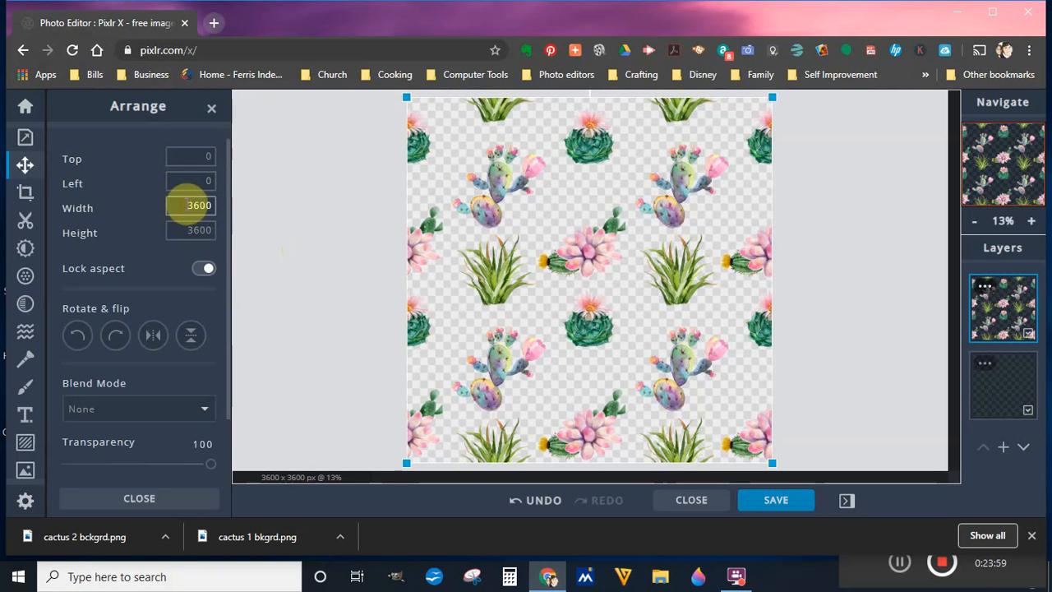
{"action": "double_click", "coordinate": [219, 206]}
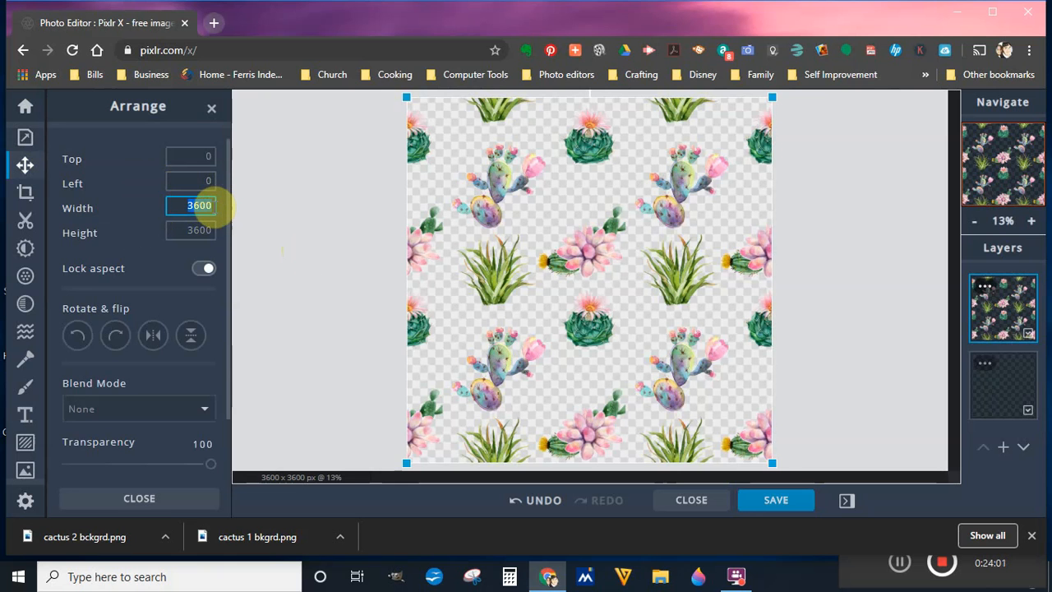
{"action": "type", "text": "1800"}
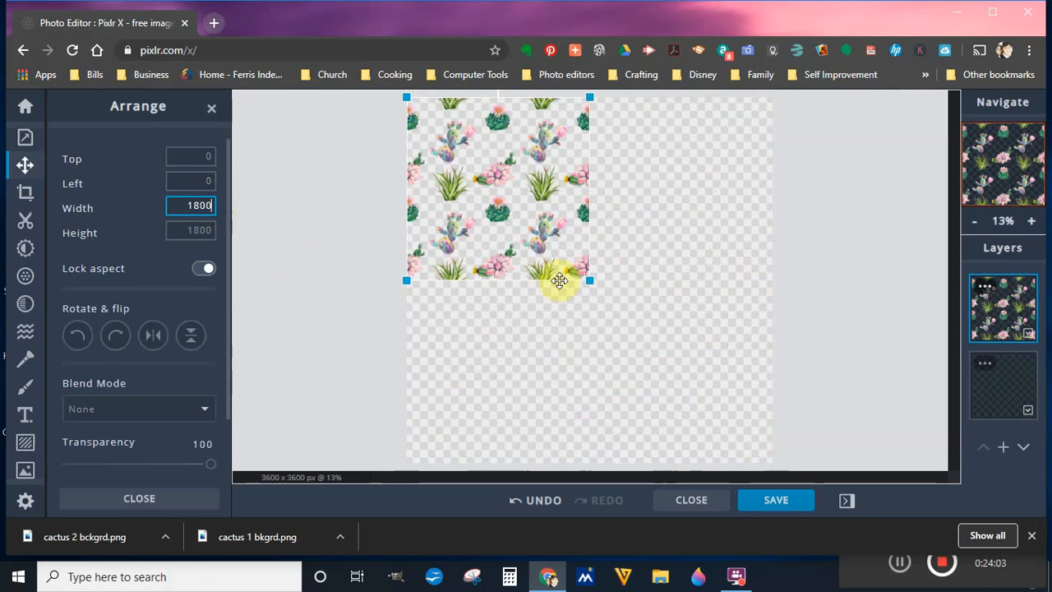
Duplicate the 1800 px pattern tile and place the copy in the canvas's upper-right quarter, at top 0 and left 1800
{"action": "left_click", "coordinate": [985, 287]}
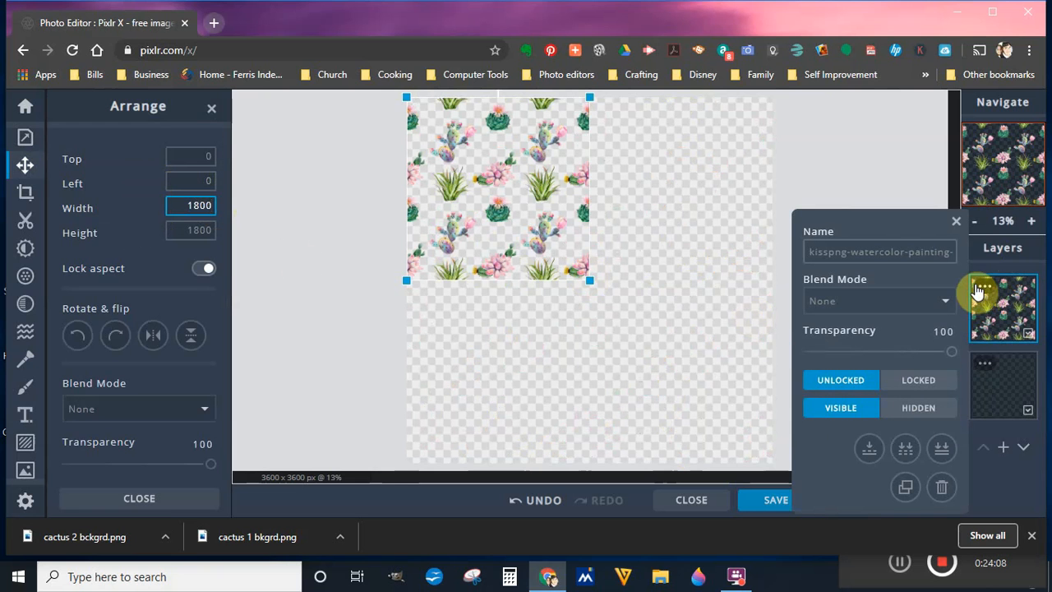
{"action": "left_click", "coordinate": [907, 488]}
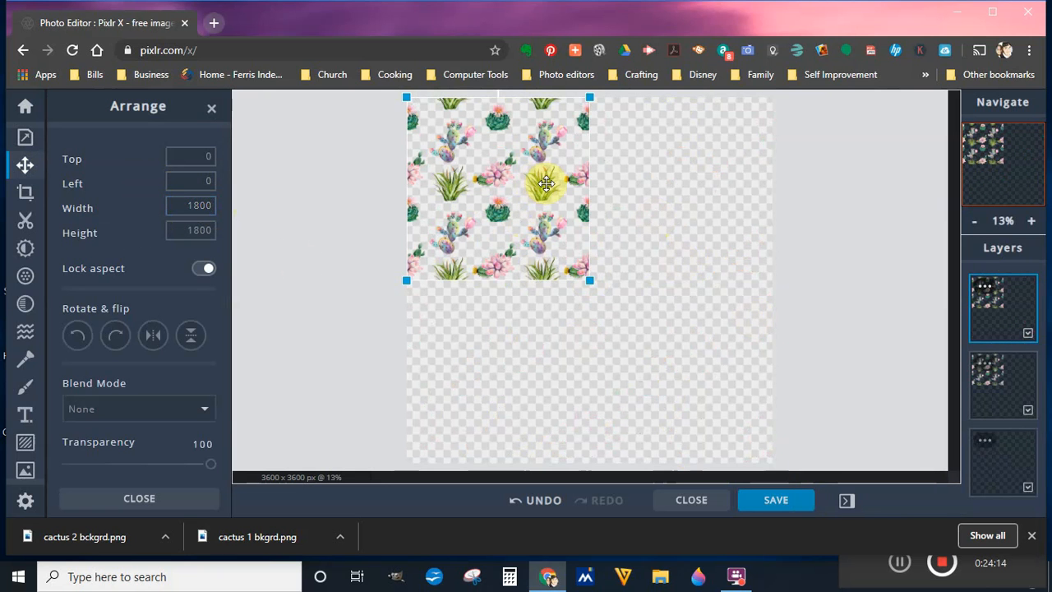
{"action": "left_click_drag", "start_coordinate": [546, 184], "coordinate": [713, 182]}
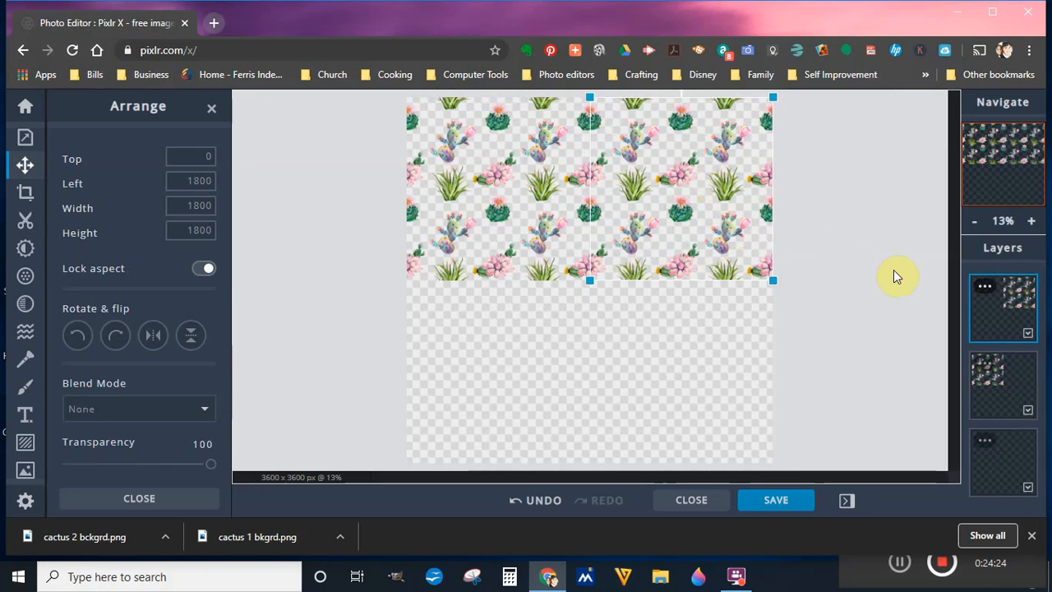
Duplicate the upper-right tile and place the copy in the canvas's lower-right quarter, at top 1800 and left 1800
{"action": "left_click", "coordinate": [985, 290]}
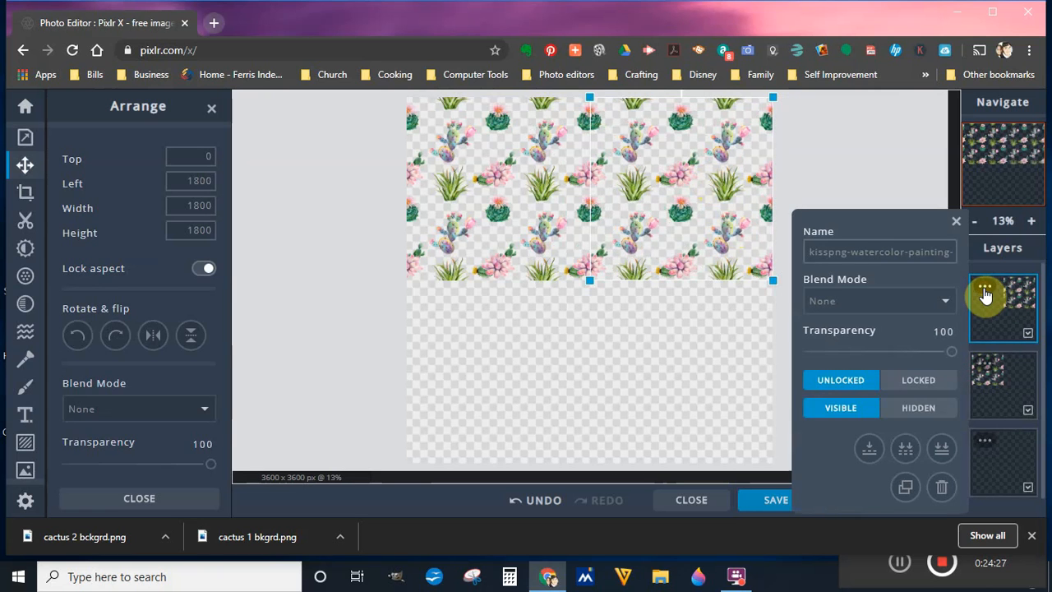
{"action": "left_click", "coordinate": [905, 490]}
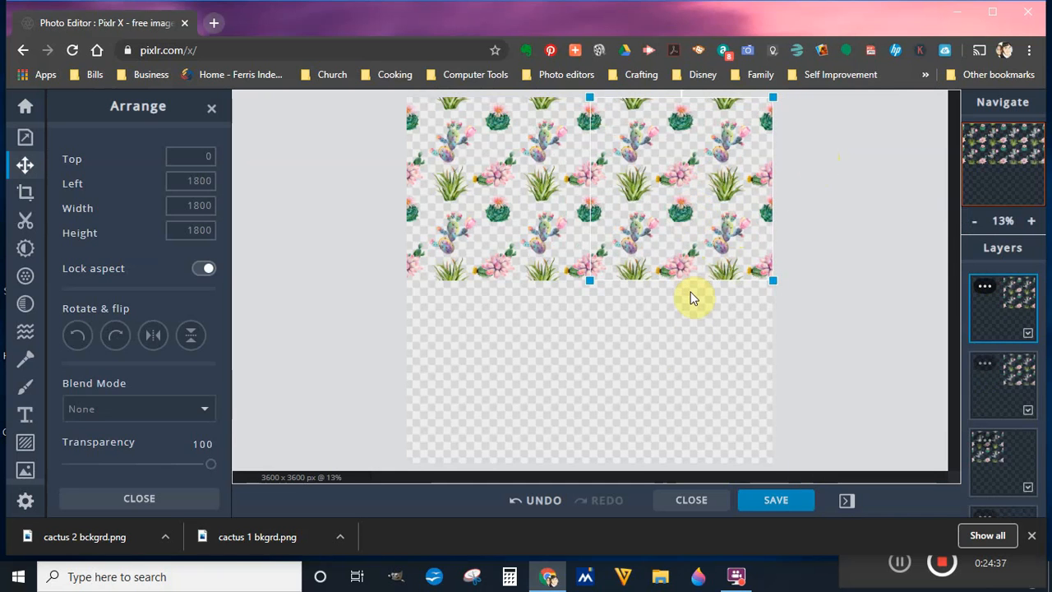
{"action": "mouse_move", "coordinate": [688, 383]}
{"action": "left_mouse_down"}
{"action": "mouse_move", "coordinate": [682, 404]}
{"action": "mouse_move", "coordinate": [682, 386]}
{"action": "left_mouse_up"}
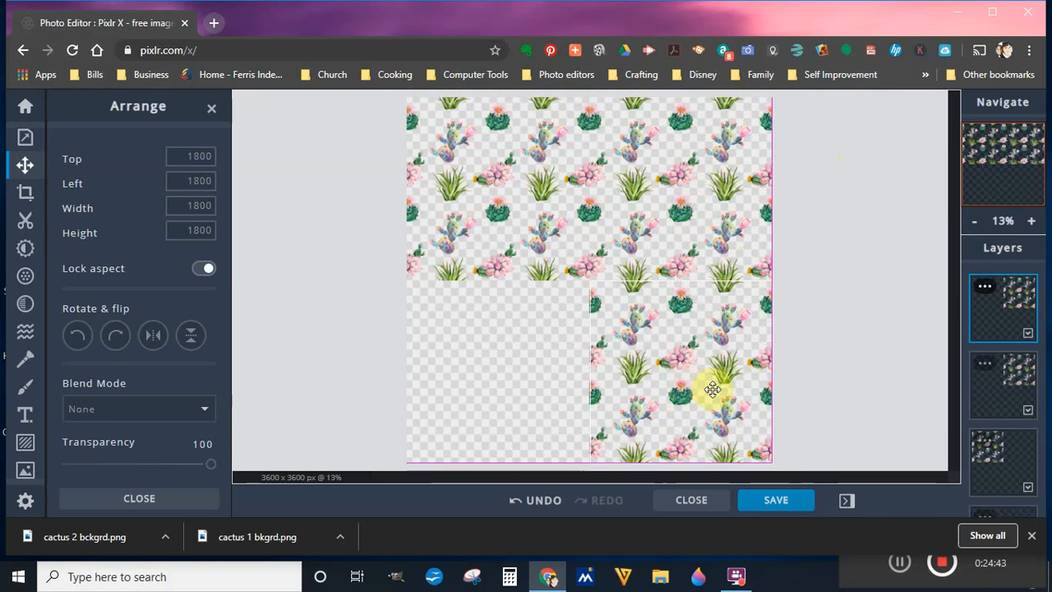
Duplicate the lower-right tile and place the copy in the canvas's lower-left quarter, at top 1800 and left 0
{"action": "left_click", "coordinate": [985, 289]}
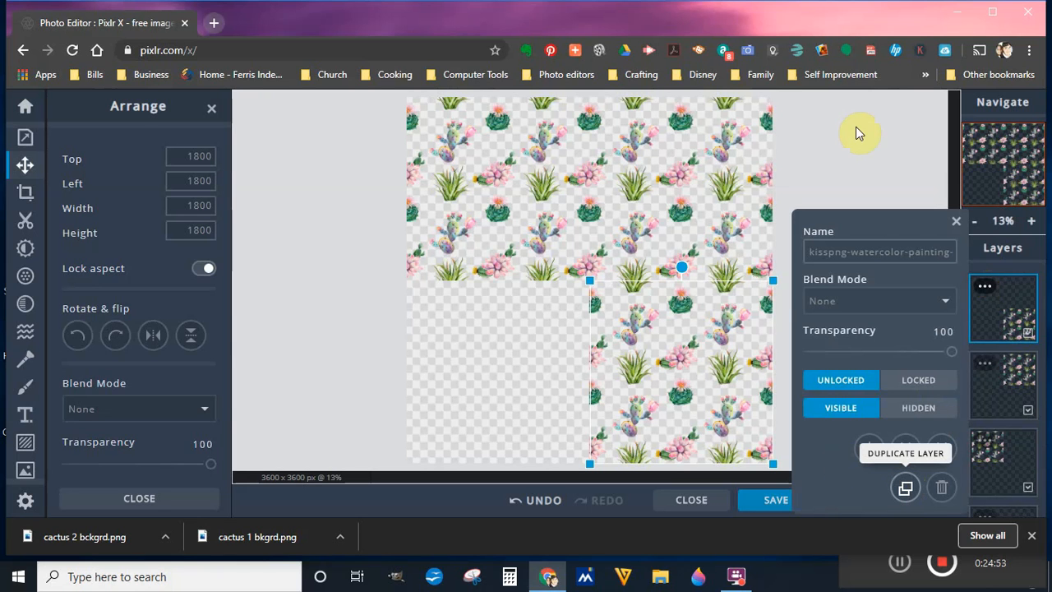
{"action": "left_click", "coordinate": [842, 171]}
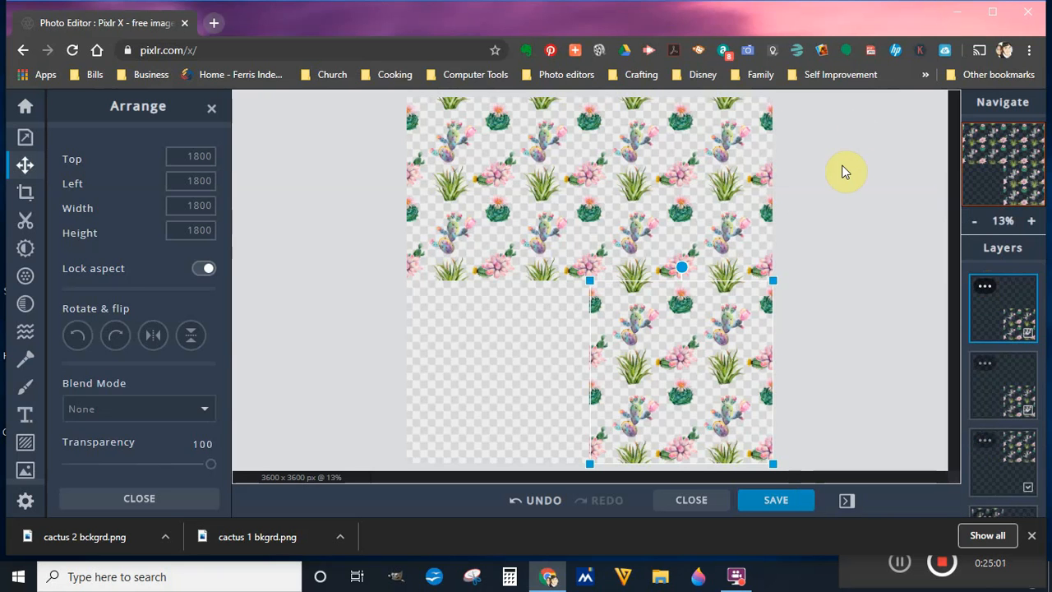
{"action": "left_click_drag", "start_coordinate": [685, 355], "coordinate": [494, 357]}
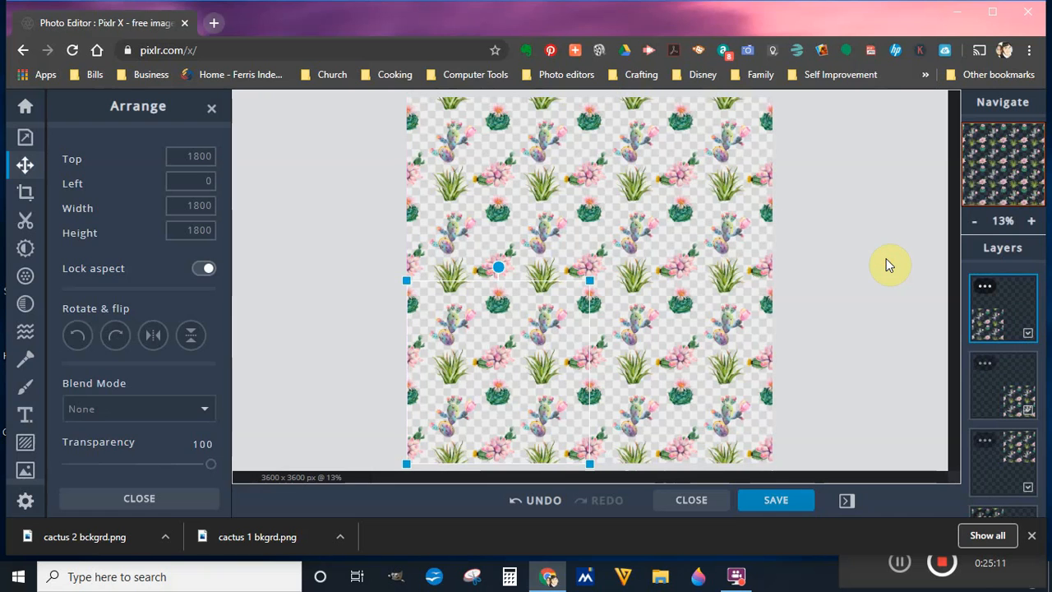
Hide the empty bottom layer and merge the four visible tile layers into one pattern layer
{"action": "left_click", "coordinate": [1043, 376]}
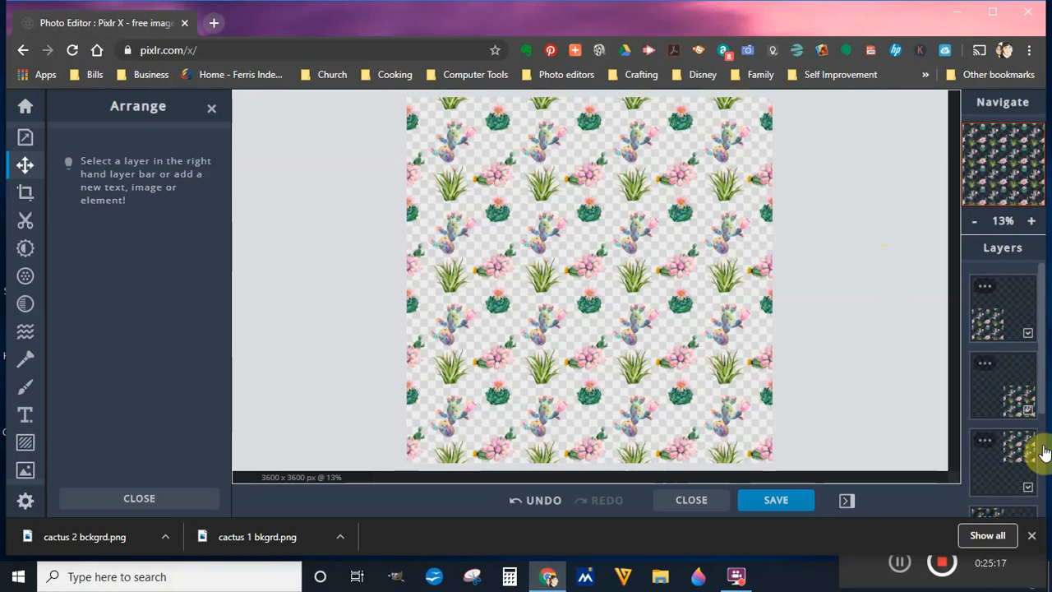
{"action": "scroll", "coordinate": [1042, 469], "scroll_direction": "down", "scroll_amount": 2}
{"action": "left_click_drag", "start_coordinate": [1043, 477], "coordinate": [1042, 498]}
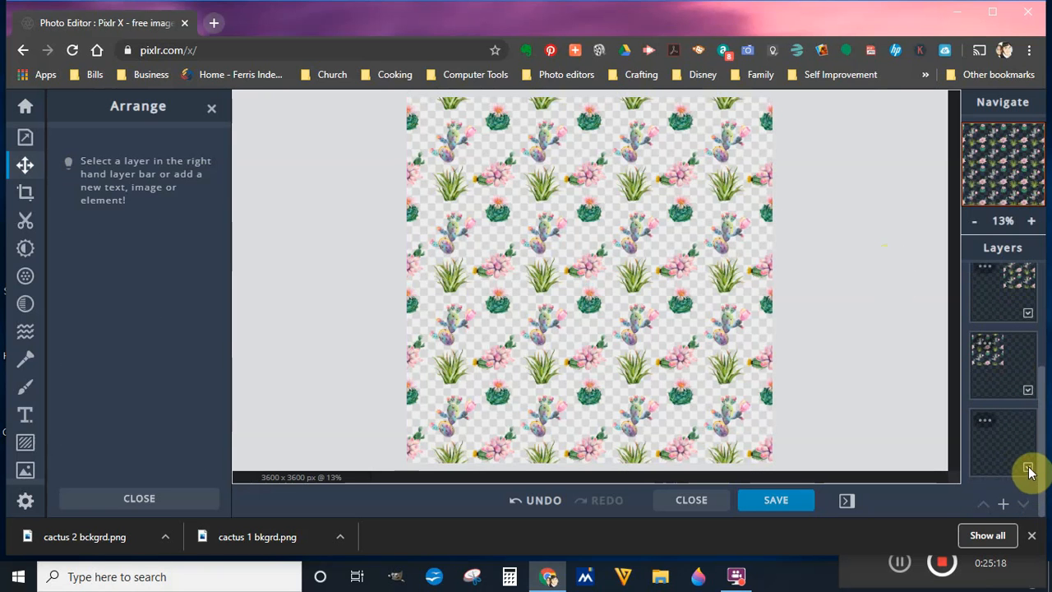
{"action": "left_click", "coordinate": [1029, 468]}
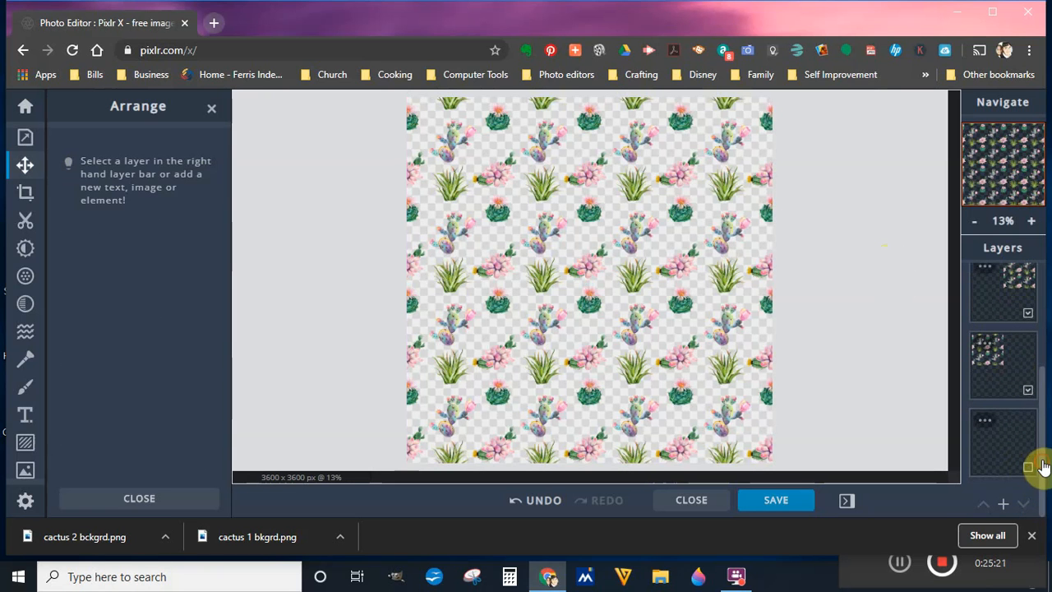
{"action": "left_click_drag", "start_coordinate": [1046, 465], "coordinate": [1036, 321]}
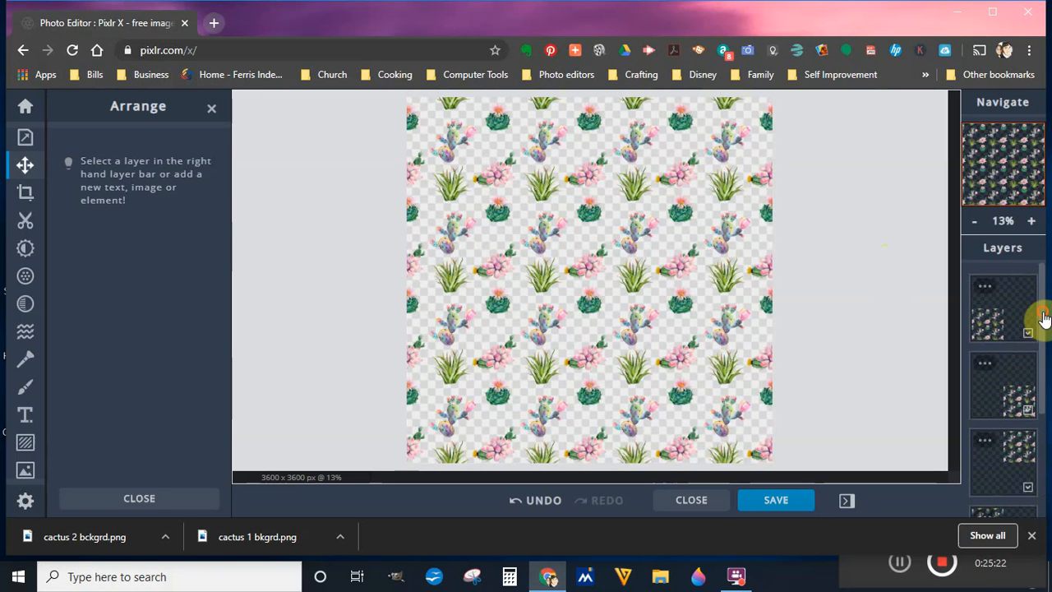
{"action": "left_click", "coordinate": [985, 290]}
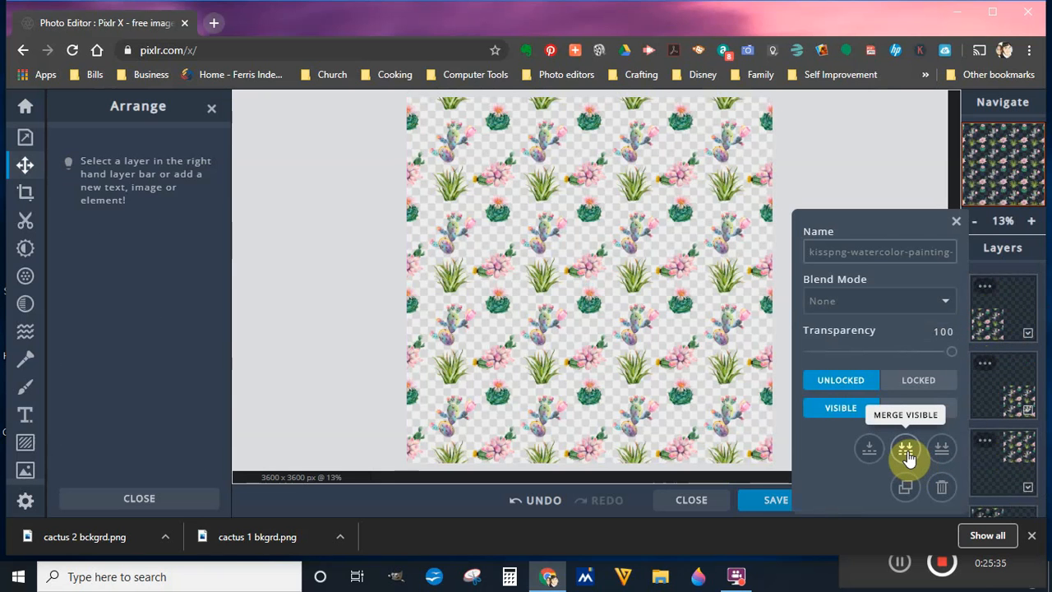
{"action": "left_click", "coordinate": [907, 450]}
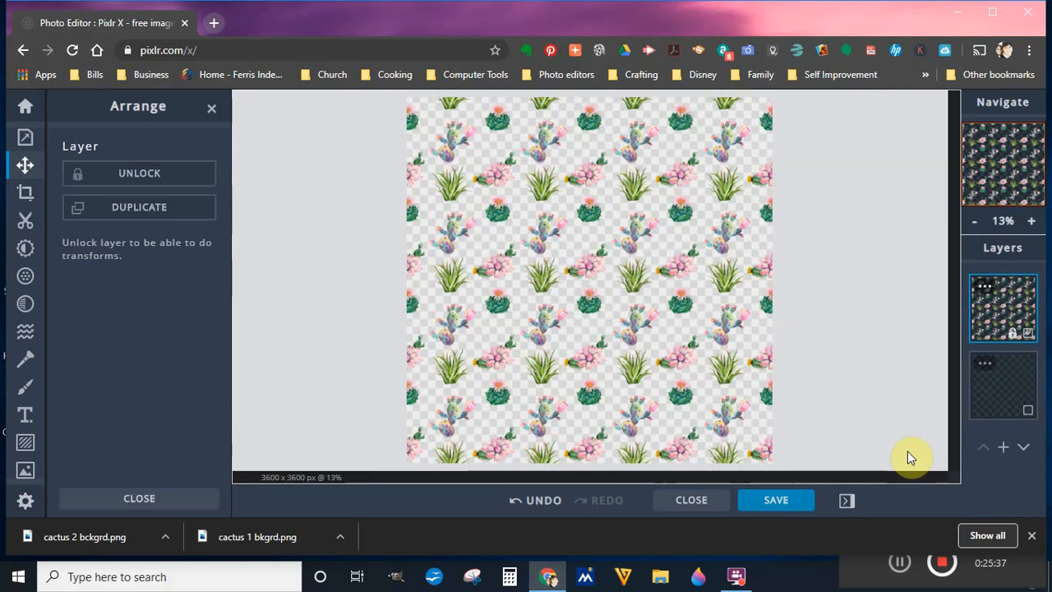
{"action": "left_click", "coordinate": [838, 325]}
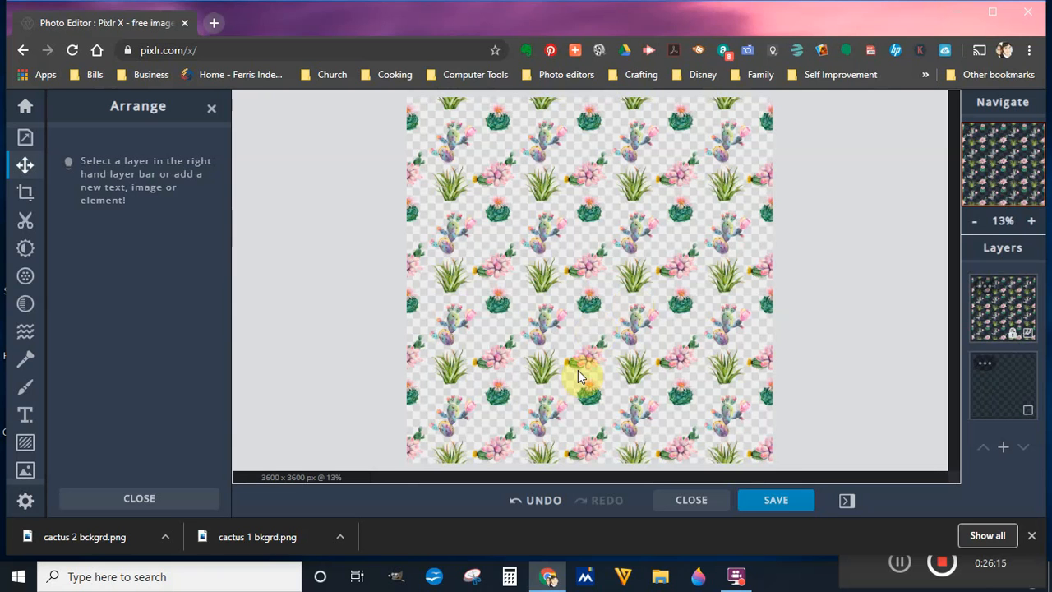
{"action": "left_click", "coordinate": [949, 570]}
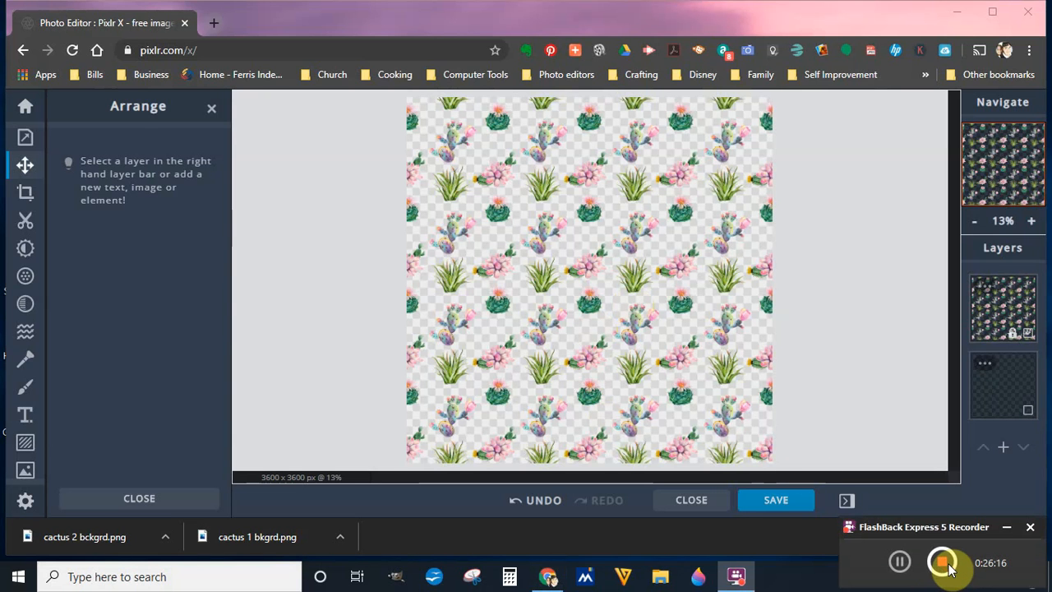